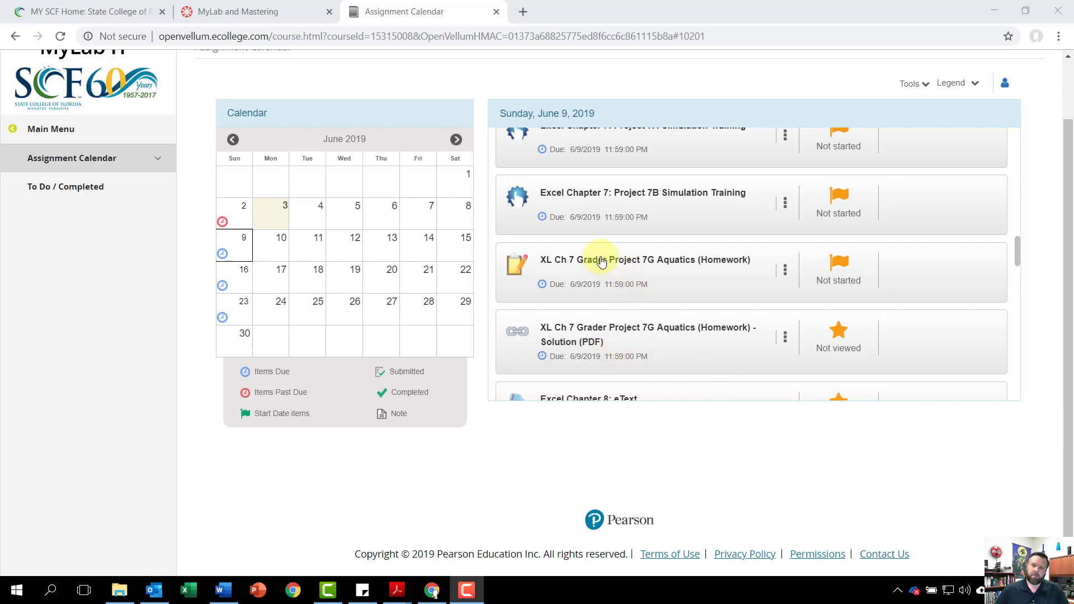
Open XL Ch 7 Grader Project 7G Aquatics (Homework) and download its instructions, student workbook, Pool_Supplies.csv and e07G_Pool_Supplies.accdb individually.
{"action": "left_click", "coordinate": [593, 257]}
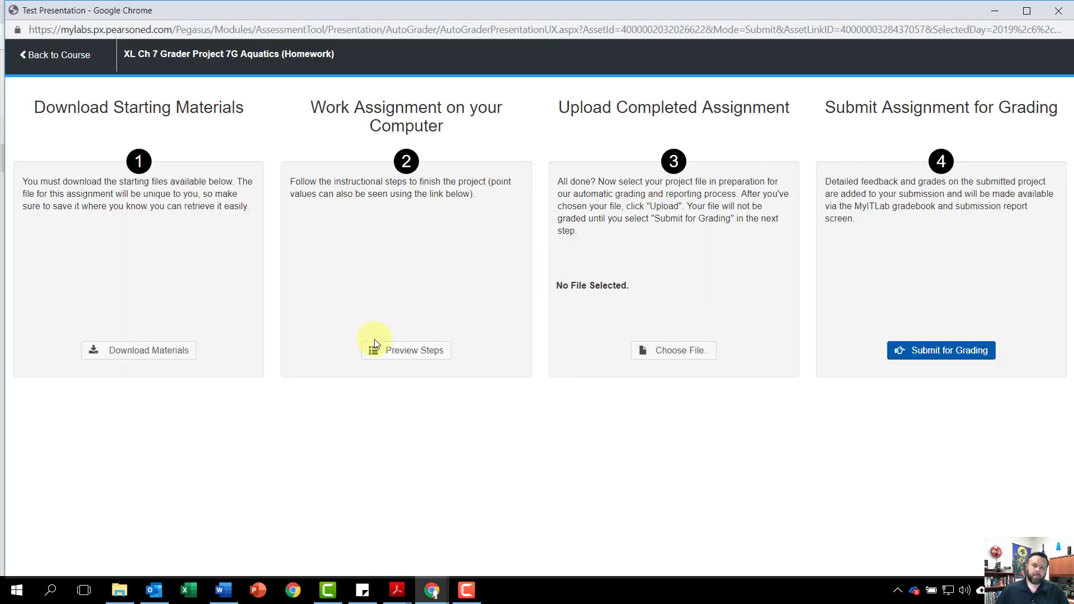
{"action": "left_click", "coordinate": [125, 356]}
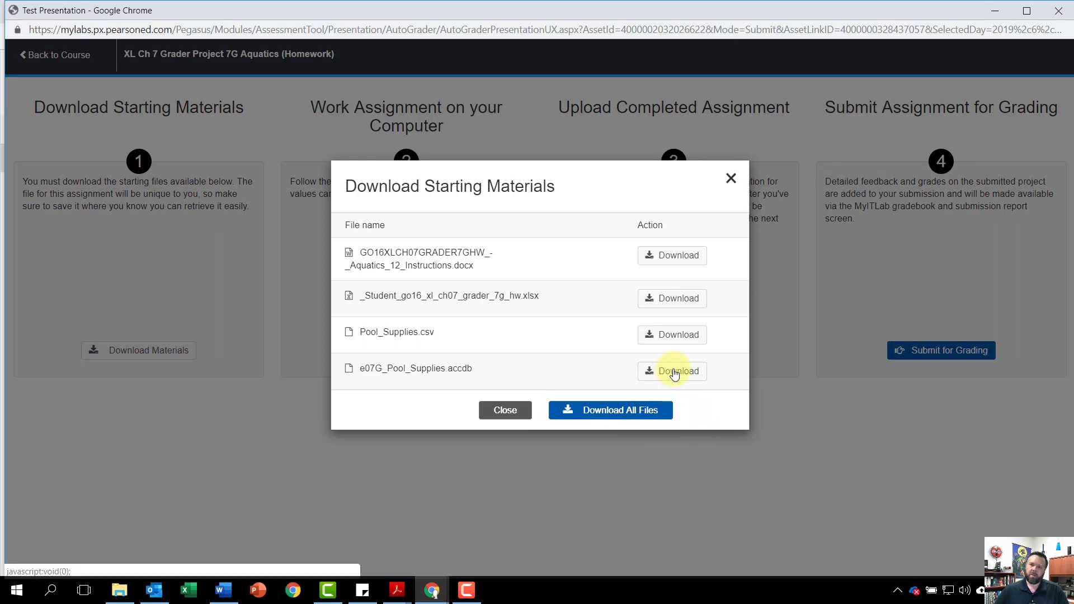
{"action": "left_click", "coordinate": [667, 258]}
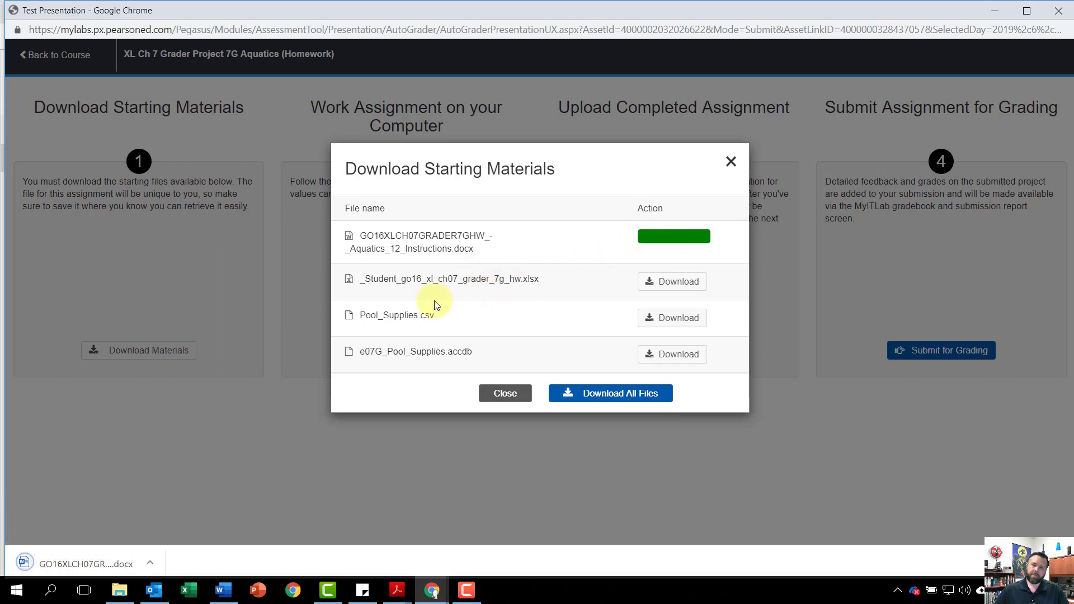
{"action": "left_click", "coordinate": [682, 281]}
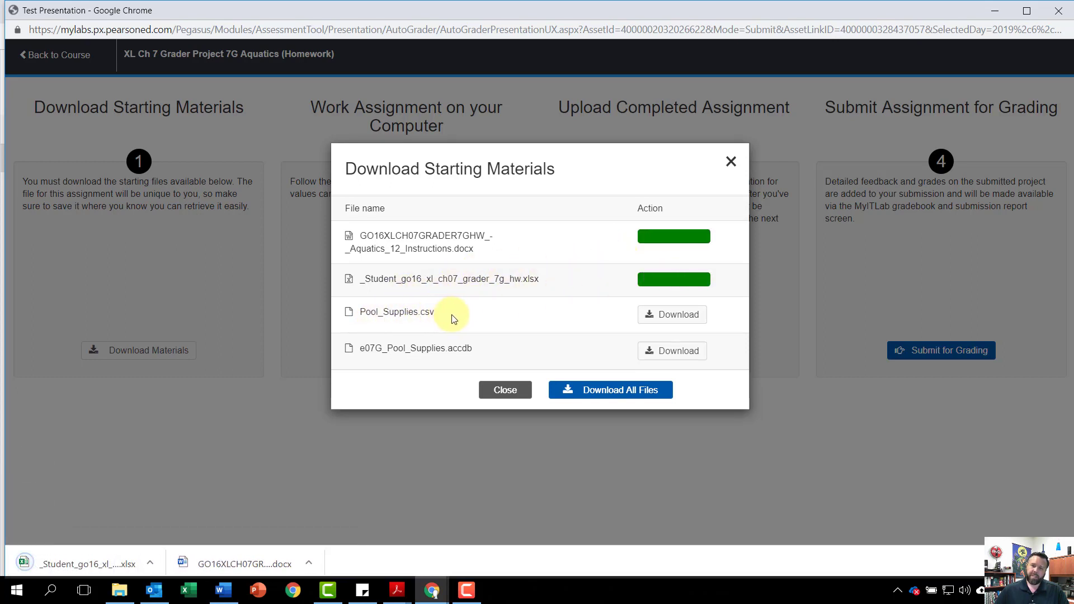
{"action": "left_click", "coordinate": [678, 314]}
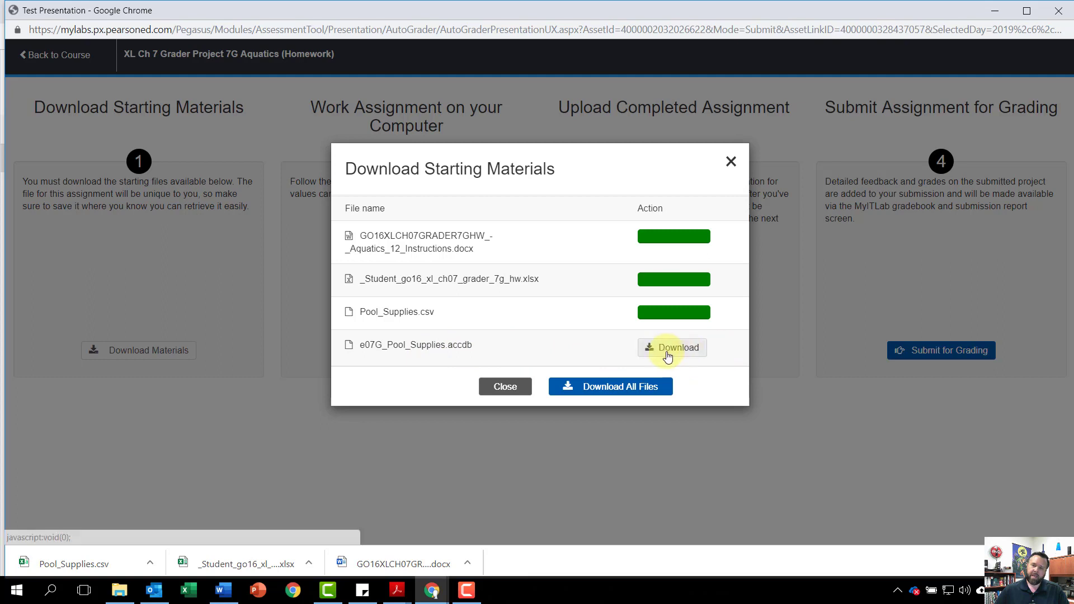
{"action": "left_click", "coordinate": [686, 354]}
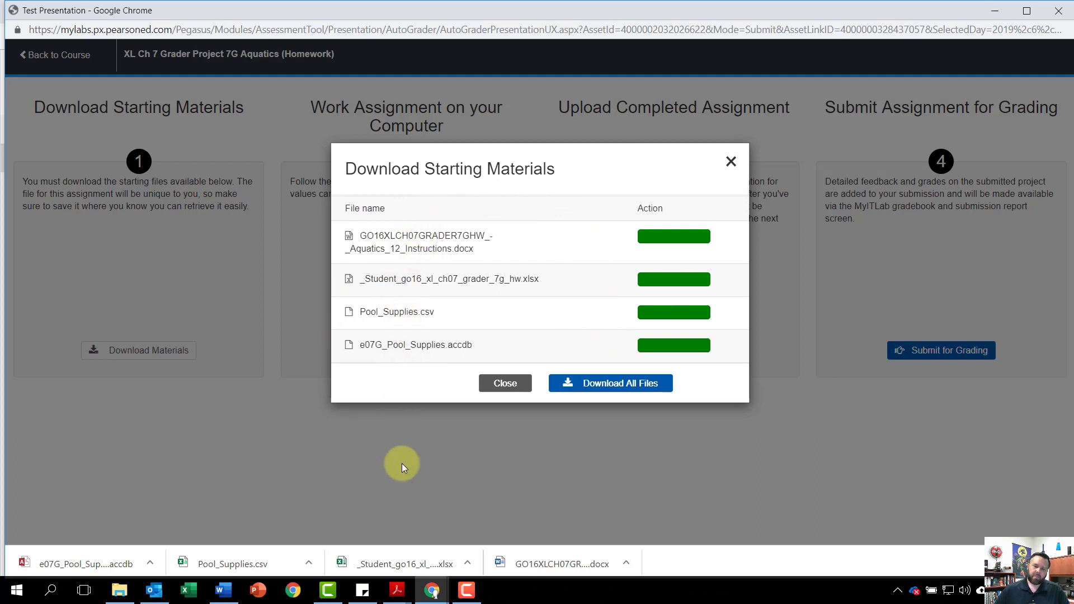
Open the downloaded _Student_go16_xl_ch07_grader_7g_hw.xlsx workbook in Excel for editing and review the Aquatics Revenue data.
{"action": "left_click", "coordinate": [393, 567]}
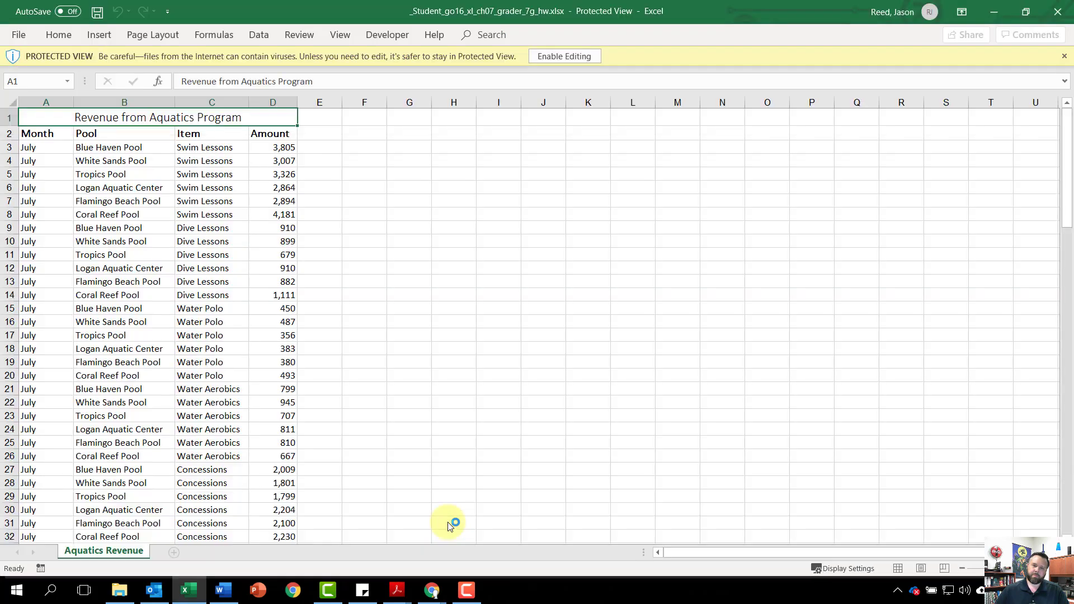
{"action": "left_click", "coordinate": [567, 56]}
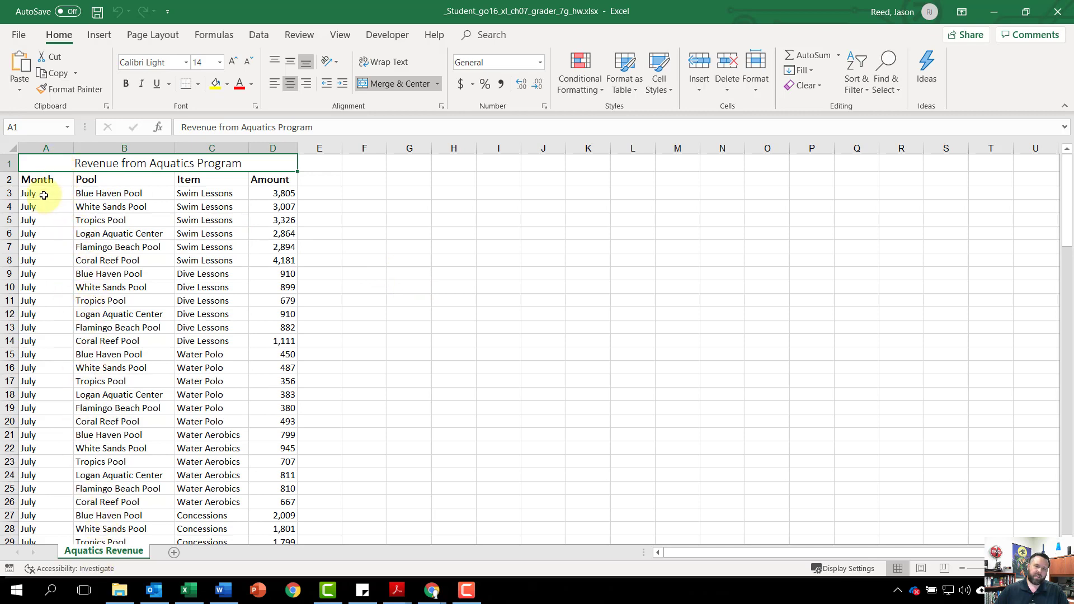
{"action": "scroll", "coordinate": [48, 444], "scroll_direction": "down", "scroll_amount": 4}
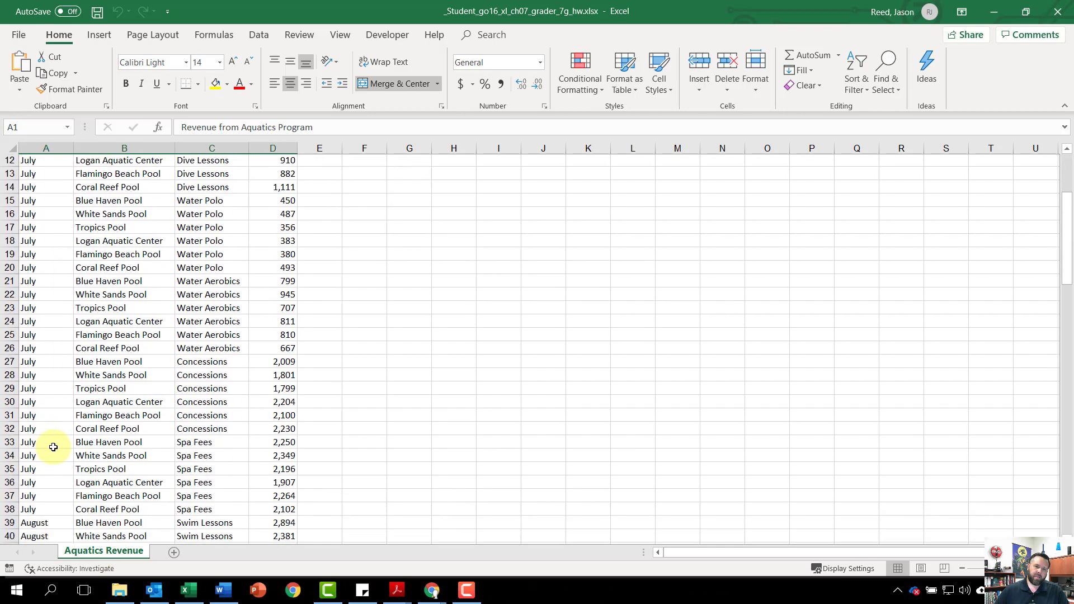
{"action": "scroll", "coordinate": [137, 464], "scroll_direction": "up", "scroll_amount": 4}
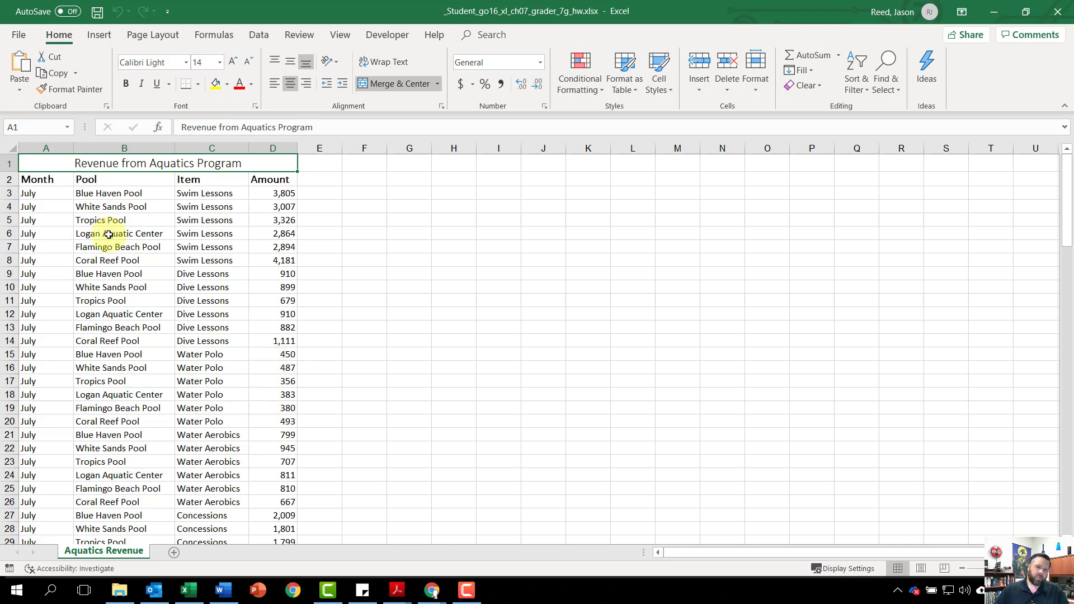
Create a blank PivotTable on a new sheet from the Aquatics Revenue data whose headings start in cell A2.
{"action": "left_click", "coordinate": [51, 177]}
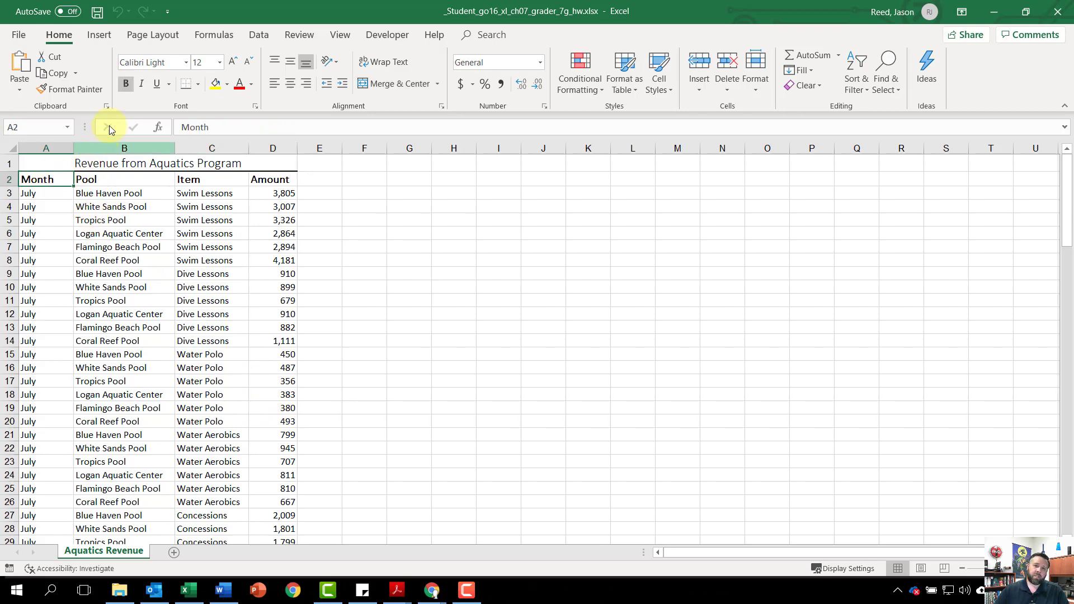
{"action": "left_click", "coordinate": [92, 36]}
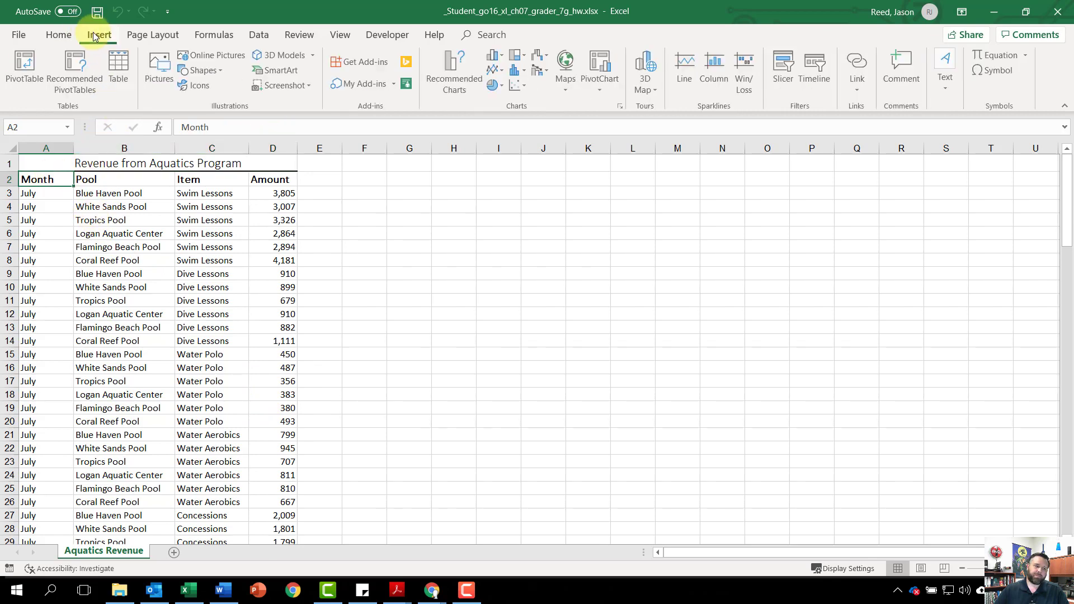
{"action": "left_click", "coordinate": [77, 75]}
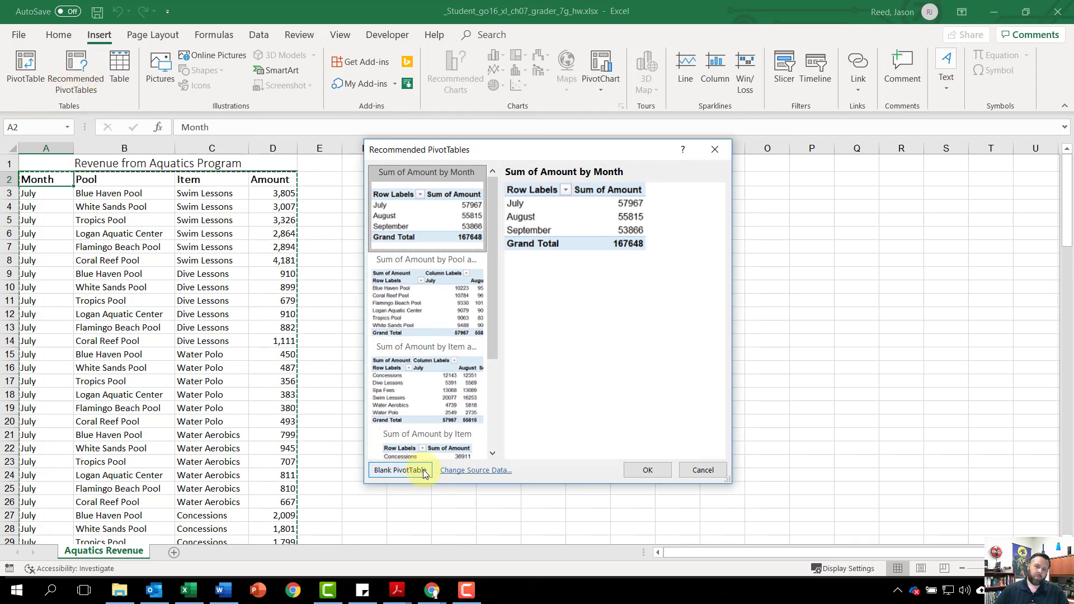
{"action": "left_click", "coordinate": [393, 470]}
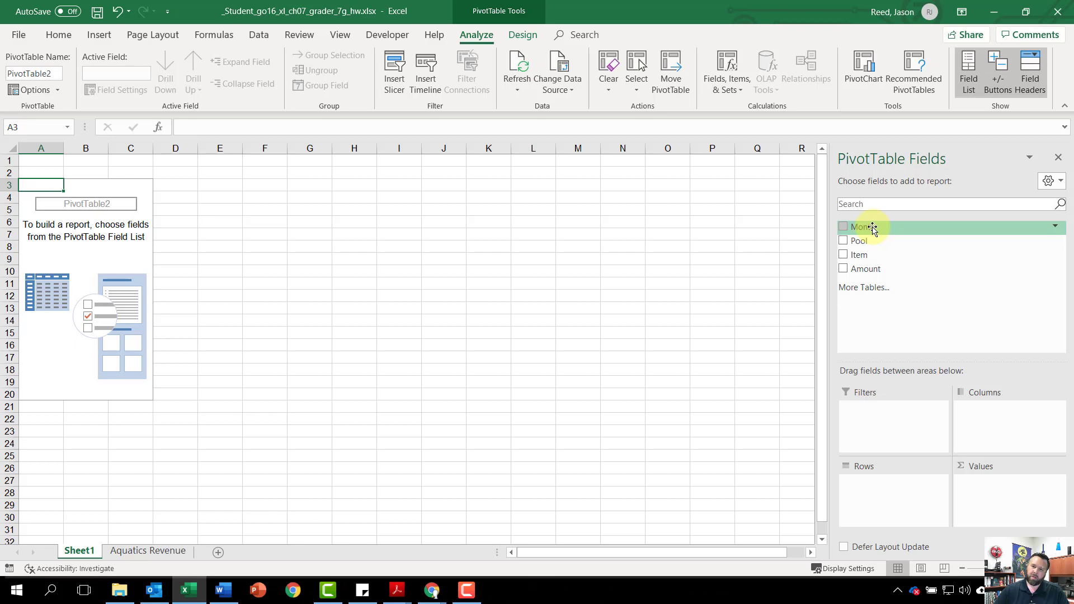
Lay out the PivotTable with Month as filter, Pool as rows, Item as columns and Amount as values, and hide the field list.
{"action": "left_click_drag", "start_coordinate": [872, 228], "coordinate": [883, 426]}
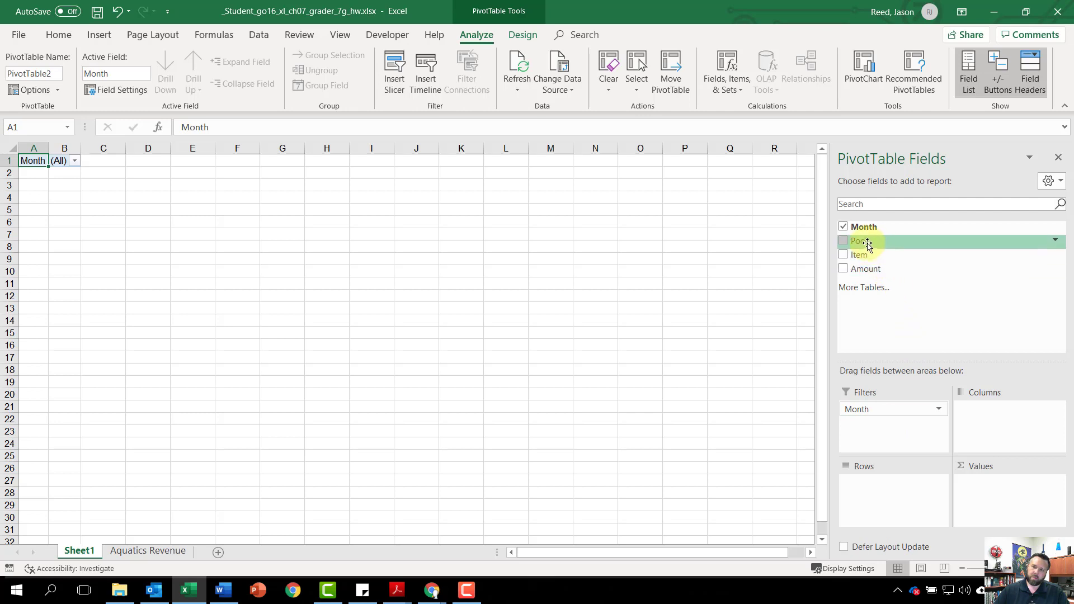
{"action": "left_click_drag", "start_coordinate": [868, 248], "coordinate": [885, 501]}
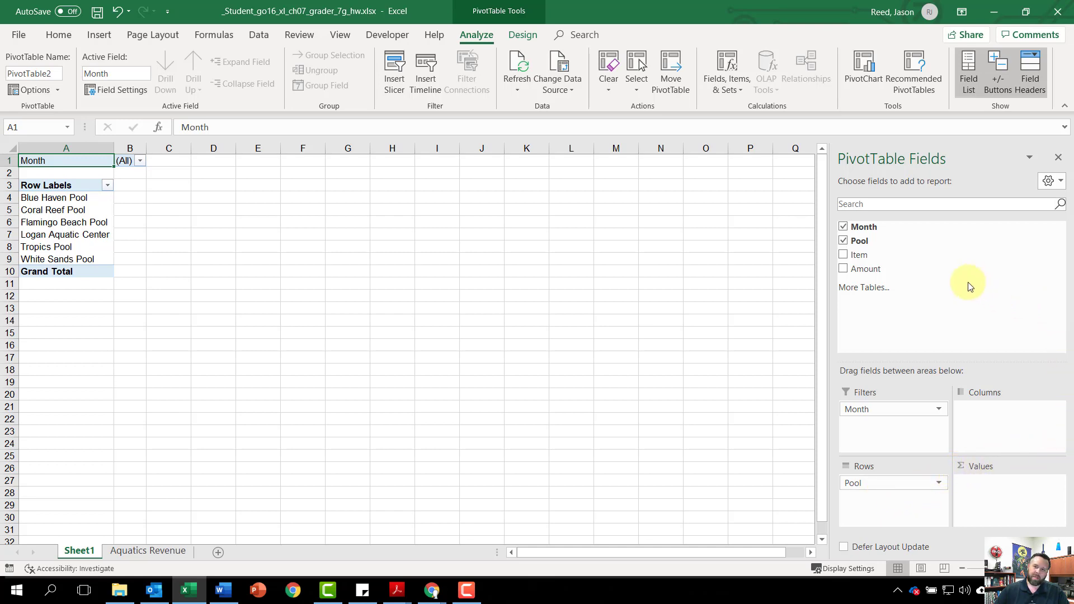
{"action": "left_click_drag", "start_coordinate": [880, 256], "coordinate": [1005, 423]}
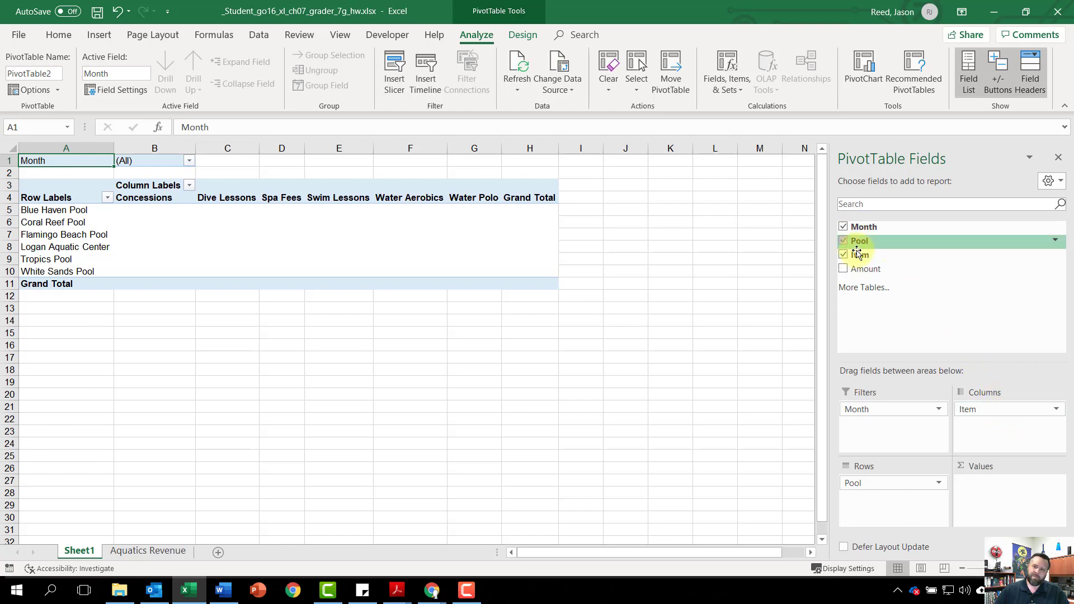
{"action": "left_click_drag", "start_coordinate": [878, 269], "coordinate": [998, 510]}
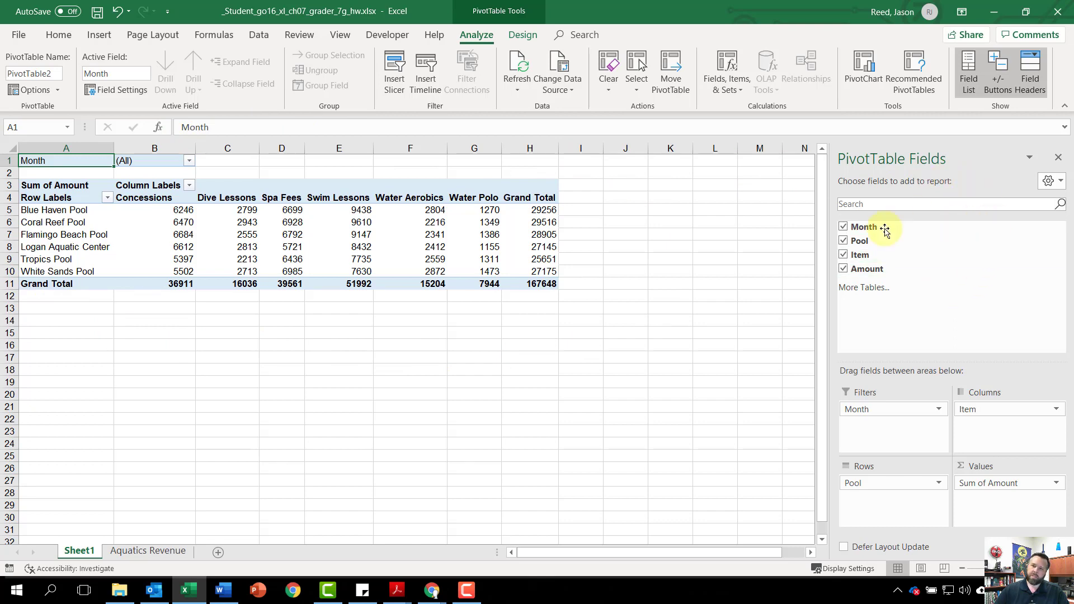
{"action": "left_click", "coordinate": [1058, 160]}
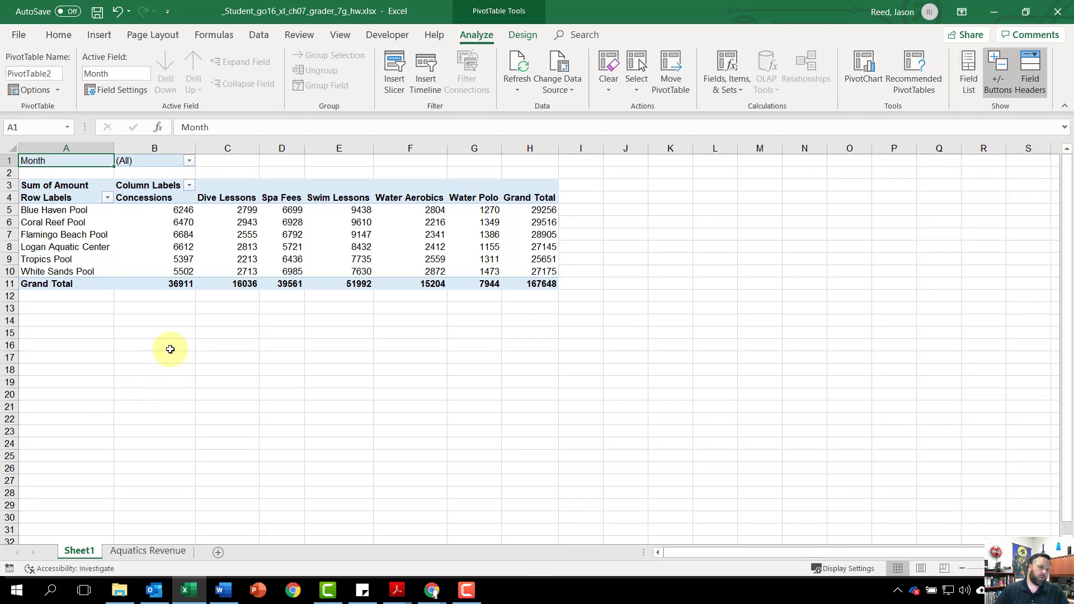
Format the PivotTable values in B5:H11 as Number with 0 decimal places and the 1000 separator.
{"action": "left_click_drag", "start_coordinate": [147, 216], "coordinate": [541, 284]}
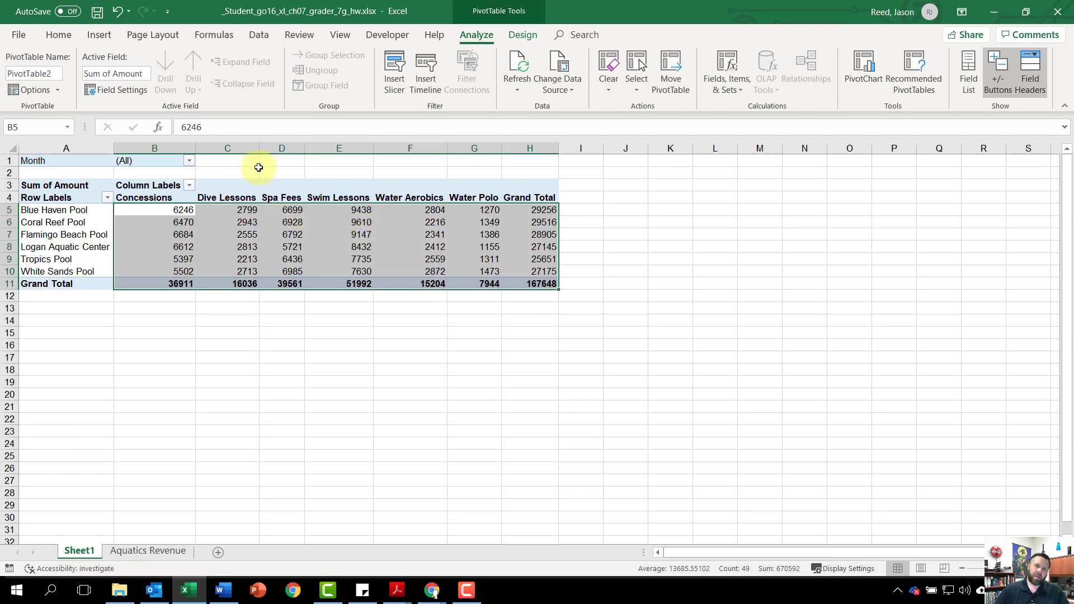
{"action": "left_click", "coordinate": [58, 38]}
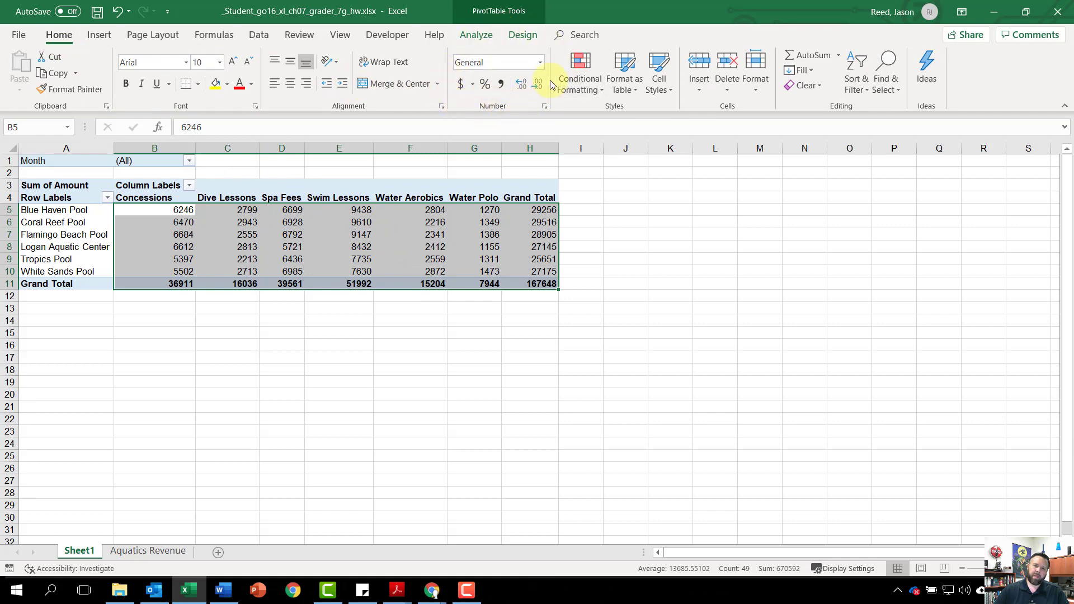
{"action": "left_click", "coordinate": [540, 64]}
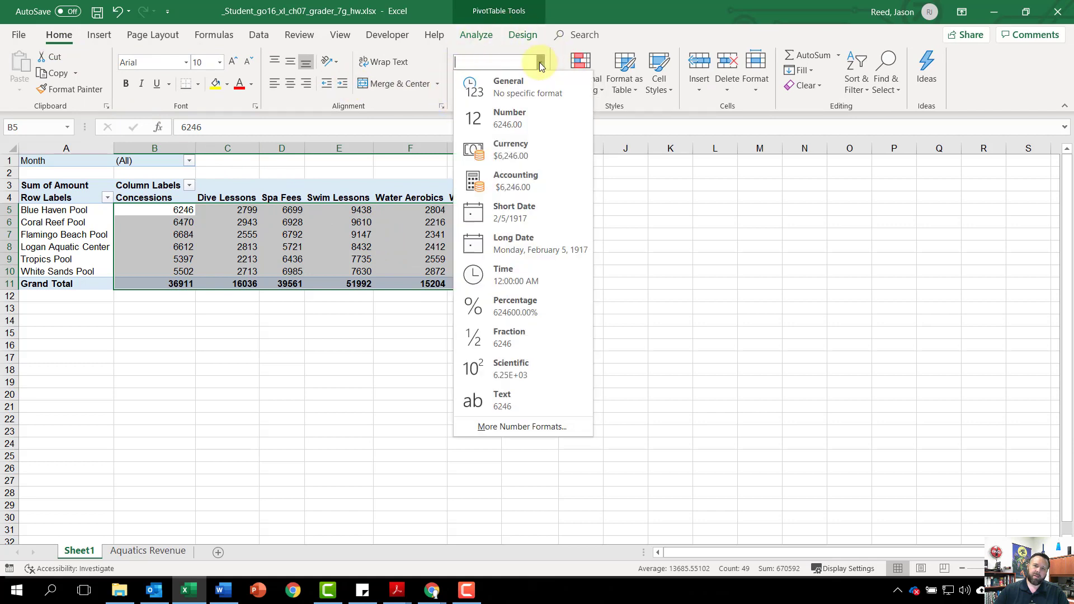
{"action": "left_click", "coordinate": [509, 122]}
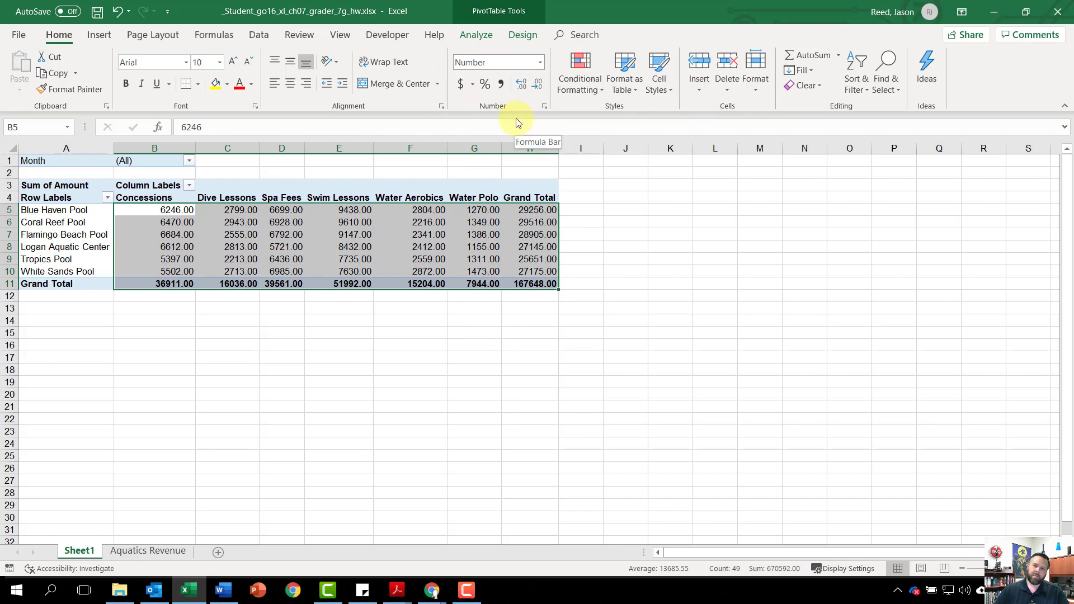
{"action": "left_click", "coordinate": [538, 84]}
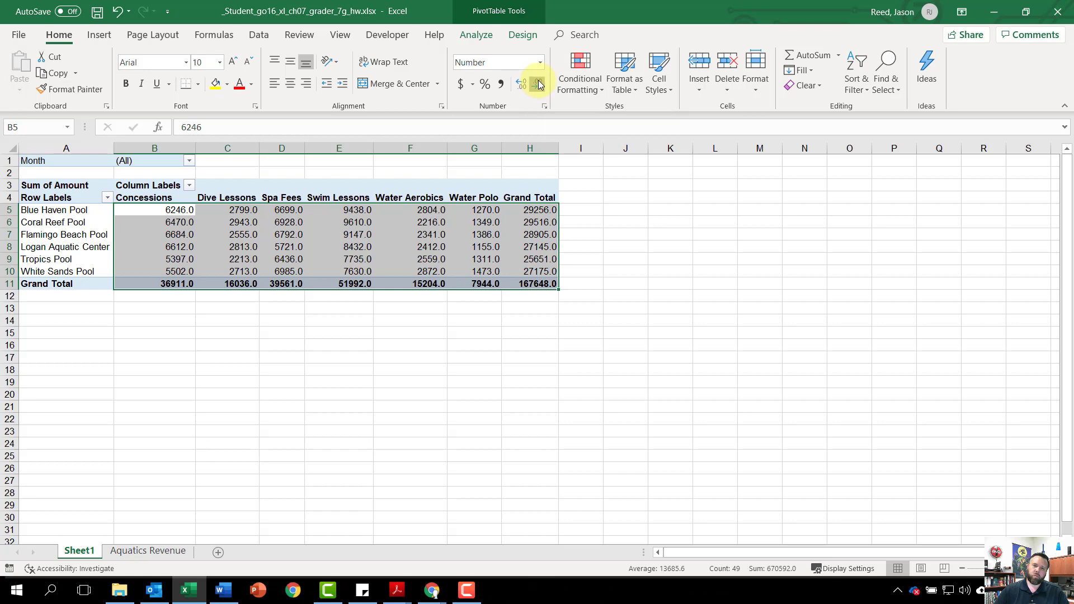
{"action": "left_click", "coordinate": [538, 84]}
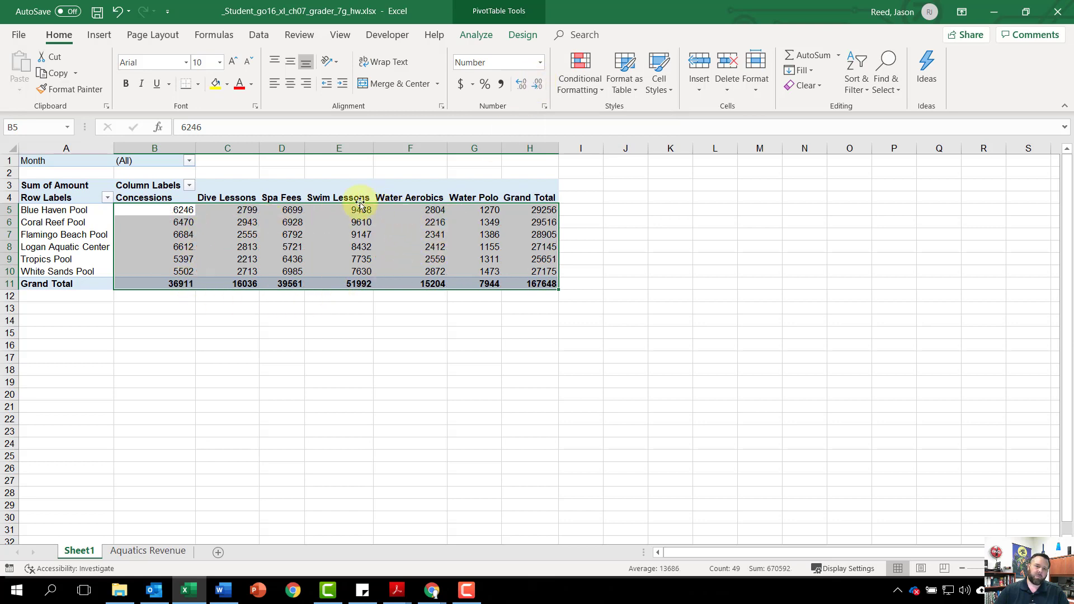
{"action": "mouse_move", "coordinate": [276, 215]}
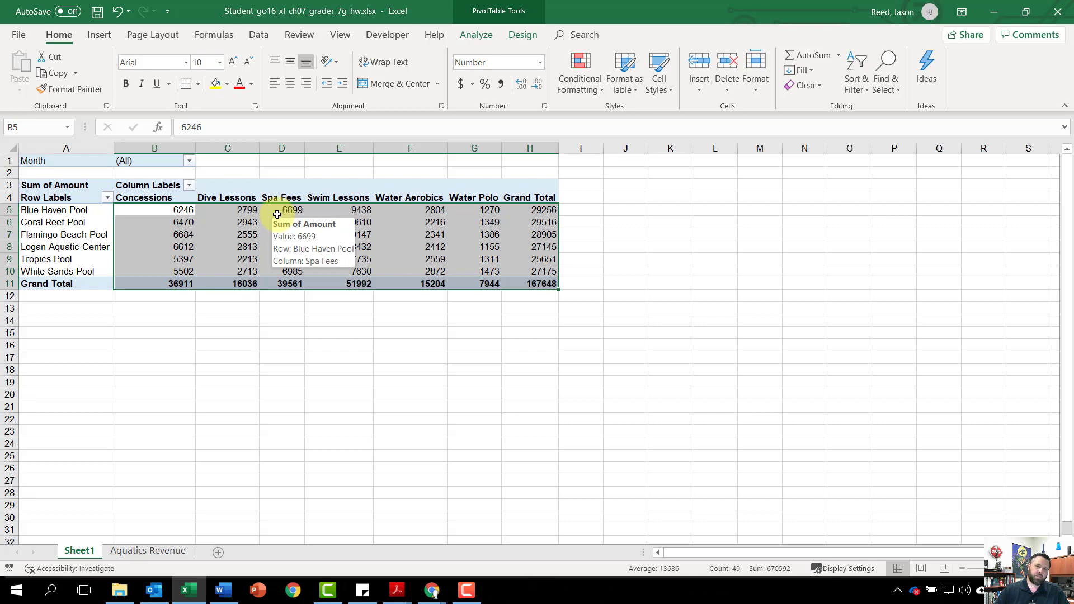
{"action": "left_click", "coordinate": [543, 109]}
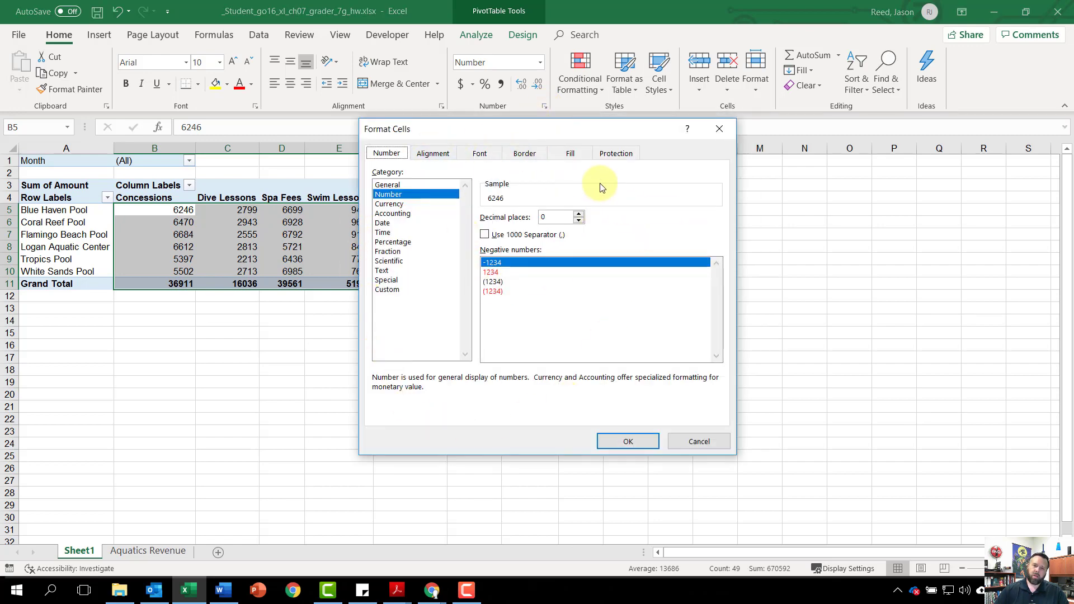
{"action": "left_click", "coordinate": [485, 235]}
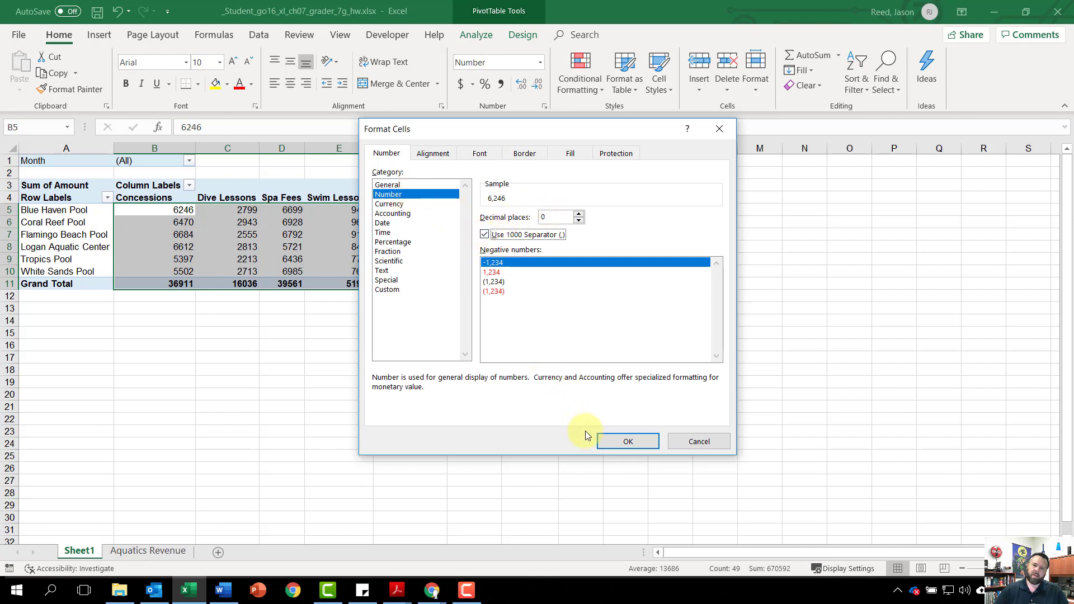
{"action": "left_click", "coordinate": [616, 444]}
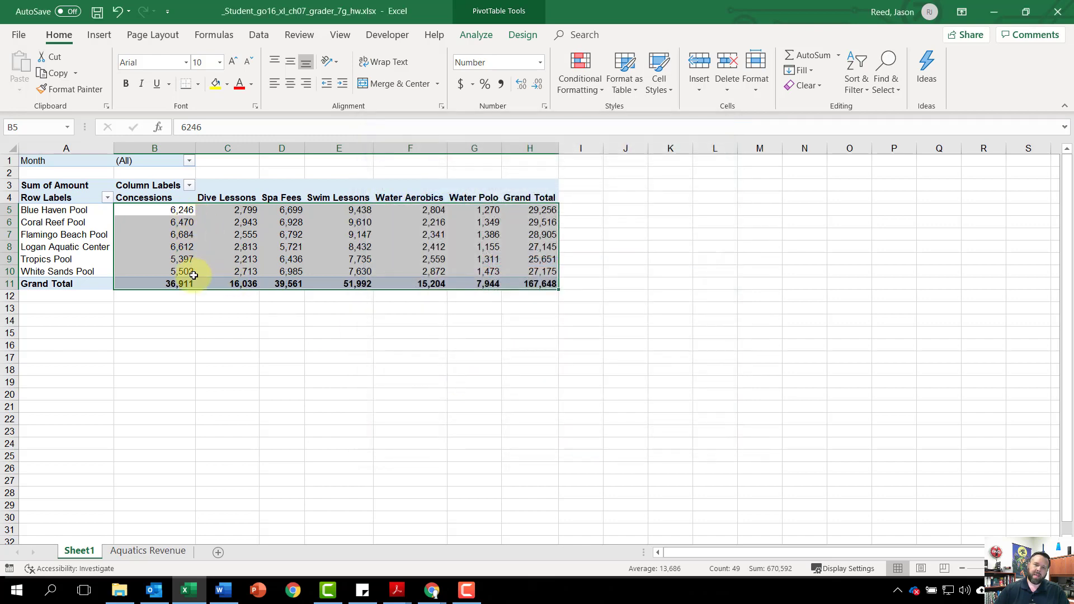
Insert slicers for Pool and Item and place them side by side in the empty columns beyond the PivotTable's Grand Total.
{"action": "key", "text": "alt+Tab"}
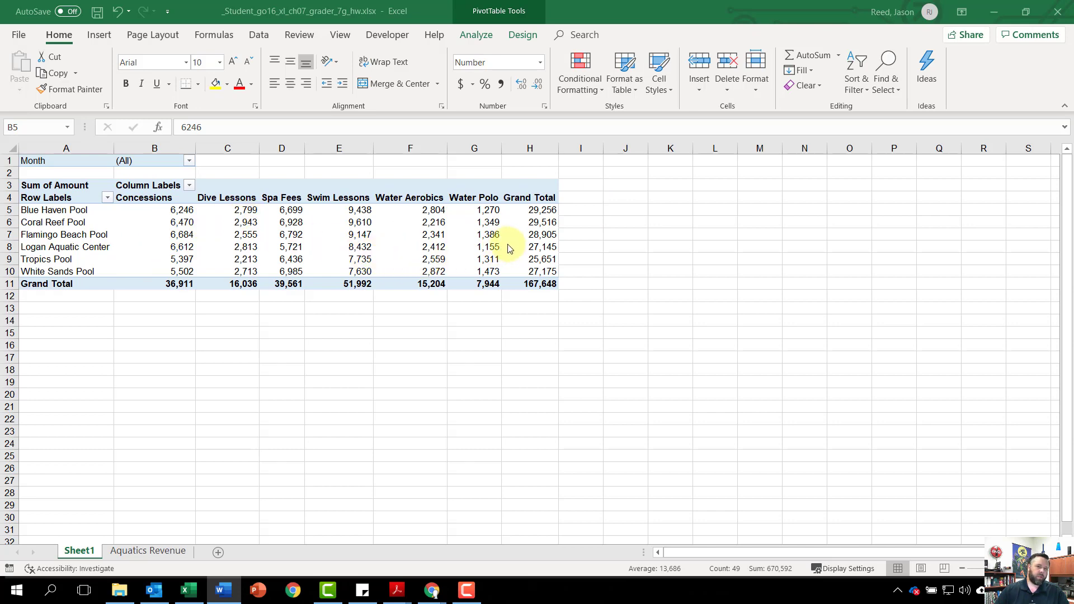
{"action": "left_click", "coordinate": [360, 248]}
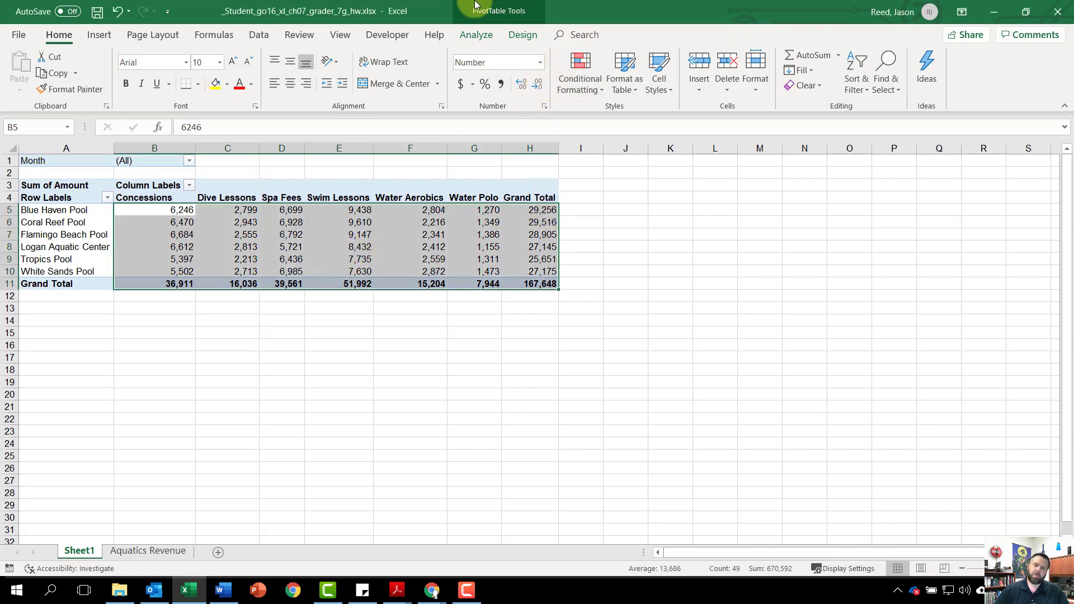
{"action": "left_click", "coordinate": [474, 37]}
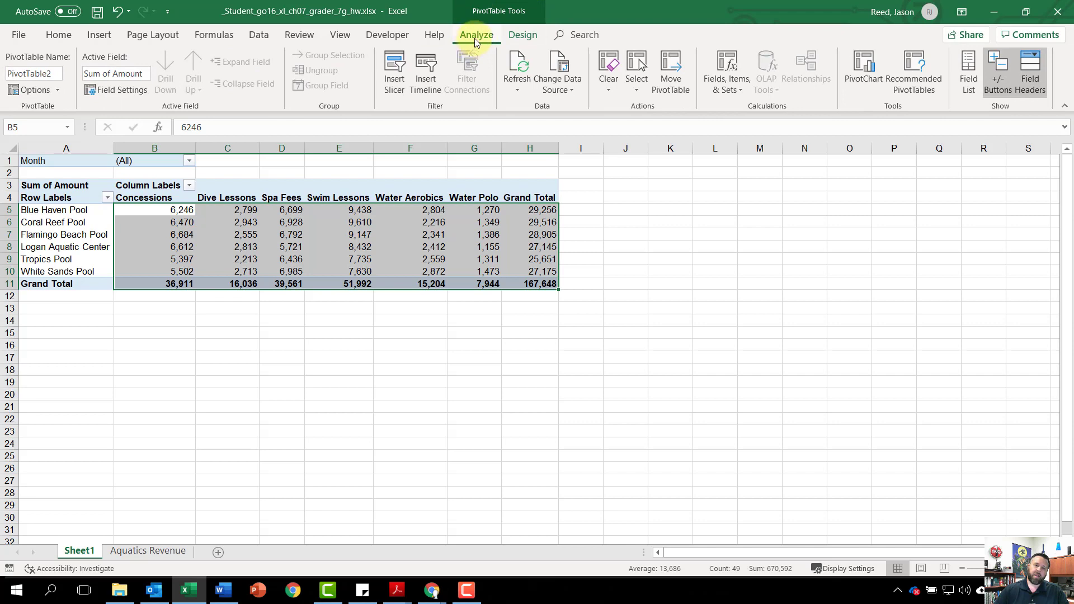
{"action": "left_click", "coordinate": [389, 78]}
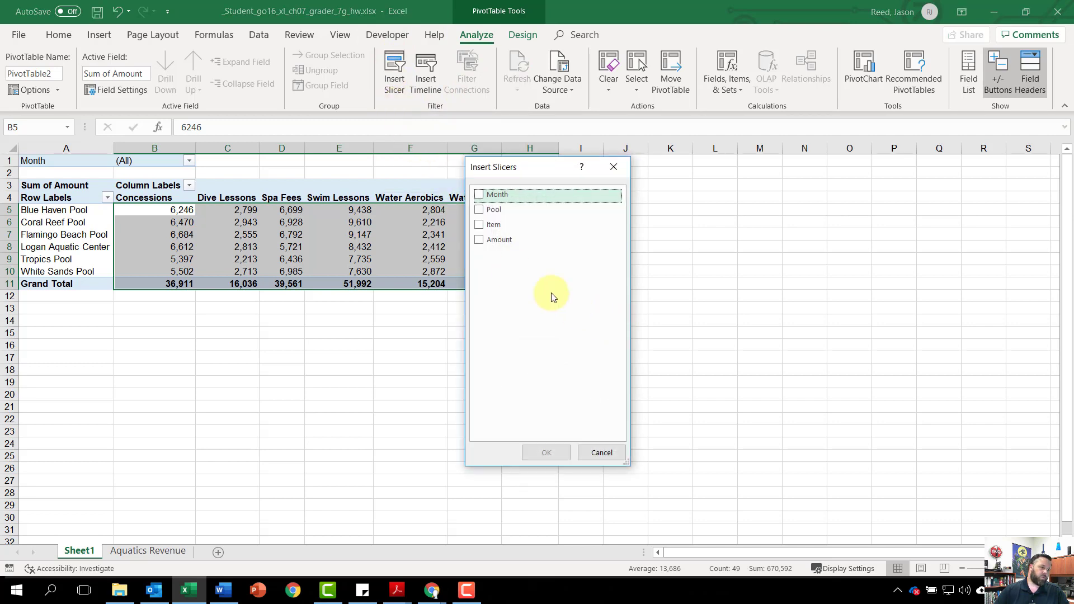
{"action": "left_click", "coordinate": [480, 210]}
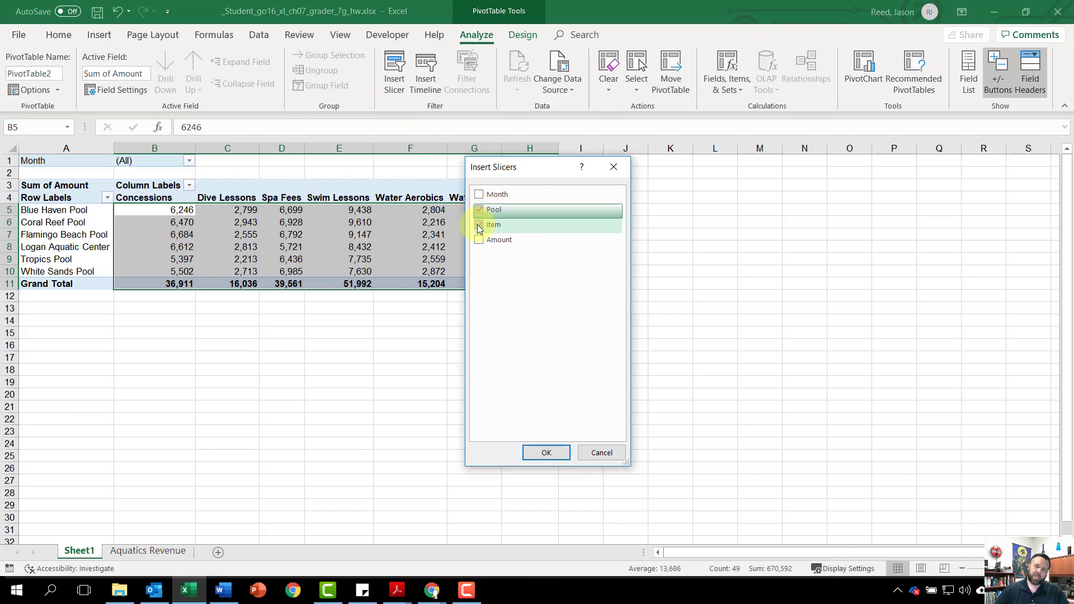
{"action": "left_click", "coordinate": [480, 225]}
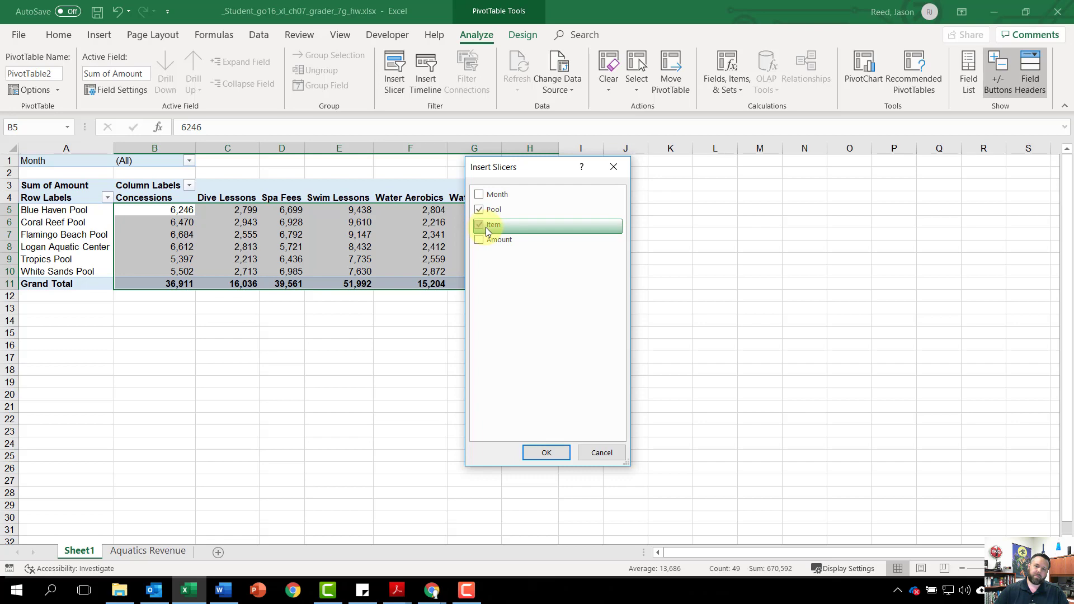
{"action": "left_click", "coordinate": [556, 454]}
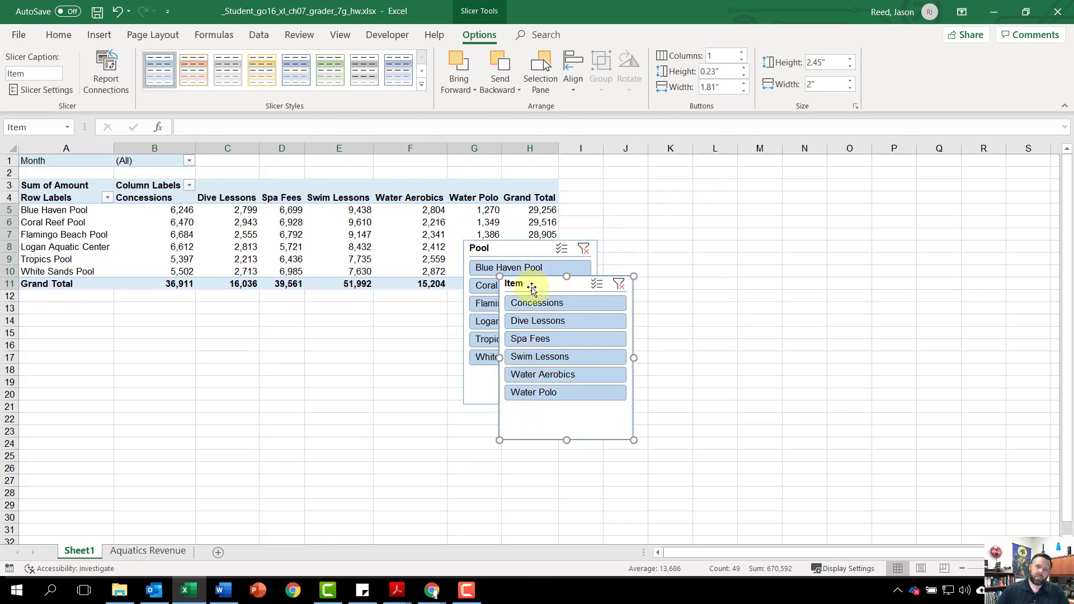
{"action": "left_click_drag", "start_coordinate": [534, 287], "coordinate": [747, 184]}
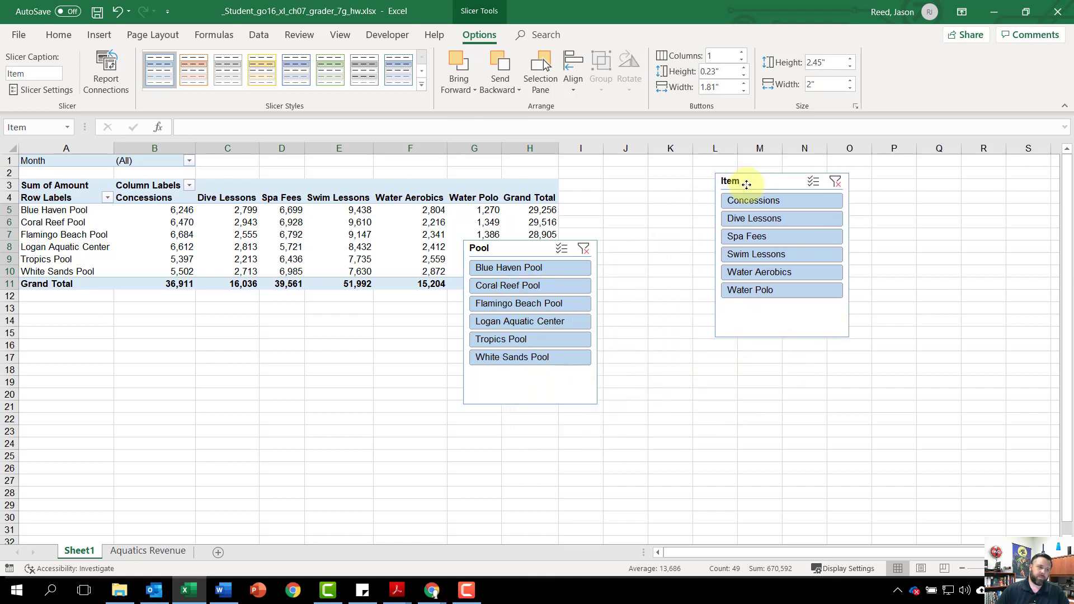
{"action": "left_click_drag", "start_coordinate": [505, 247], "coordinate": [601, 181]}
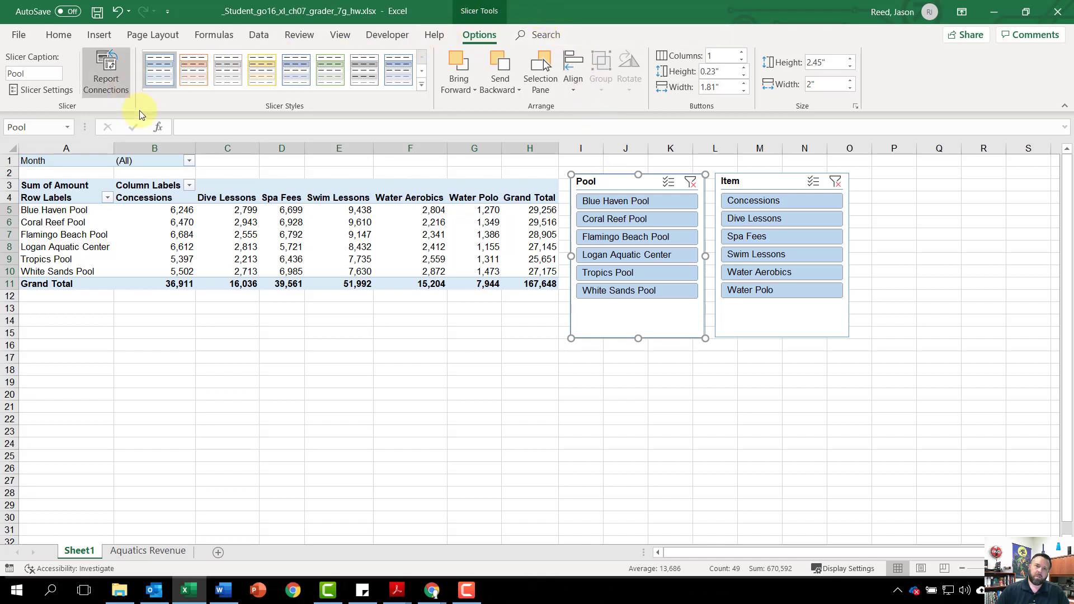
Apply the light yellow slicer style to the Pool slicer and the light green slicer style to the Item slicer.
{"action": "left_click", "coordinate": [422, 85]}
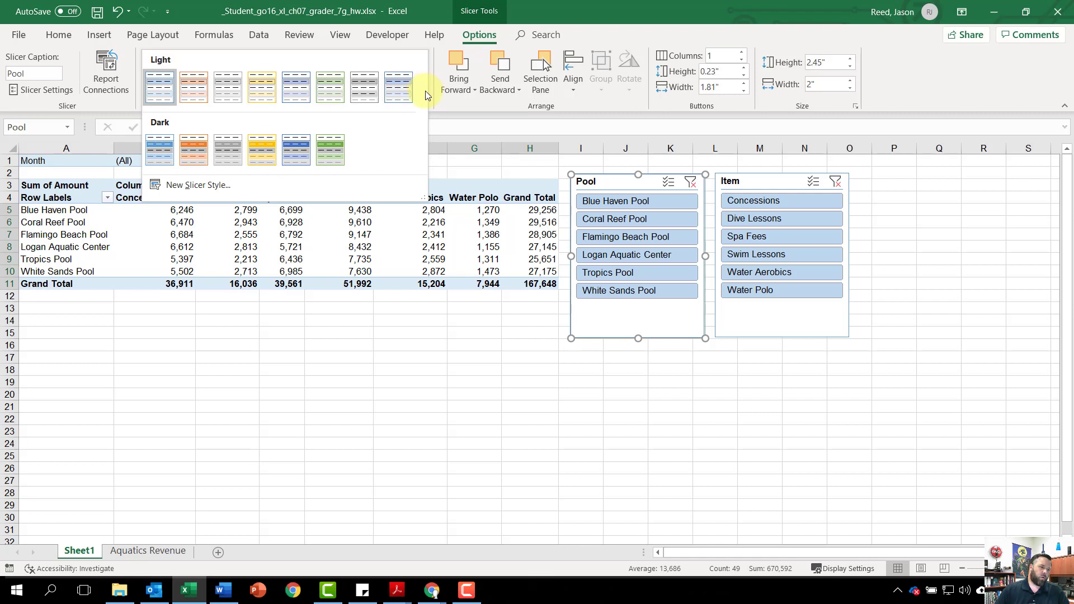
{"action": "left_click", "coordinate": [267, 84]}
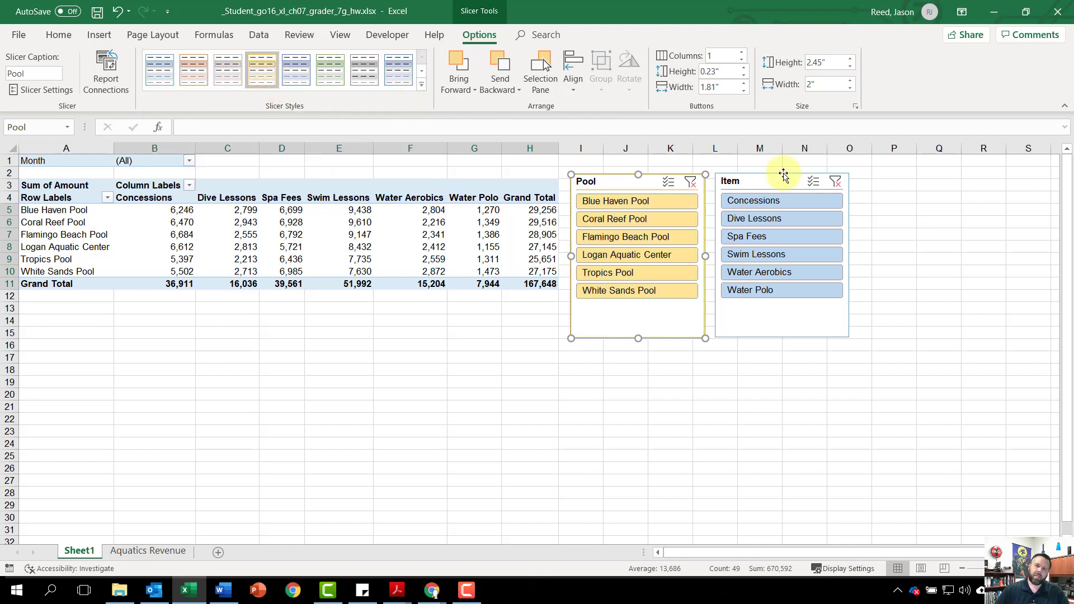
{"action": "left_click", "coordinate": [753, 180]}
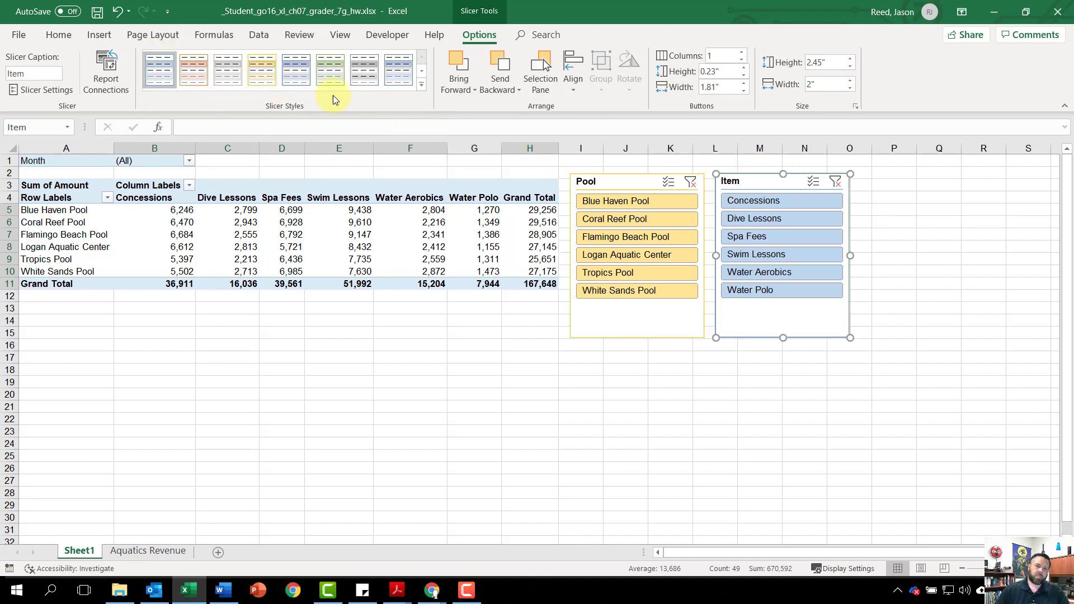
{"action": "left_click", "coordinate": [422, 84]}
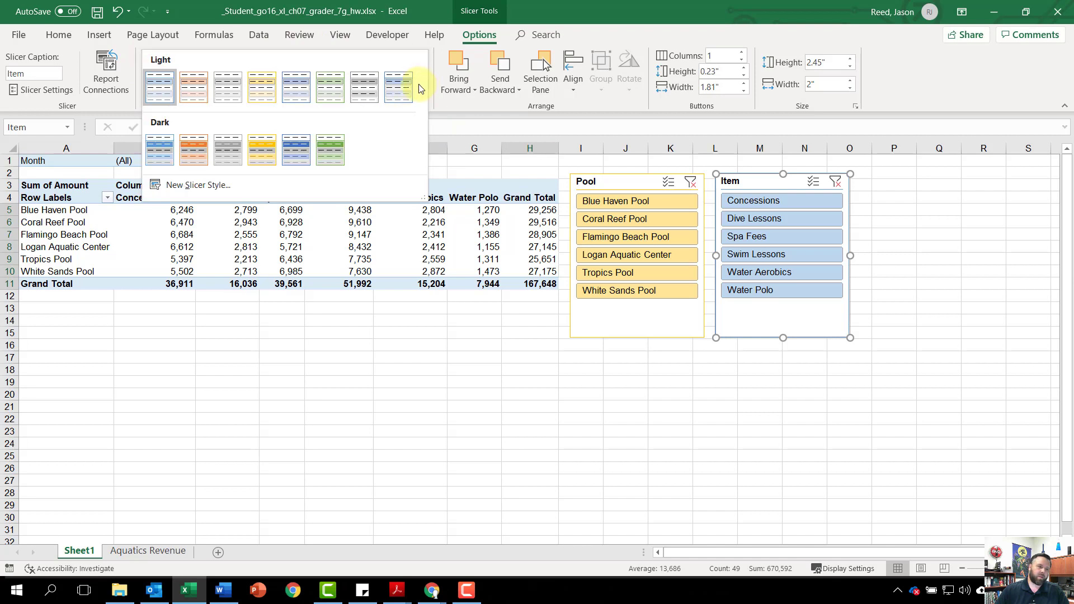
{"action": "left_click", "coordinate": [331, 91]}
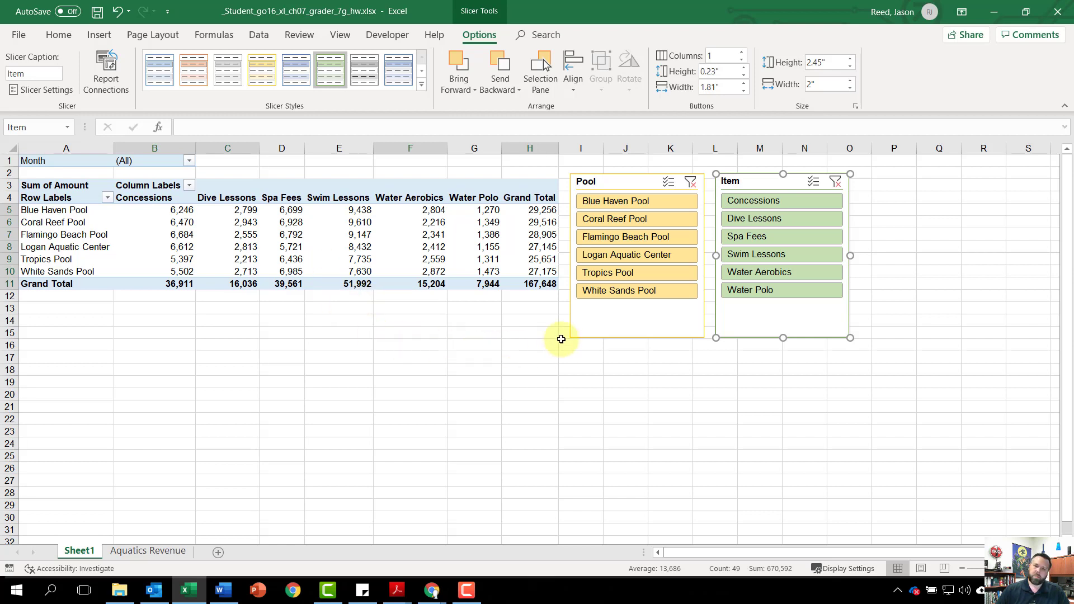
Filter the PivotTable by slicer to Tropics Pool with Spa Fees and Swim Lessons, and move both slicers close beside it.
{"action": "left_click", "coordinate": [622, 274]}
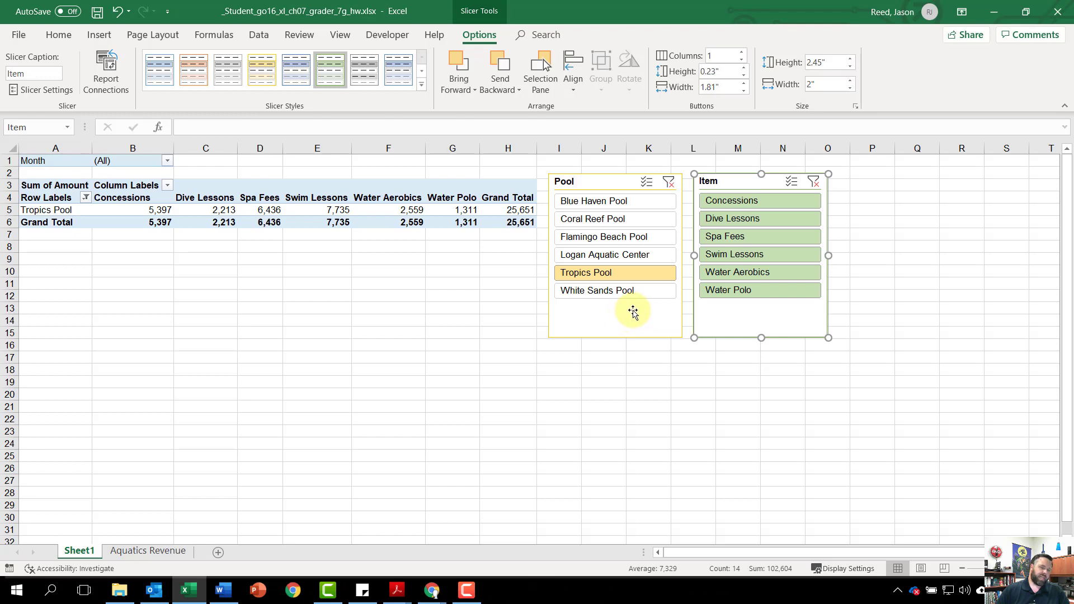
{"action": "left_click", "coordinate": [744, 240]}
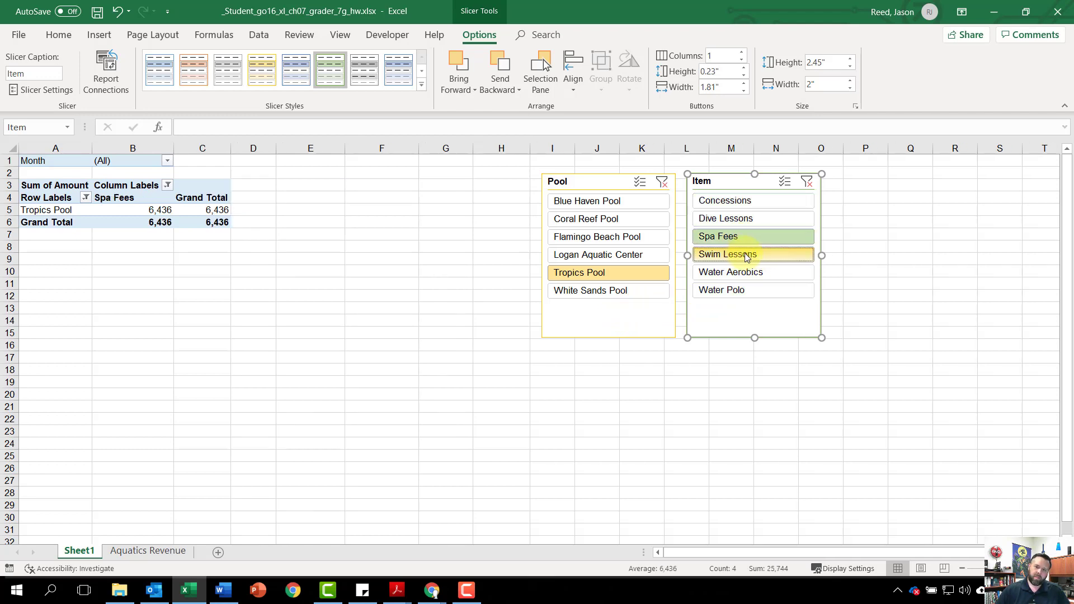
{"action": "left_click", "coordinate": [746, 256], "text": "ctrl"}
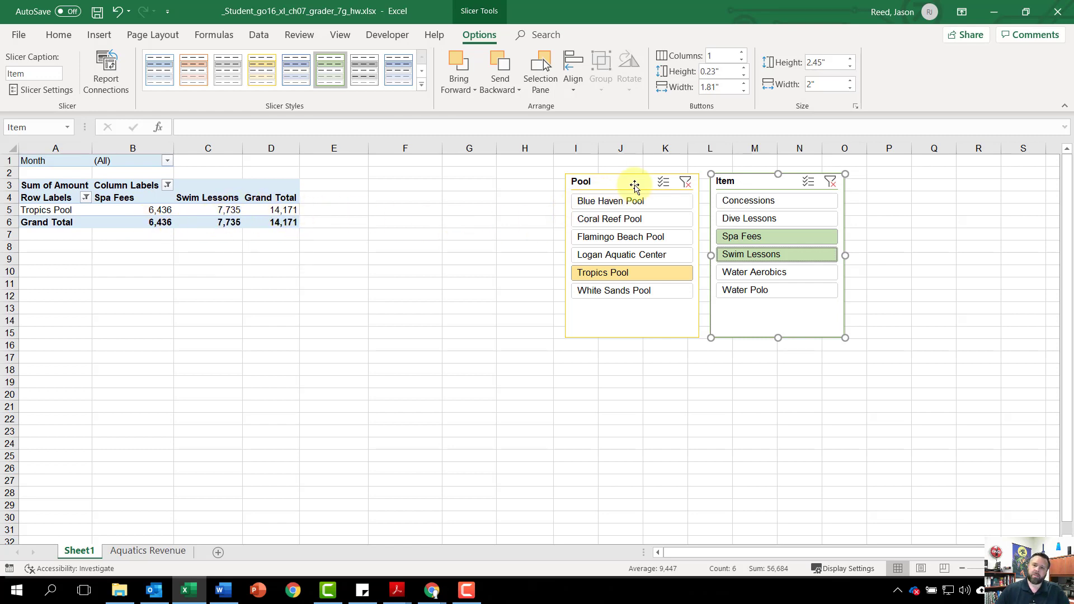
{"action": "left_click_drag", "start_coordinate": [615, 185], "coordinate": [357, 175]}
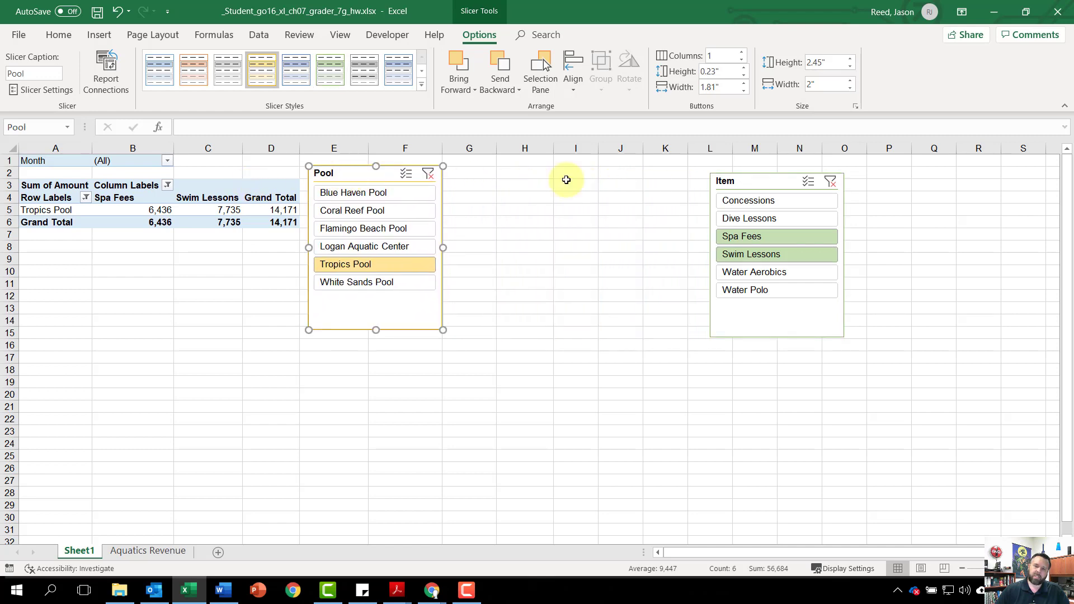
{"action": "left_click_drag", "start_coordinate": [752, 180], "coordinate": [494, 175]}
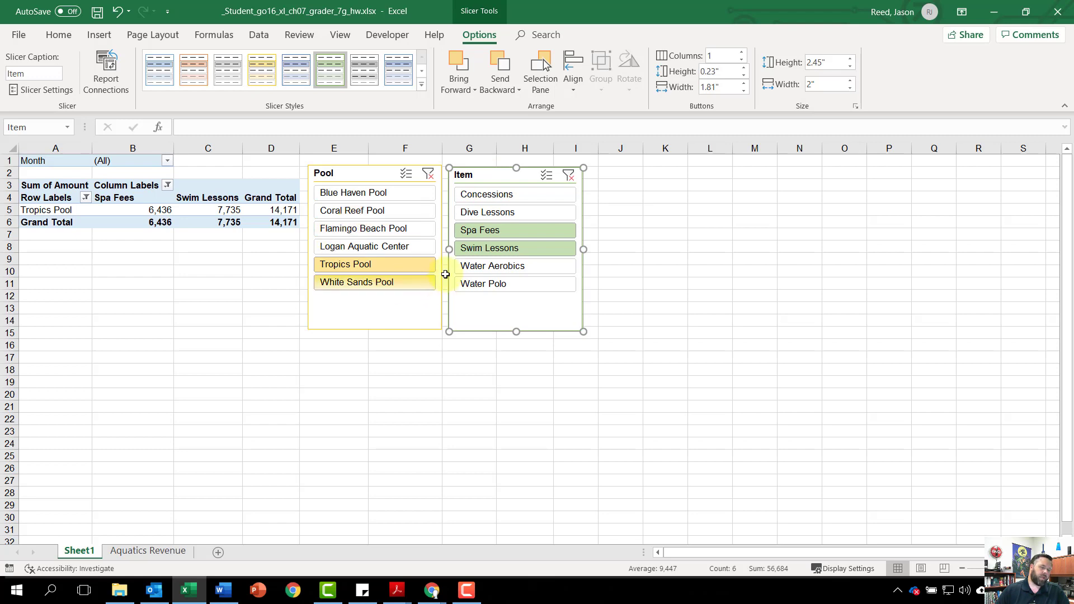
Create a copy of Sheet1 placed before the original Sheet1 in the same workbook.
{"action": "right_click", "coordinate": [85, 554]}
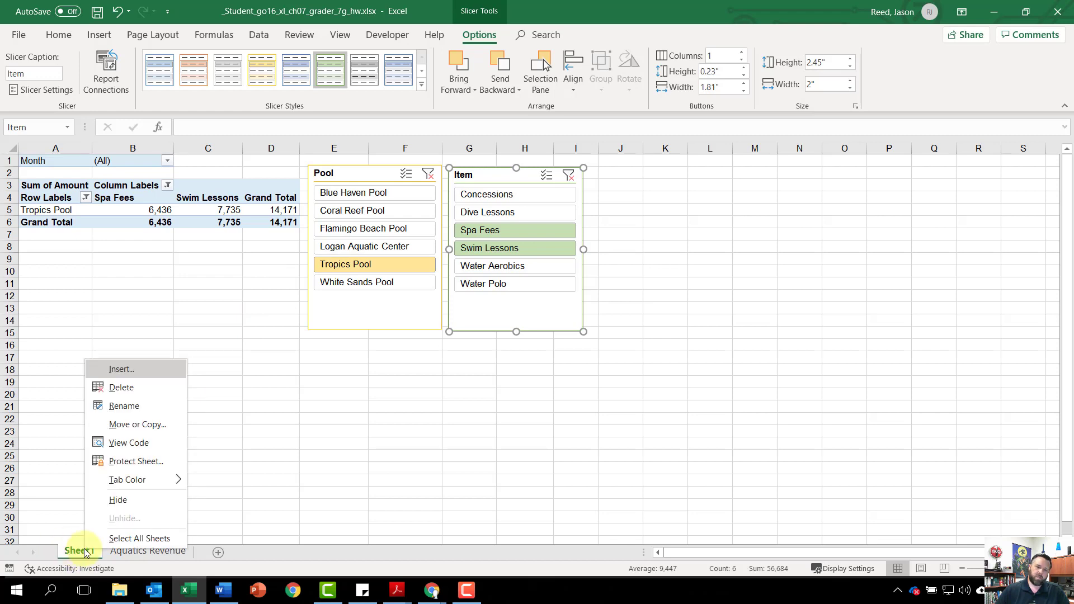
{"action": "left_click", "coordinate": [150, 429]}
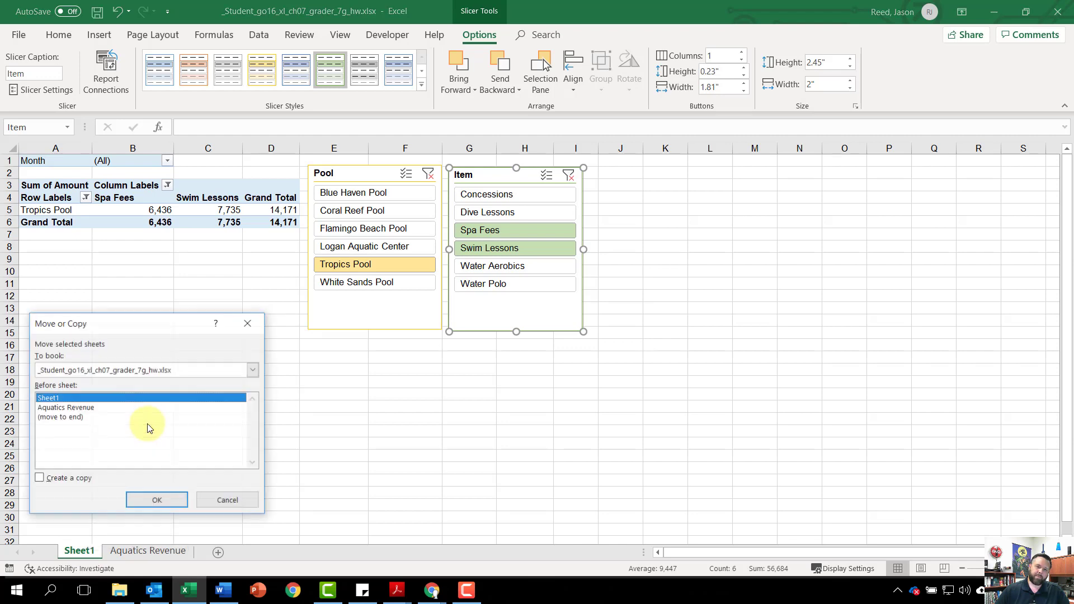
{"action": "left_click", "coordinate": [38, 479]}
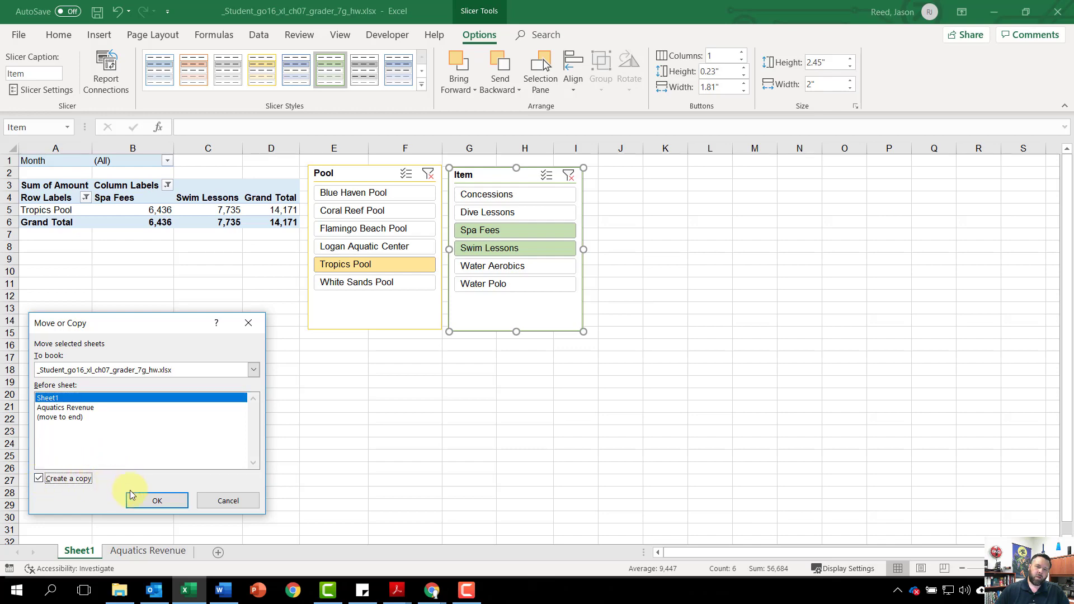
{"action": "left_click", "coordinate": [146, 501]}
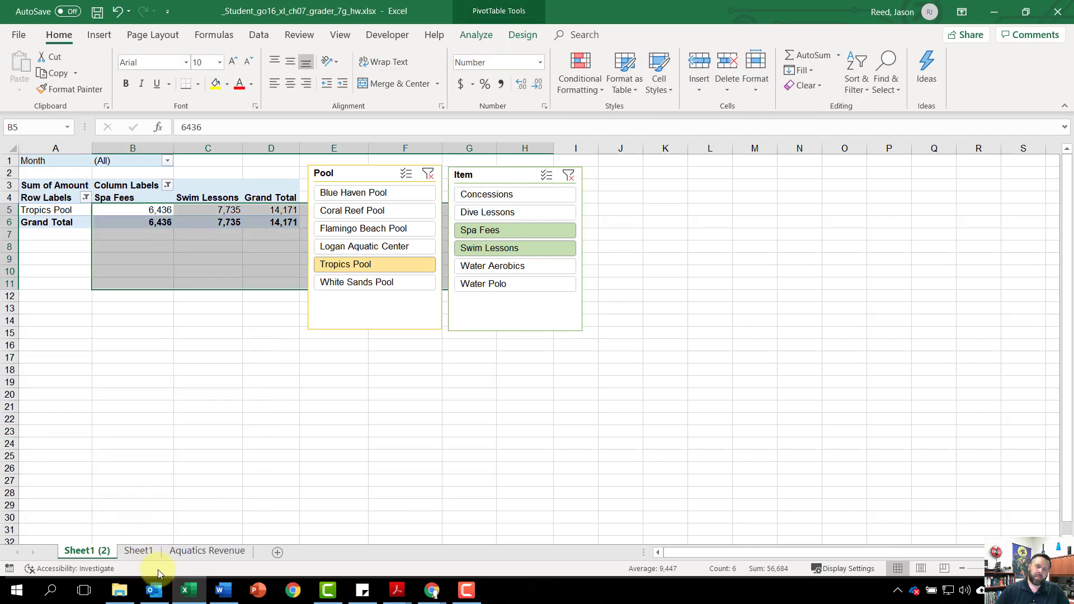
Rename the copied worksheet as Tropic Pool.
{"action": "right_click", "coordinate": [90, 555]}
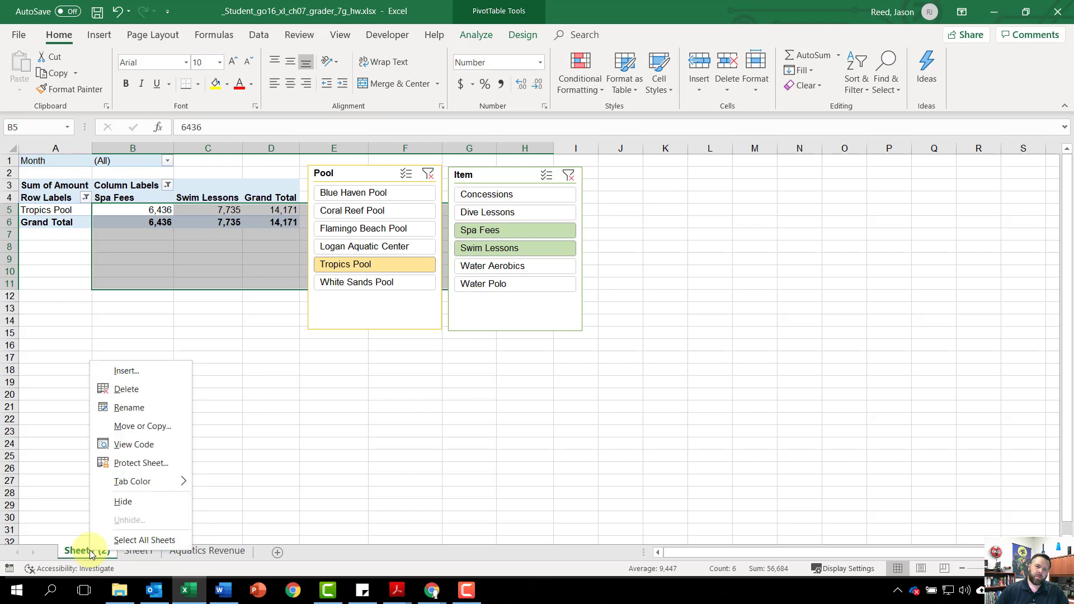
{"action": "left_click", "coordinate": [128, 408]}
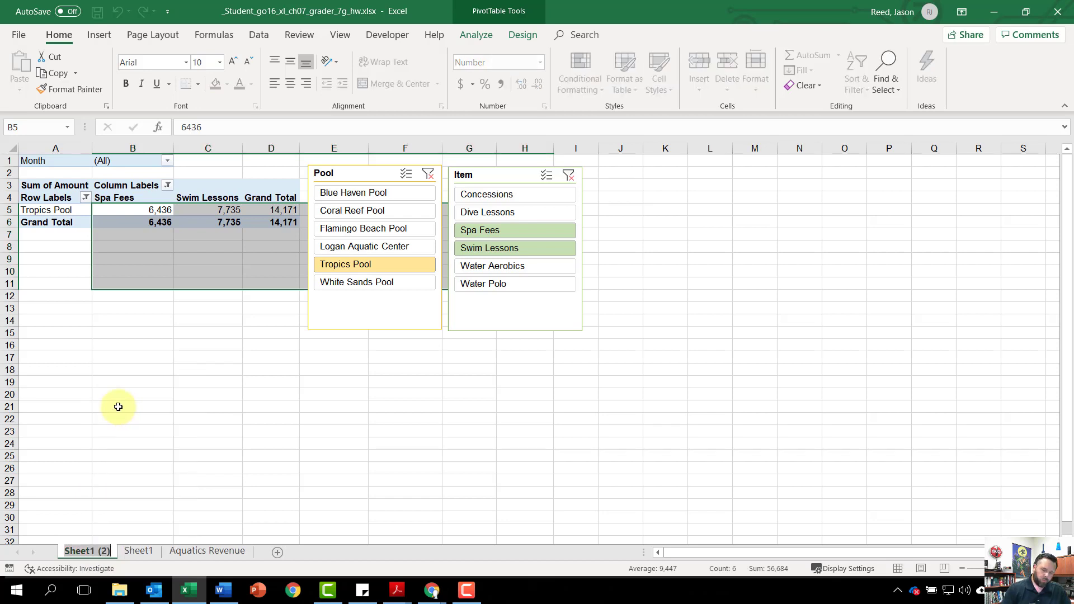
{"action": "type", "text": "Tropic"}
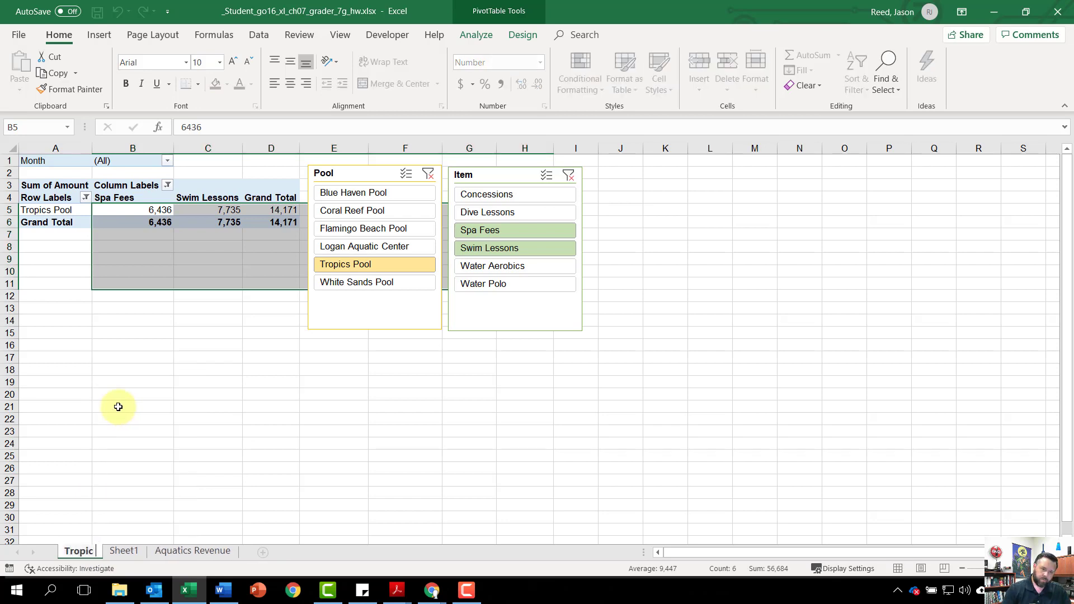
{"action": "type", "text": " Poo"}
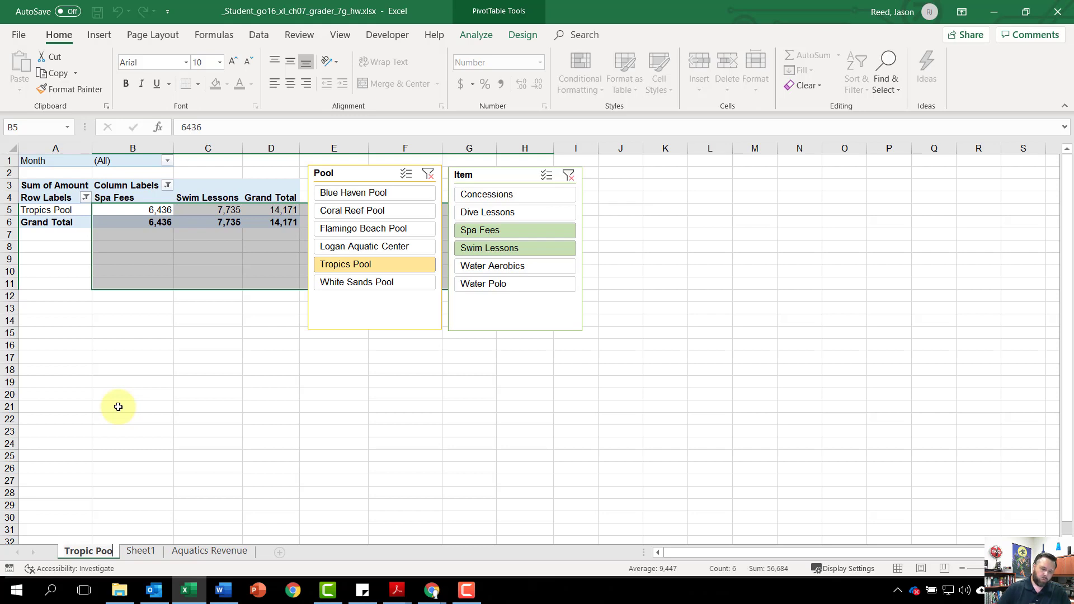
{"action": "type", "text": "l"}
{"action": "key", "text": "Return"}
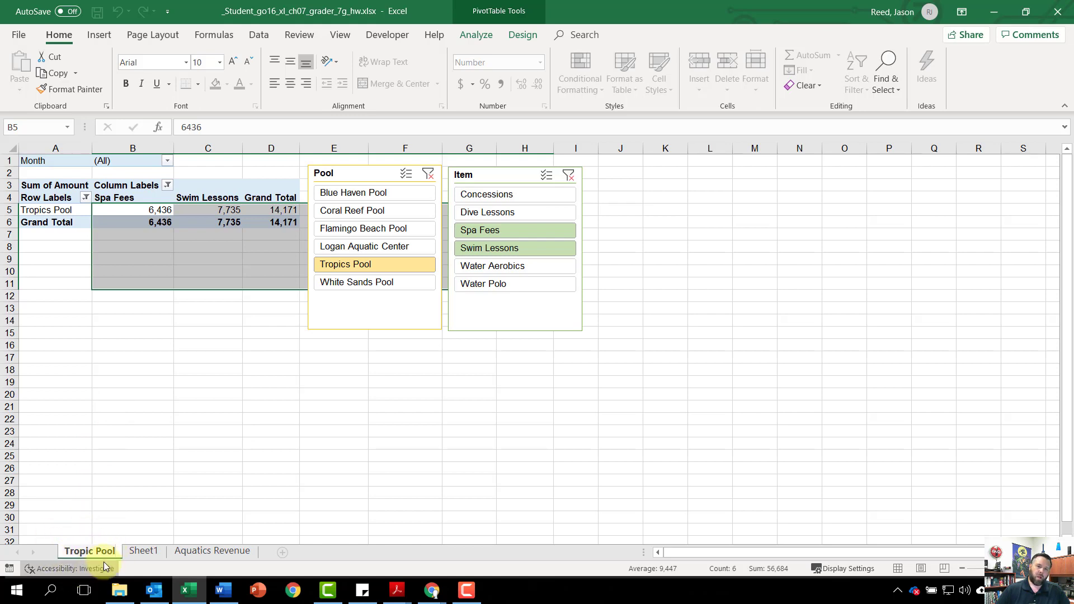
Clear the Pool and Item slicer filters on the original Sheet1.
{"action": "left_click", "coordinate": [144, 553]}
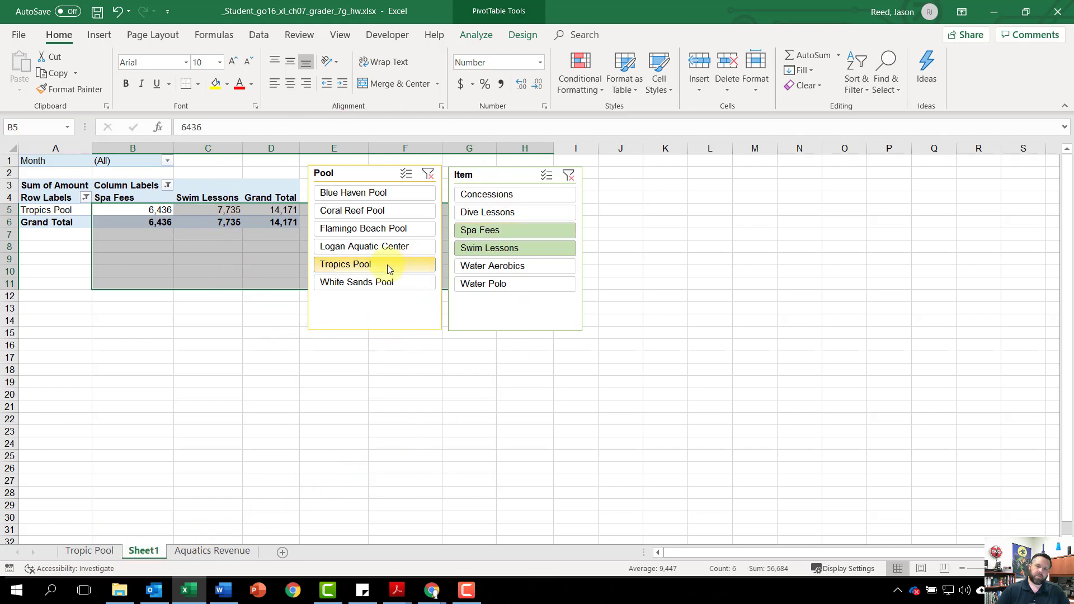
{"action": "left_click", "coordinate": [374, 246], "text": "ctrl"}
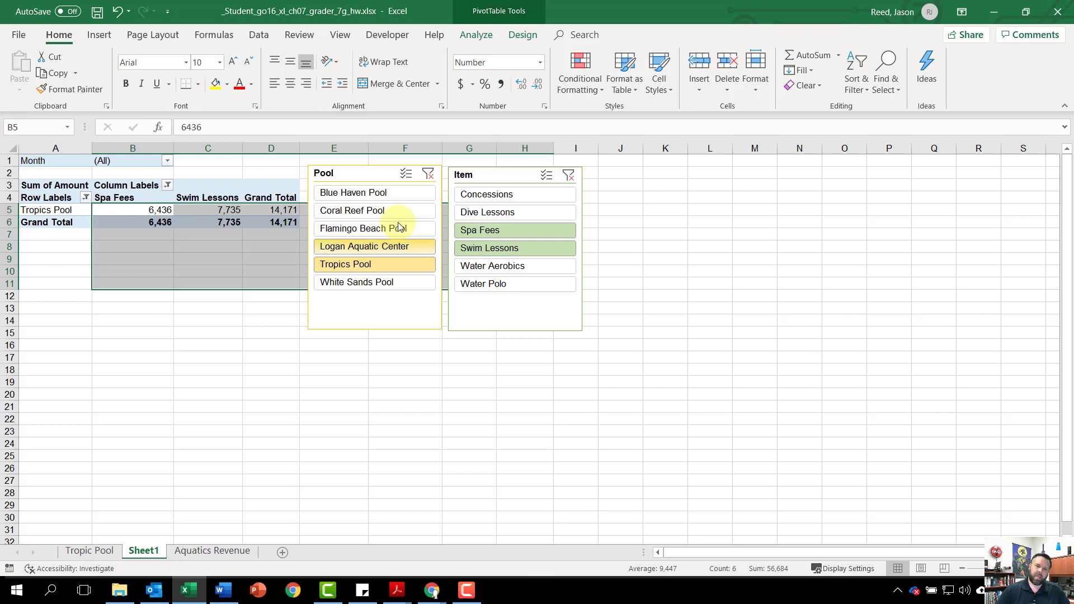
{"action": "left_click", "coordinate": [428, 177]}
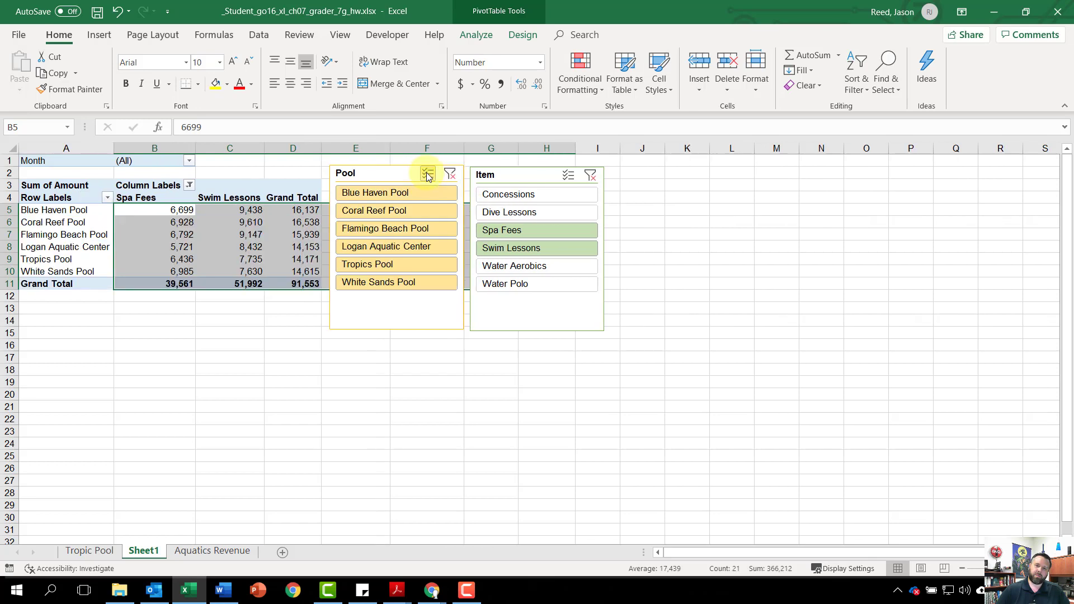
{"action": "left_click", "coordinate": [589, 176]}
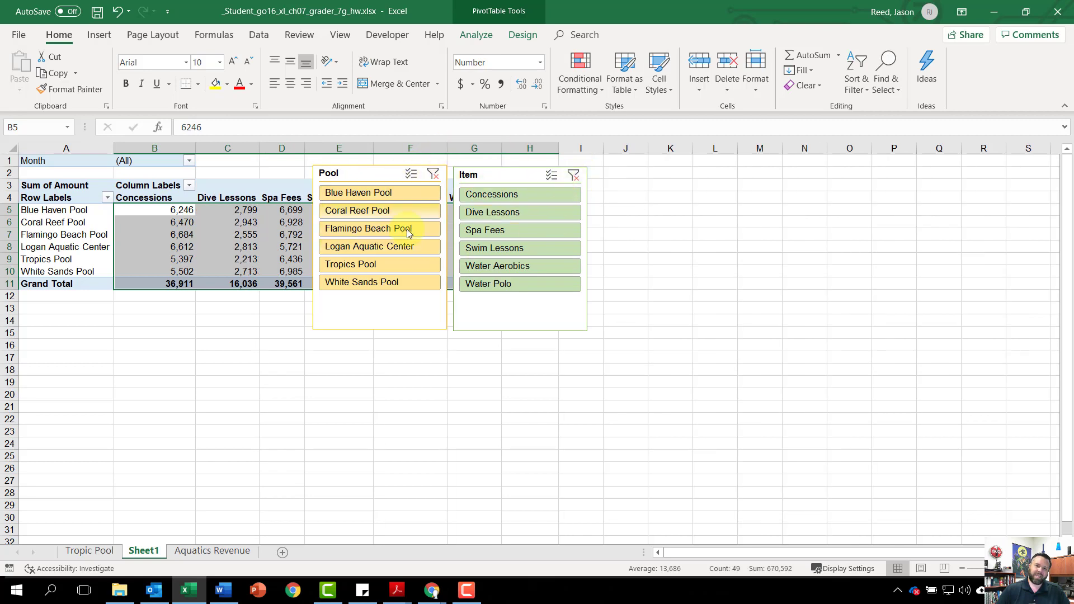
Delete the Pool and Item slicers from the original Sheet1.
{"action": "left_click", "coordinate": [358, 173]}
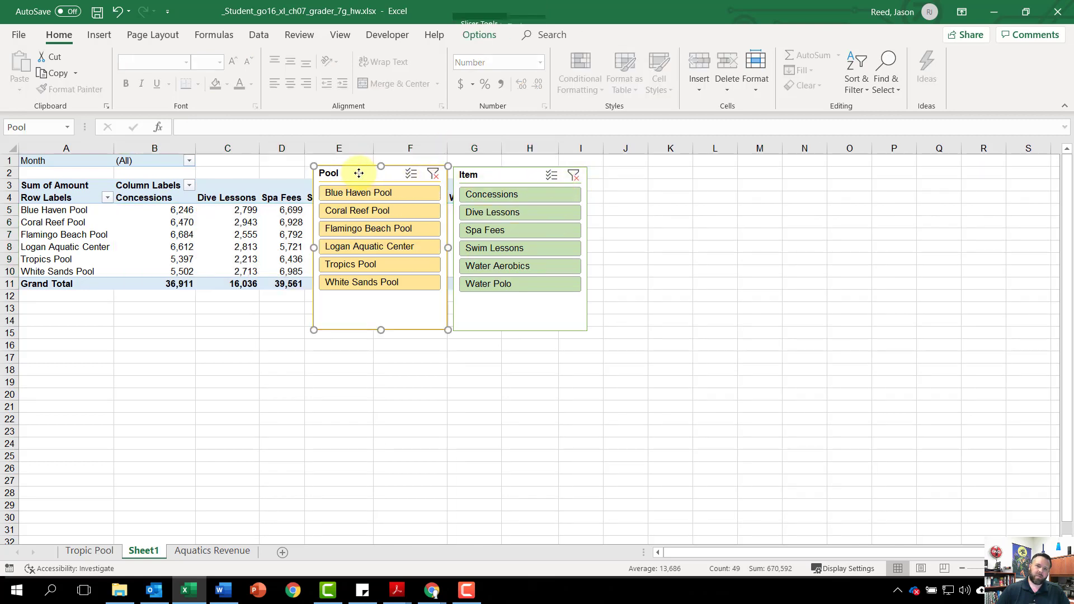
{"action": "key", "text": "Delete"}
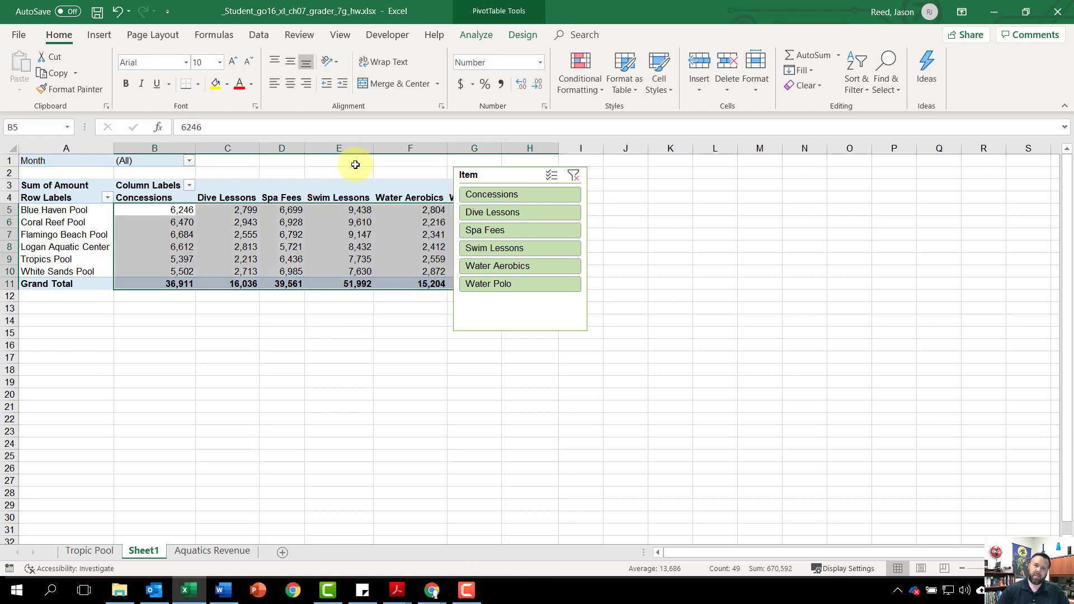
{"action": "left_click", "coordinate": [487, 176]}
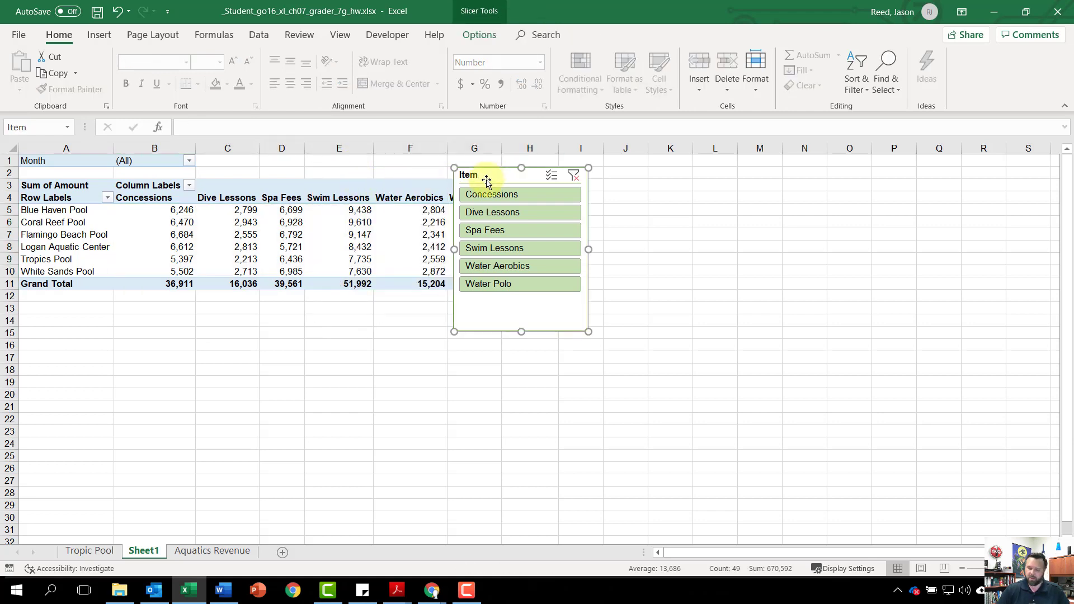
{"action": "key", "text": "Delete"}
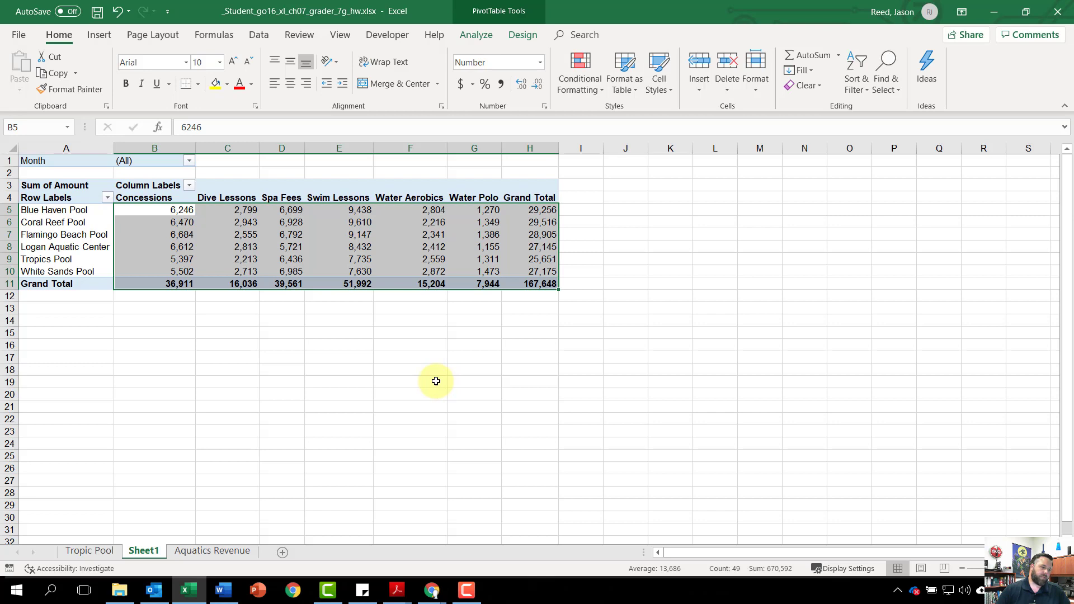
Rename the Sheet1 worksheet as 2Q Revenue.
{"action": "right_click", "coordinate": [143, 551]}
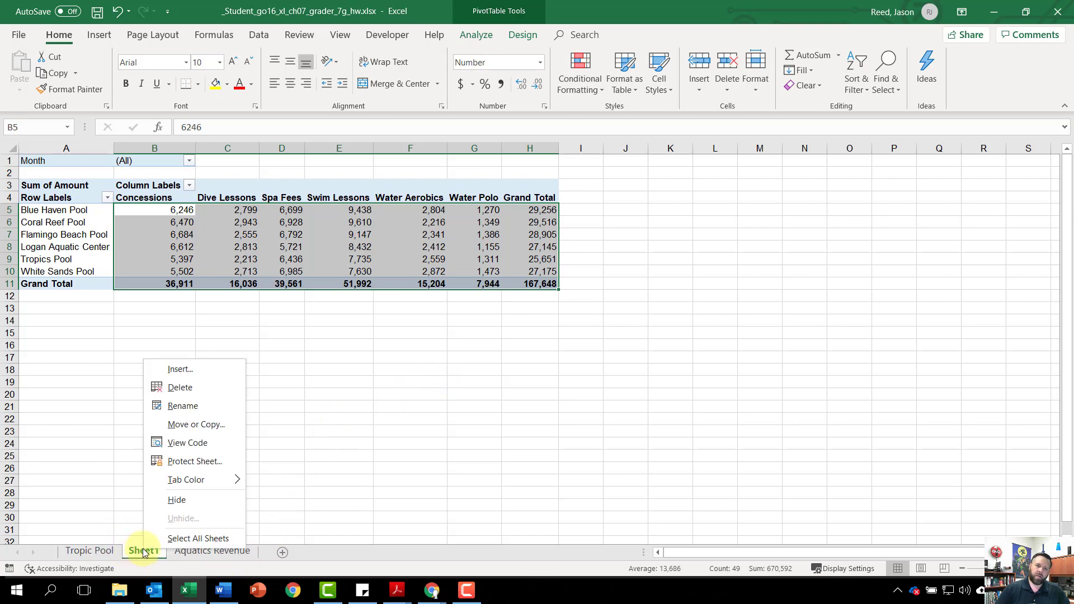
{"action": "left_click", "coordinate": [190, 405]}
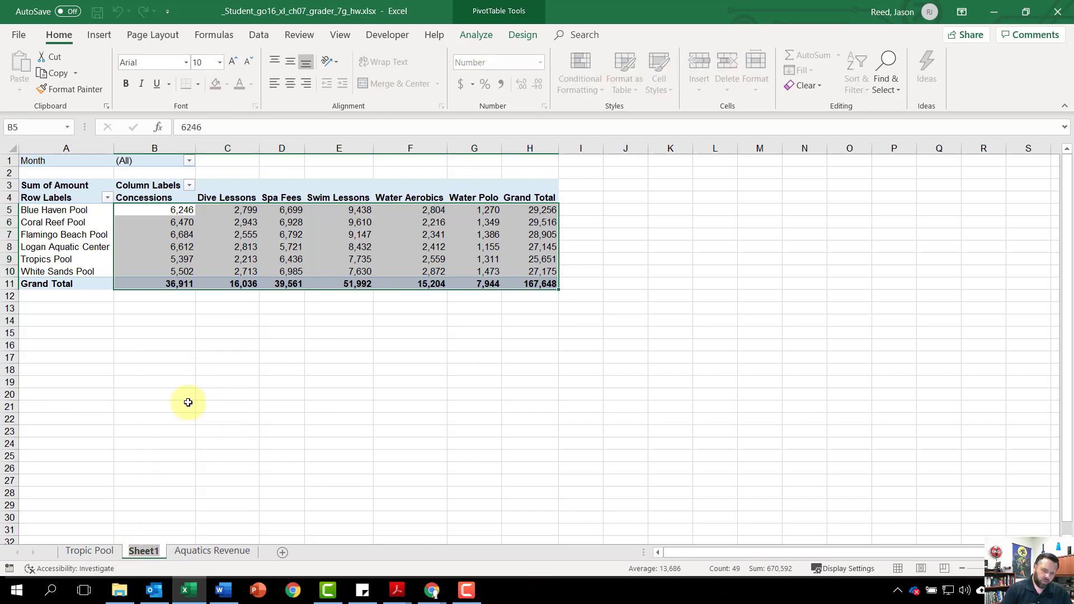
{"action": "type", "text": "2Q Revenue"}
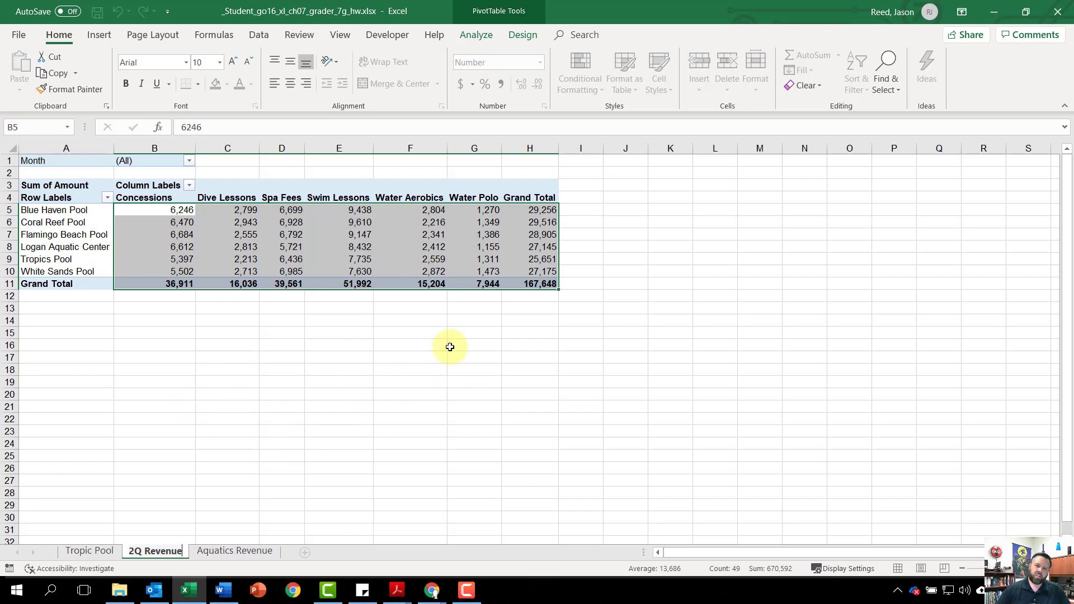
{"action": "left_click", "coordinate": [393, 370]}
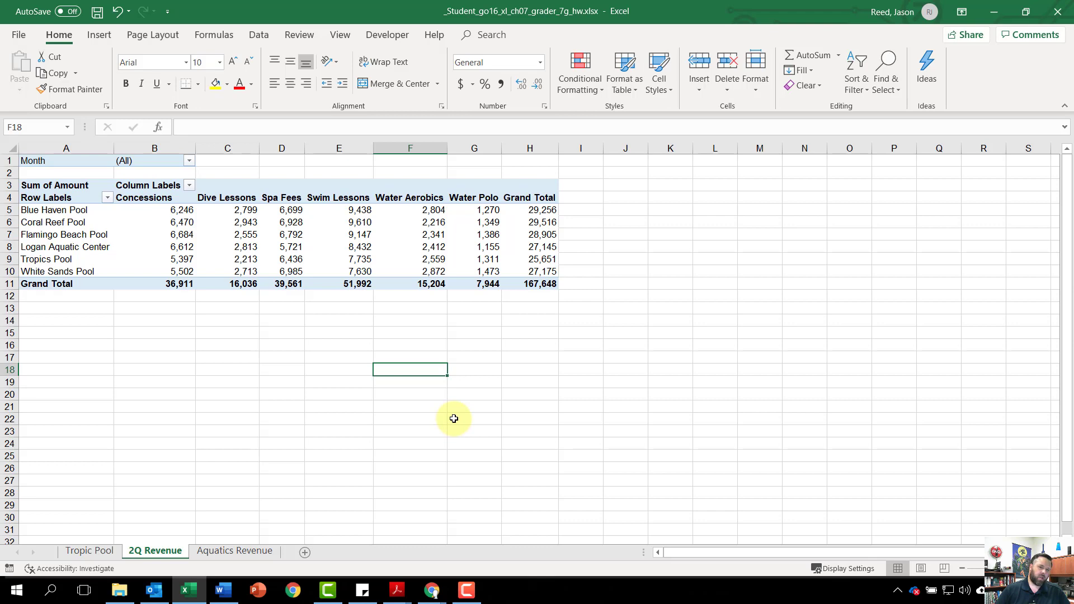
Insert a Stacked Column PivotChart based on the PivotTable on the 2Q Revenue sheet.
{"action": "left_click", "coordinate": [185, 235]}
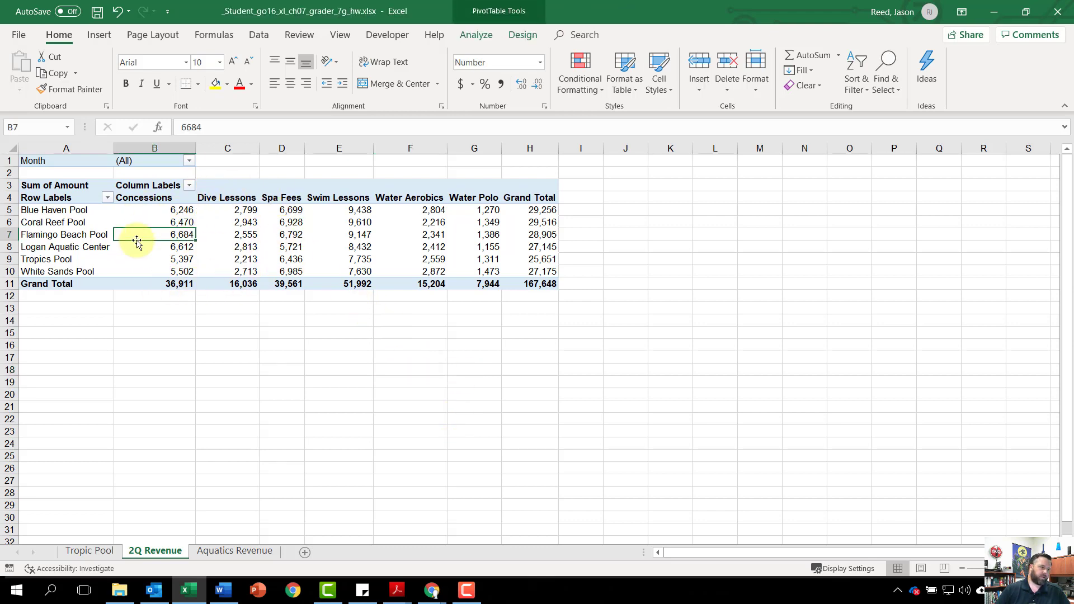
{"action": "mouse_move", "coordinate": [215, 274]}
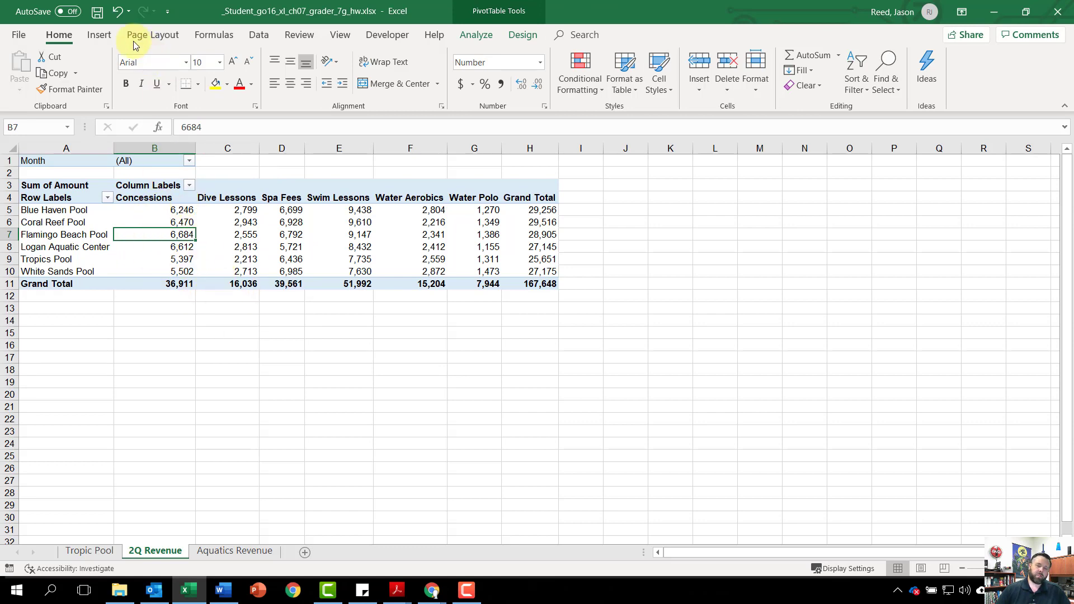
{"action": "left_click", "coordinate": [93, 36]}
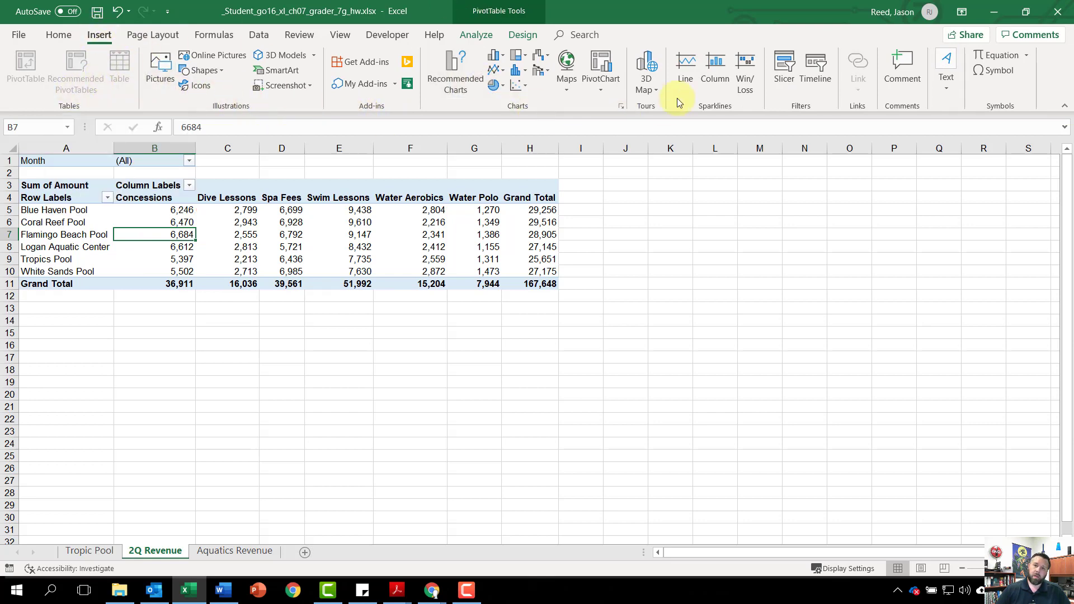
{"action": "left_click", "coordinate": [605, 85]}
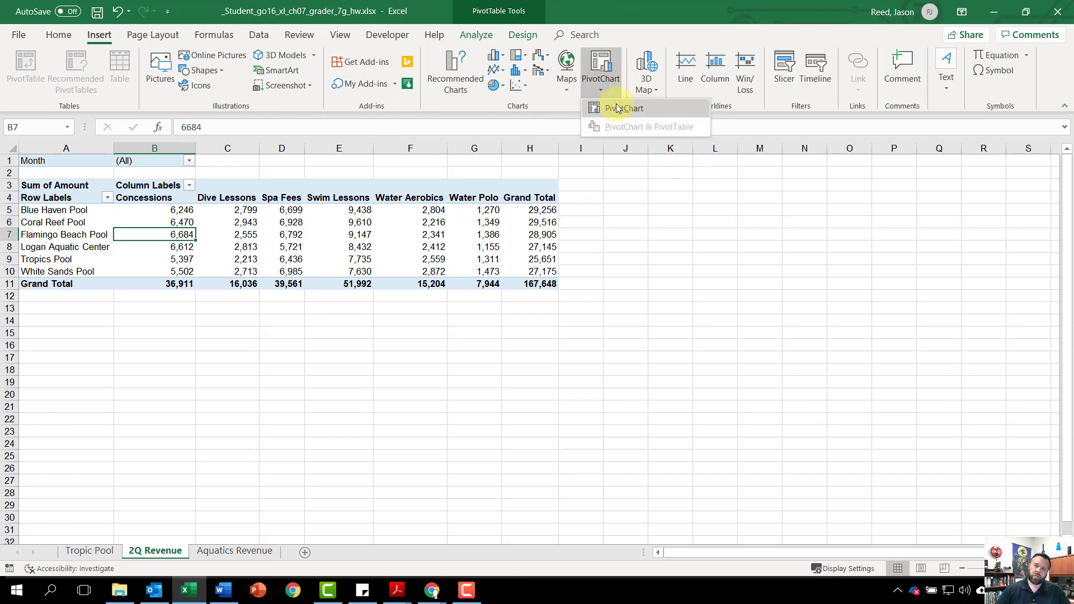
{"action": "left_click", "coordinate": [617, 108]}
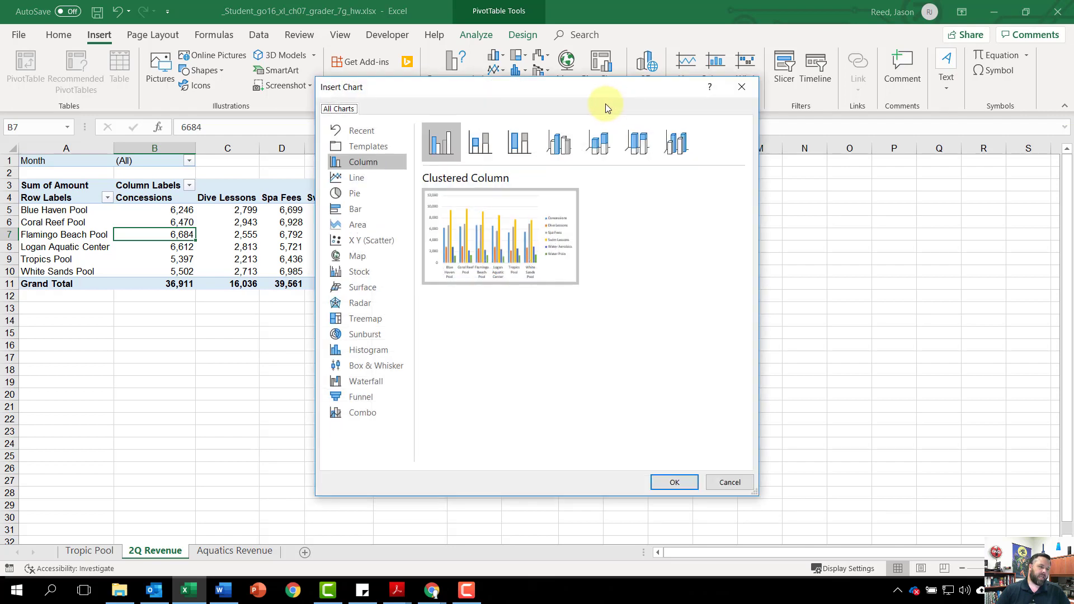
{"action": "left_click", "coordinate": [482, 144]}
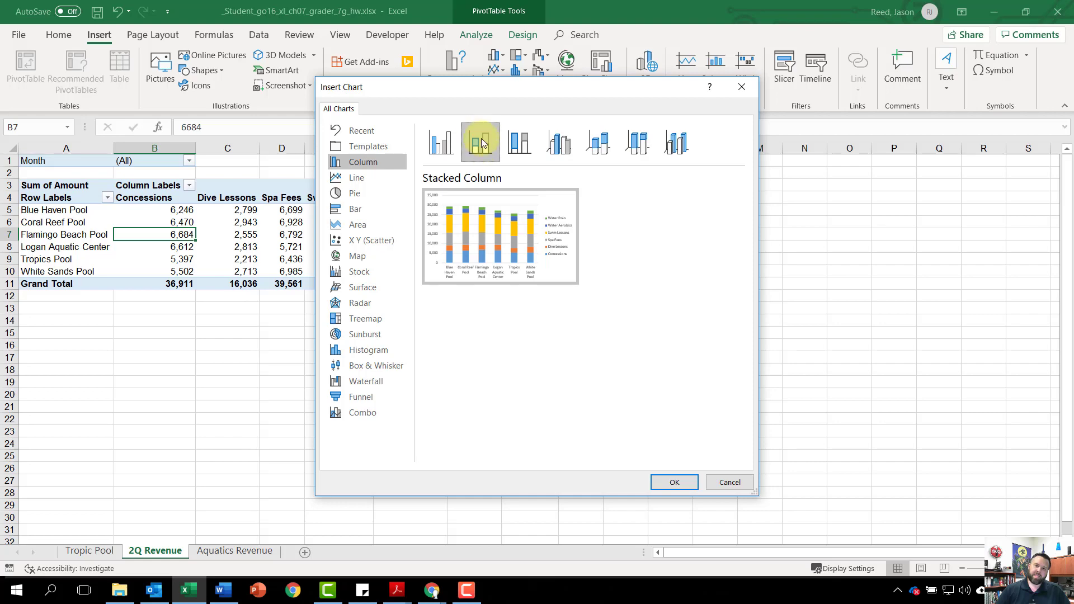
{"action": "left_click", "coordinate": [676, 482]}
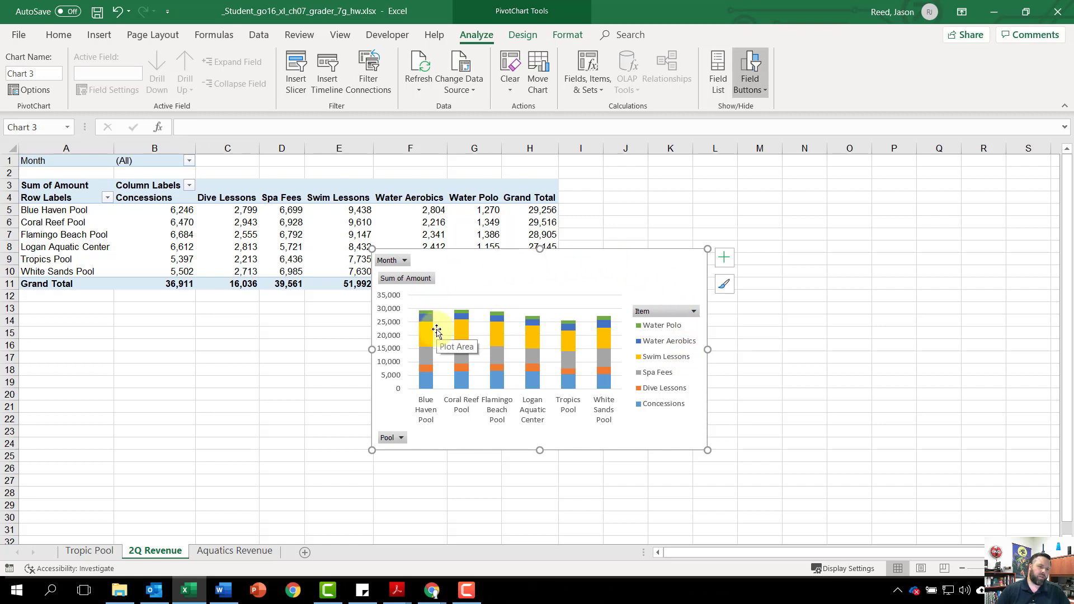
Move the PivotChart to a new chart sheet named 2Q Revenue Chart.
{"action": "left_click", "coordinate": [522, 34]}
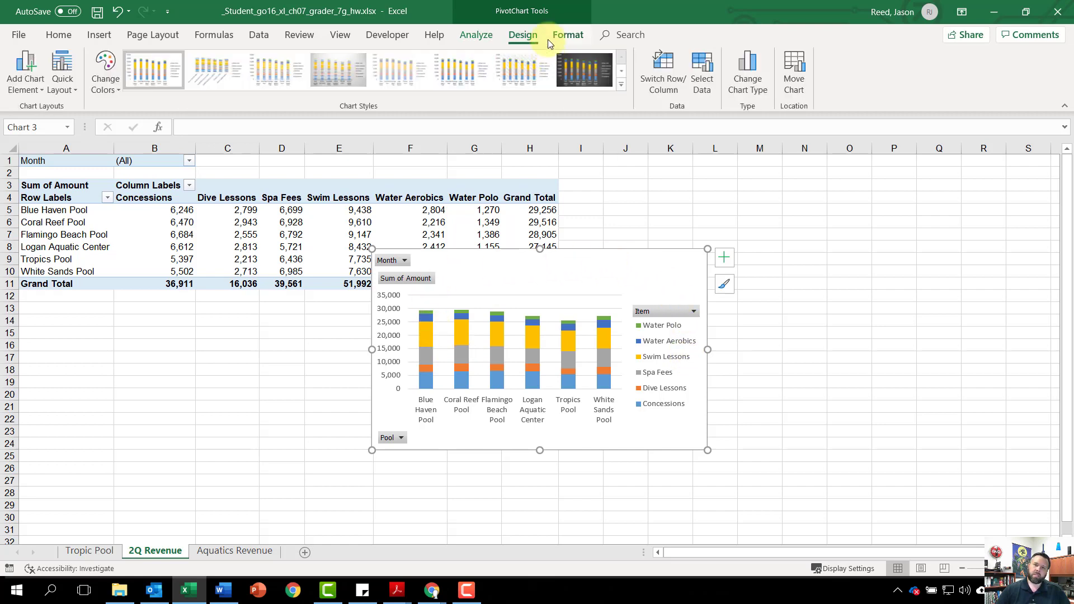
{"action": "left_click", "coordinate": [791, 78]}
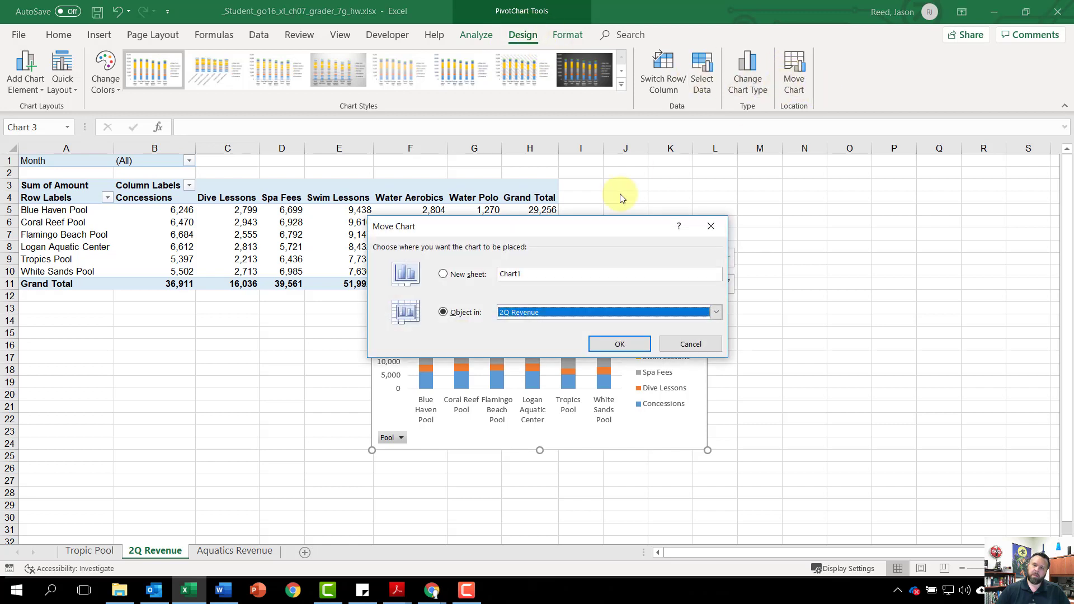
{"action": "left_click", "coordinate": [444, 275]}
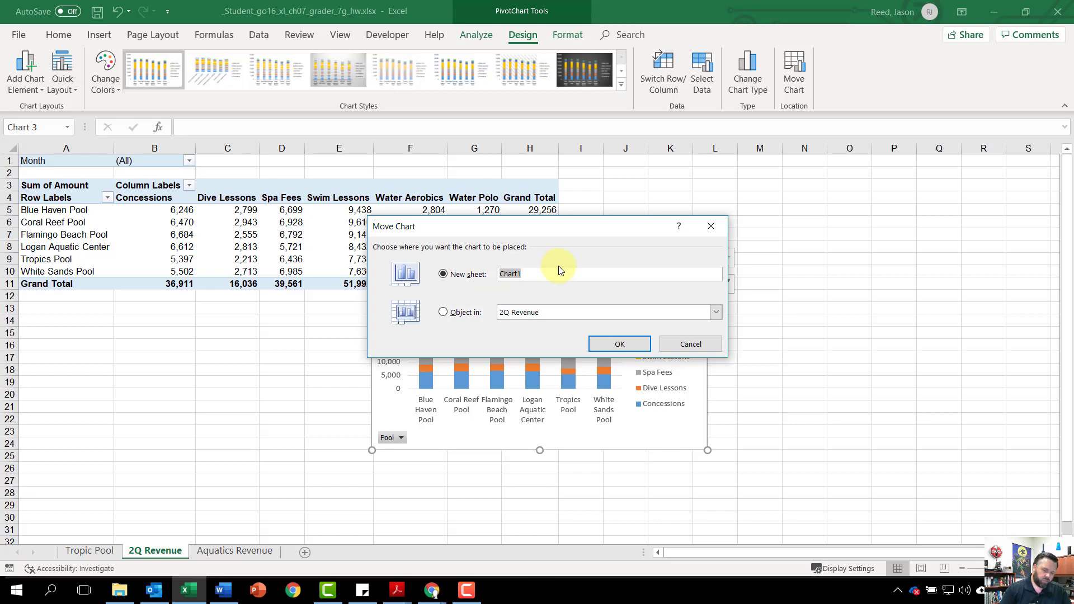
{"action": "type", "text": "2Q Revenue"}
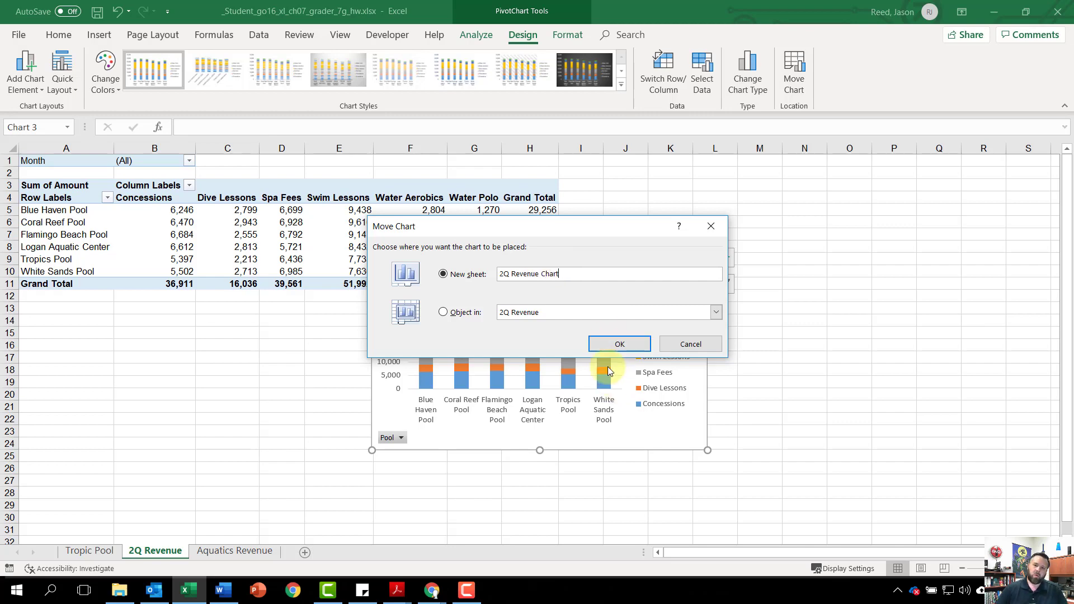
{"action": "left_click", "coordinate": [619, 344]}
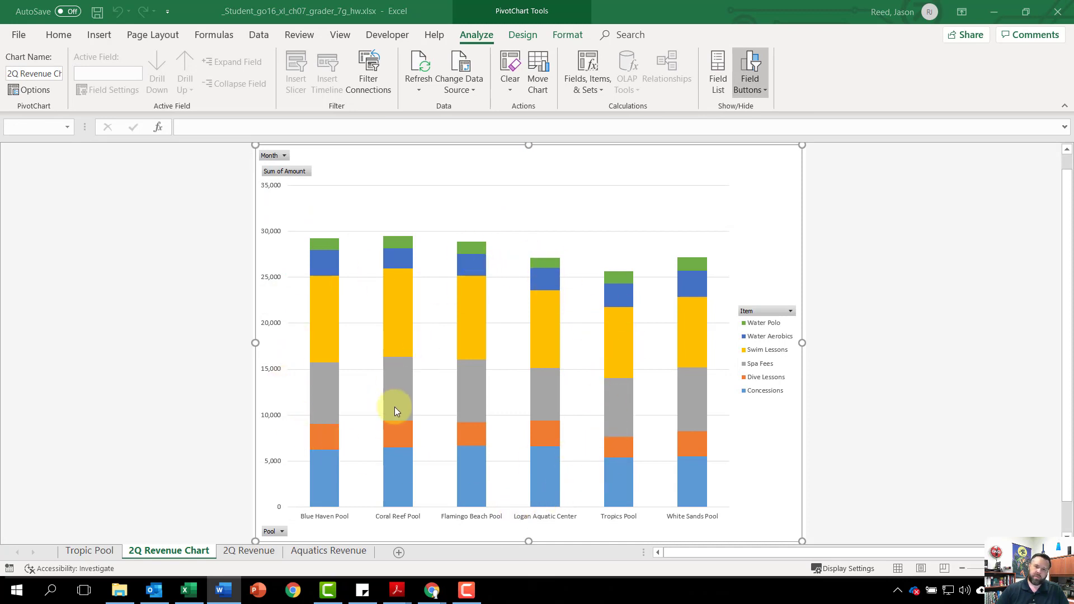
Apply quick layout Layout 3 and the ninth chart style in the gallery to the PivotChart.
{"action": "mouse_move", "coordinate": [395, 408]}
{"action": "left_click", "coordinate": [529, 33]}
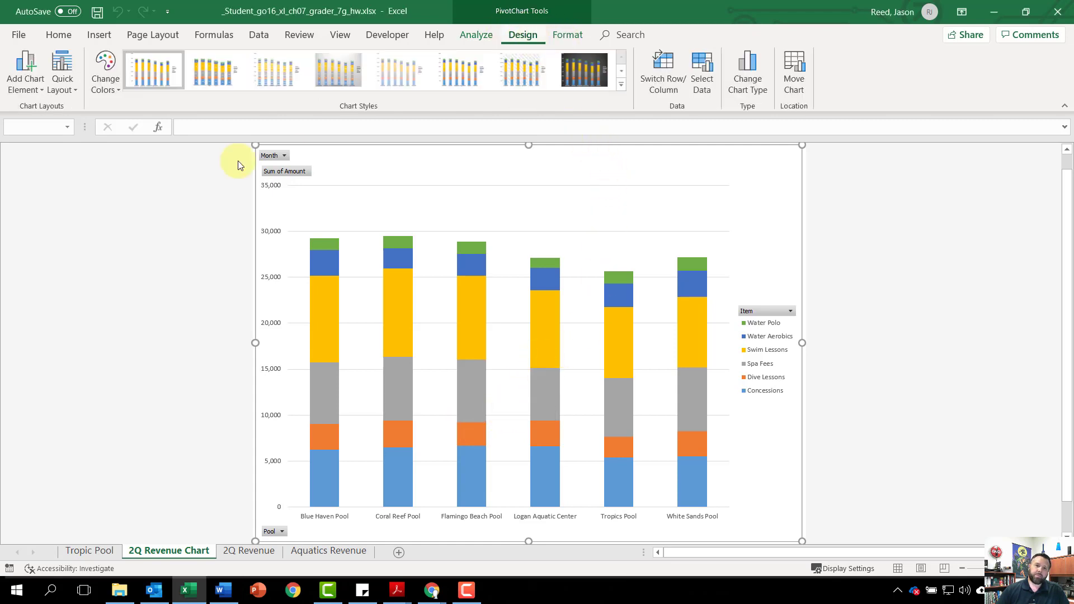
{"action": "left_click", "coordinate": [65, 86]}
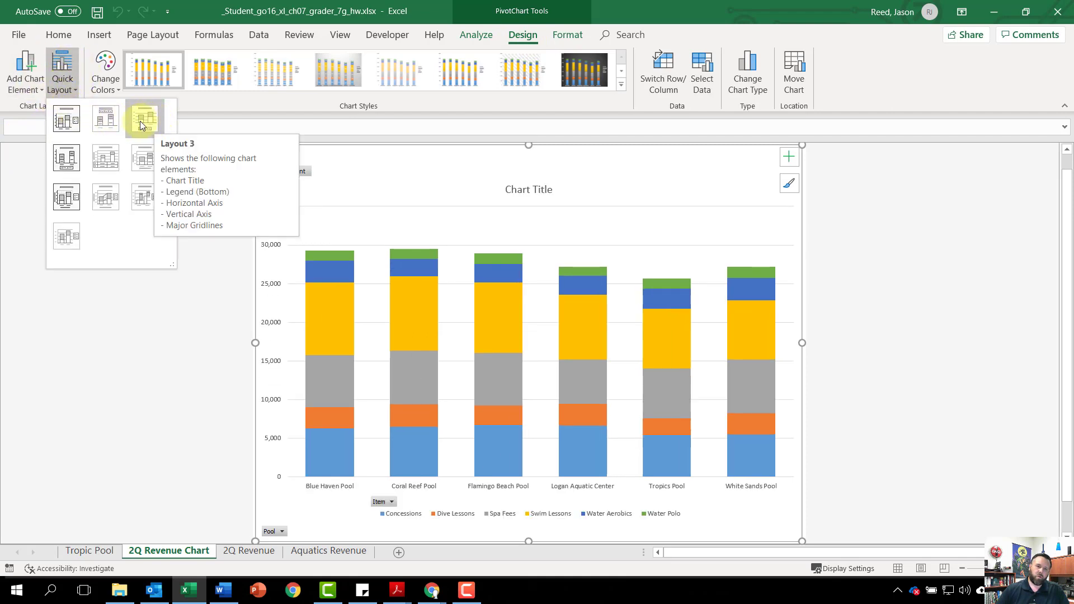
{"action": "left_click", "coordinate": [145, 123]}
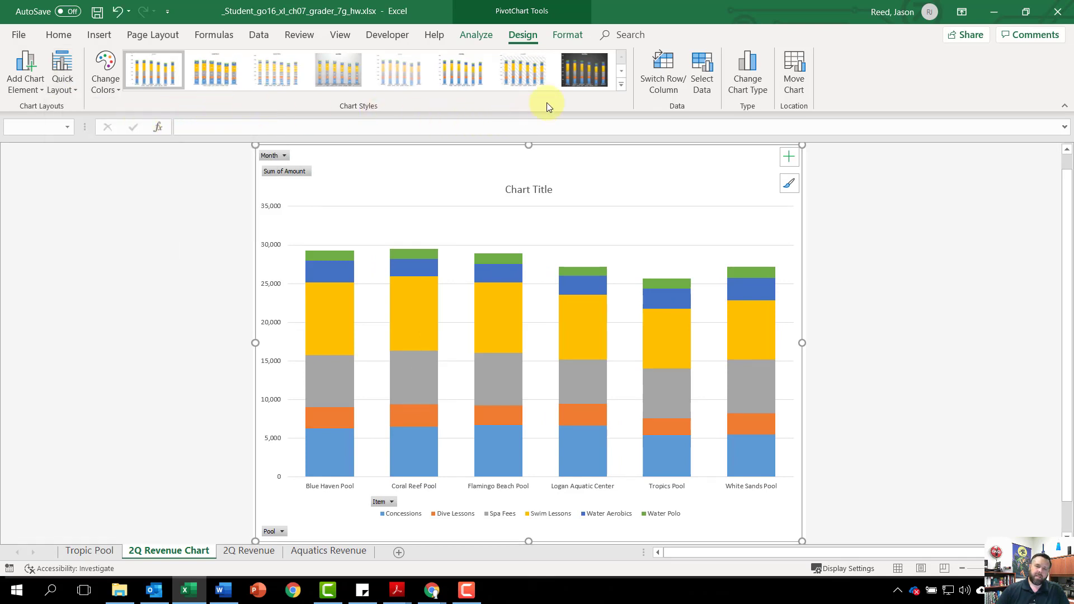
{"action": "left_click", "coordinate": [622, 85]}
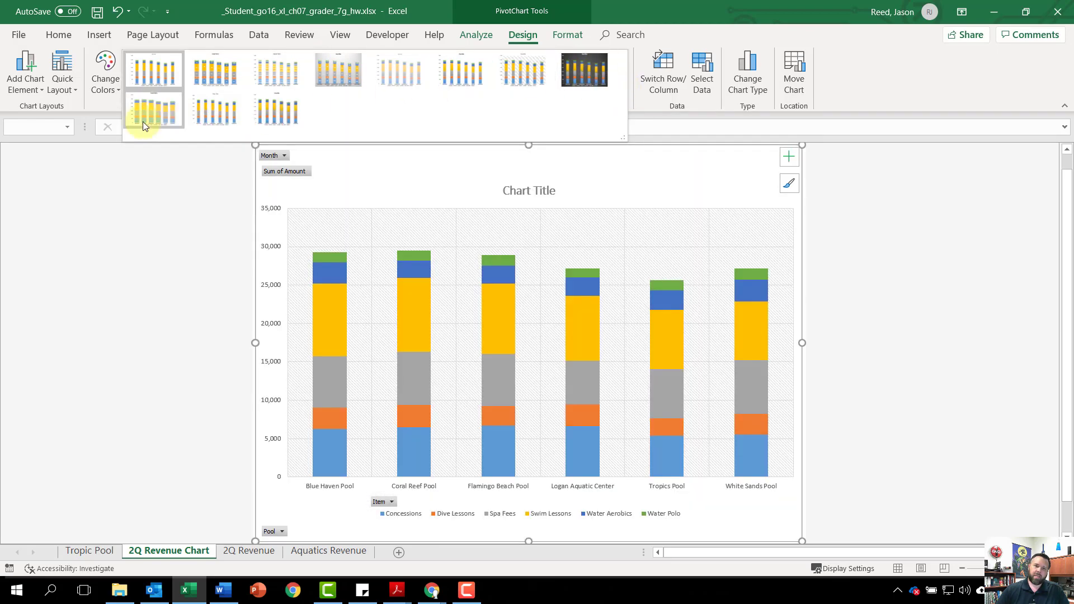
{"action": "left_click", "coordinate": [173, 110]}
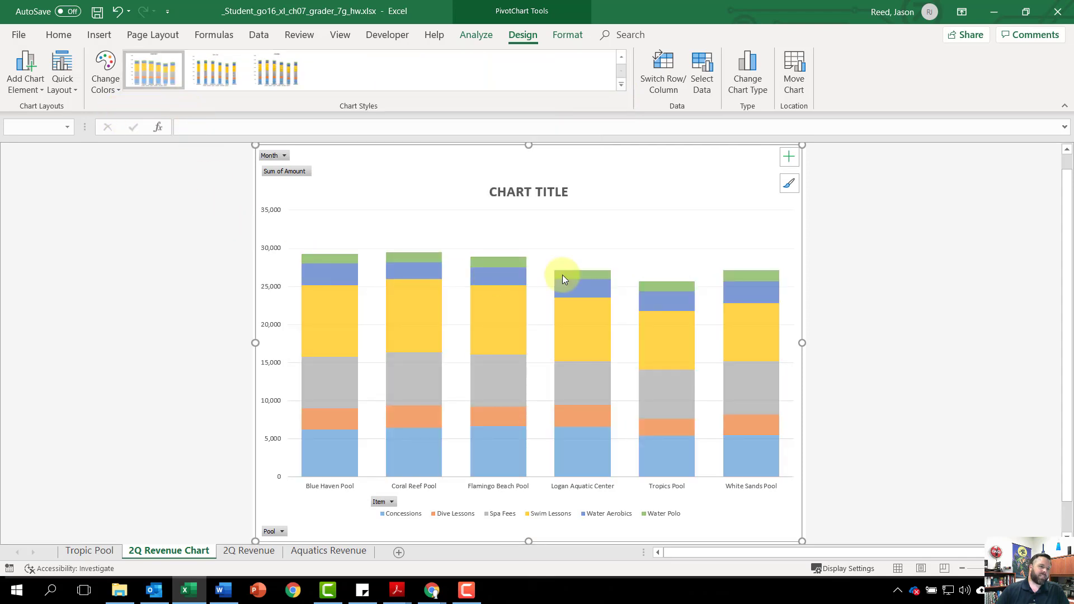
Add centered data labels to the PivotChart and hide all field buttons on it.
{"action": "left_click", "coordinate": [789, 158]}
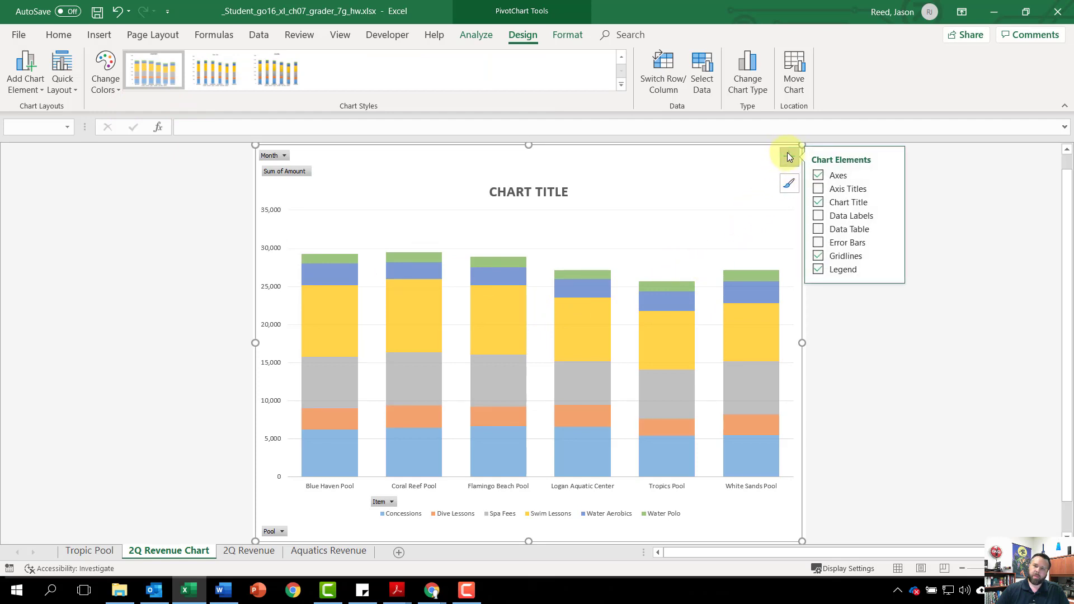
{"action": "left_click", "coordinate": [818, 217]}
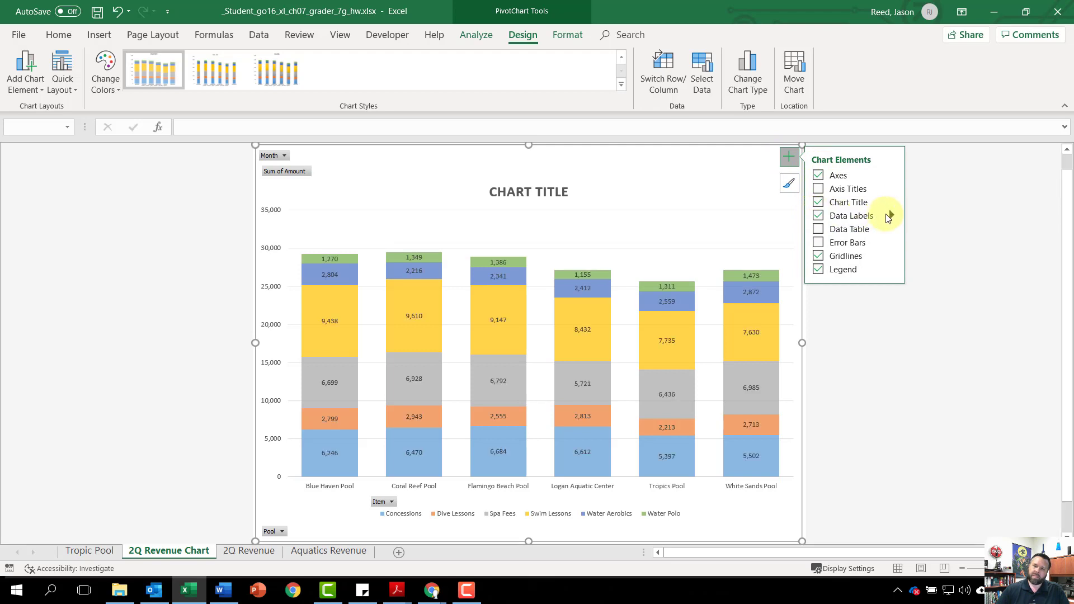
{"action": "mouse_move", "coordinate": [892, 217]}
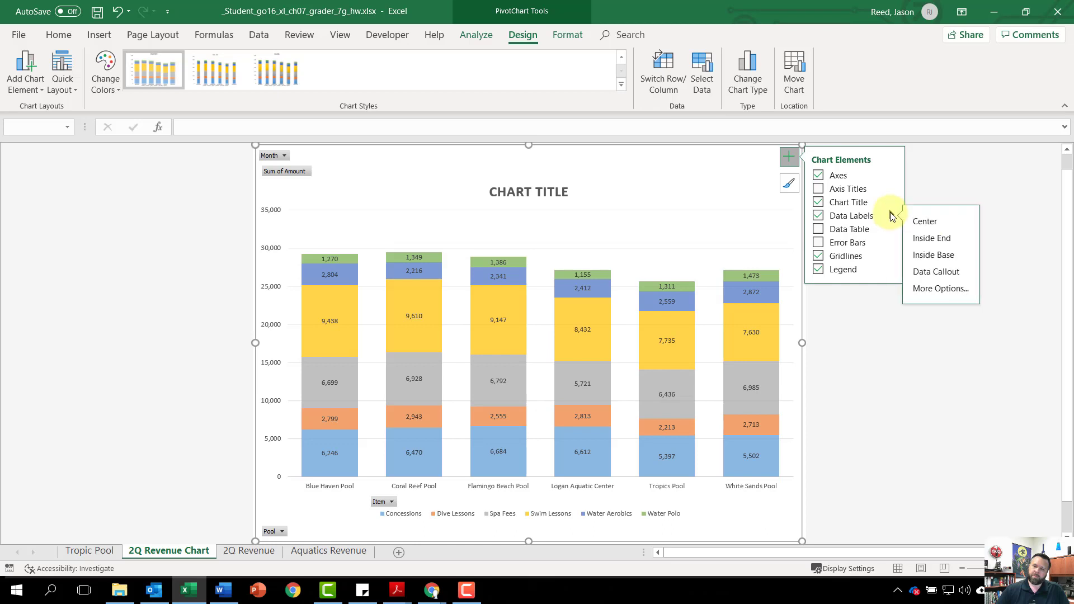
{"action": "left_click", "coordinate": [938, 290]}
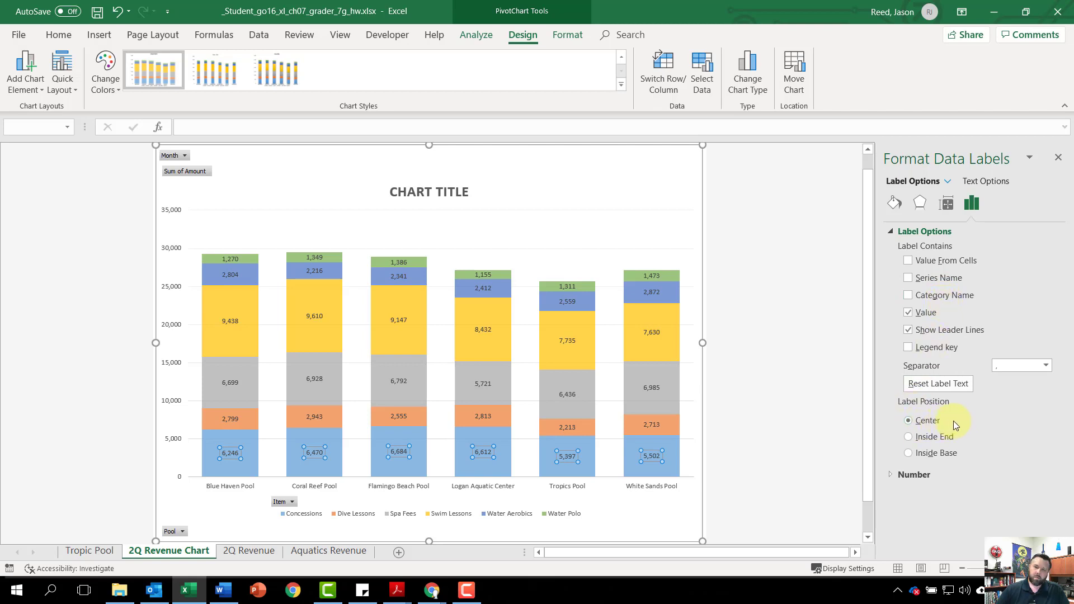
{"action": "left_click", "coordinate": [1055, 162]}
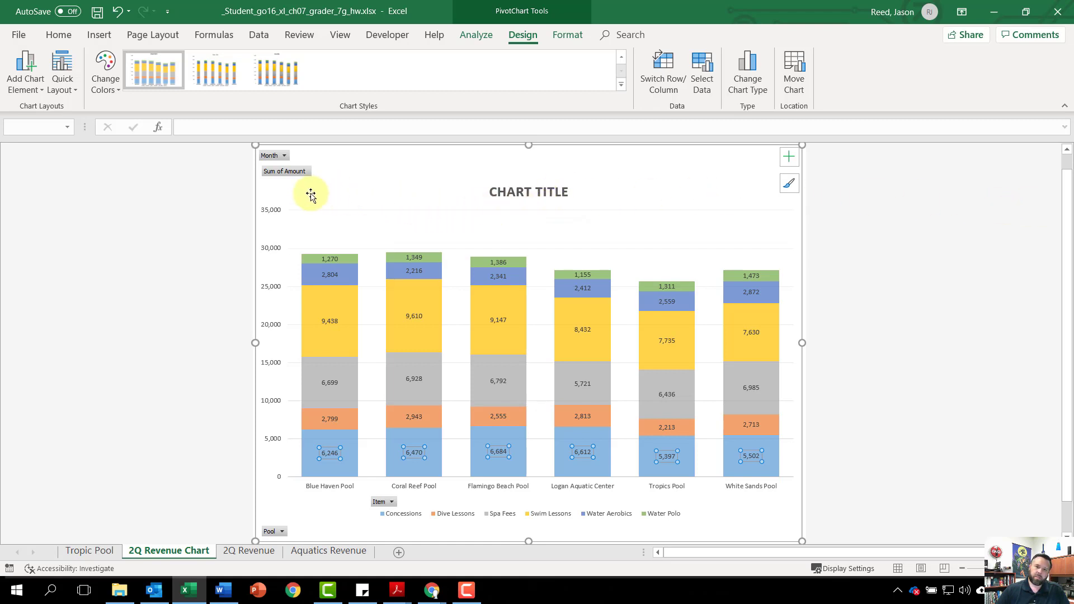
{"action": "right_click", "coordinate": [285, 176]}
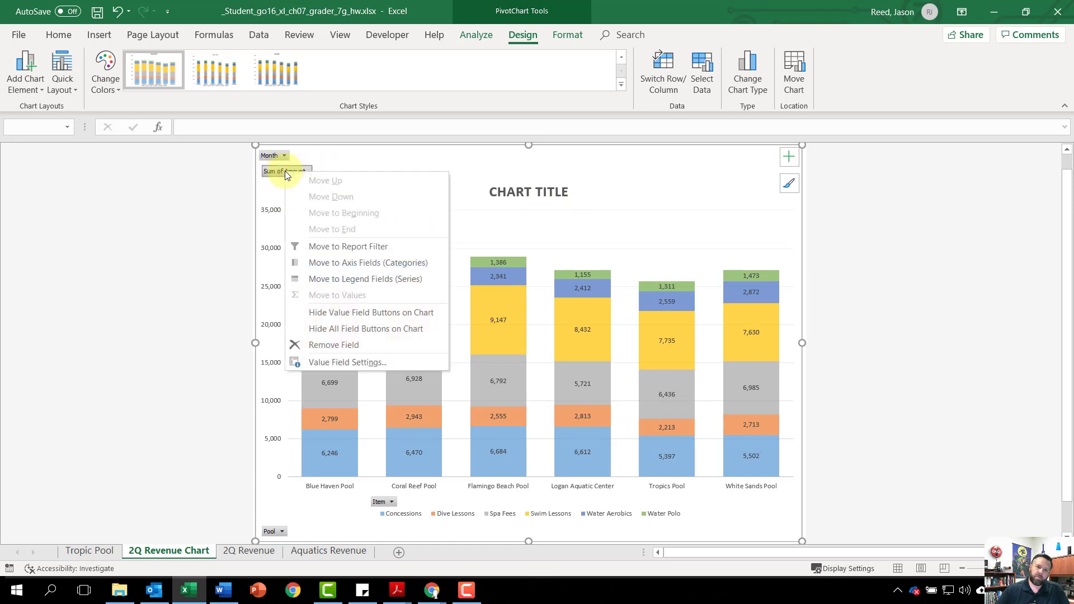
{"action": "left_click", "coordinate": [375, 332]}
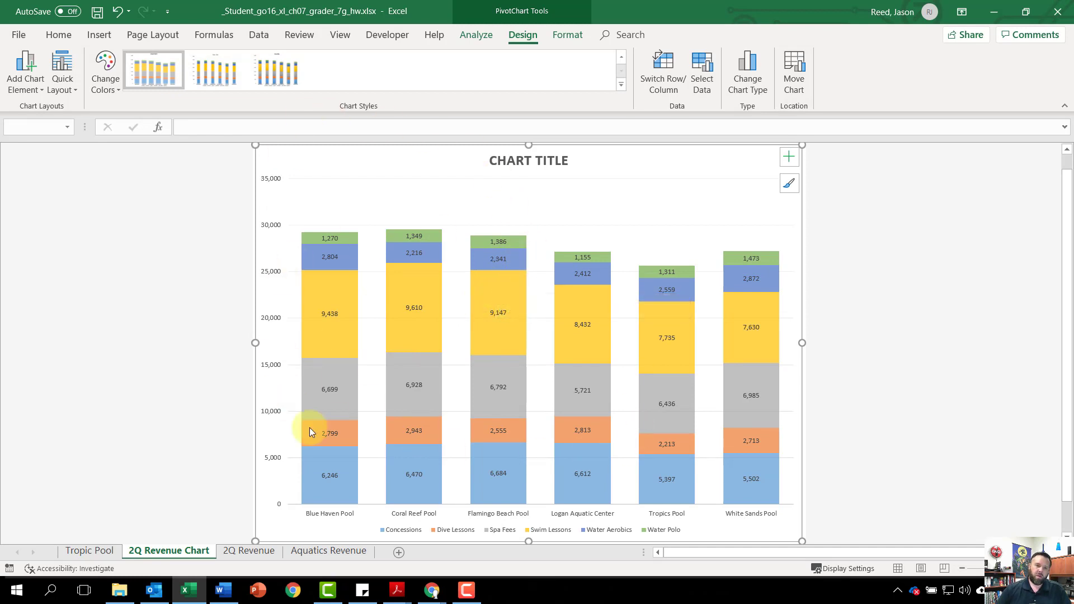
Replace the PivotChart's title with 2ND QUARTER AQUATICS PROGRAM REVENUE.
{"action": "mouse_move", "coordinate": [585, 336]}
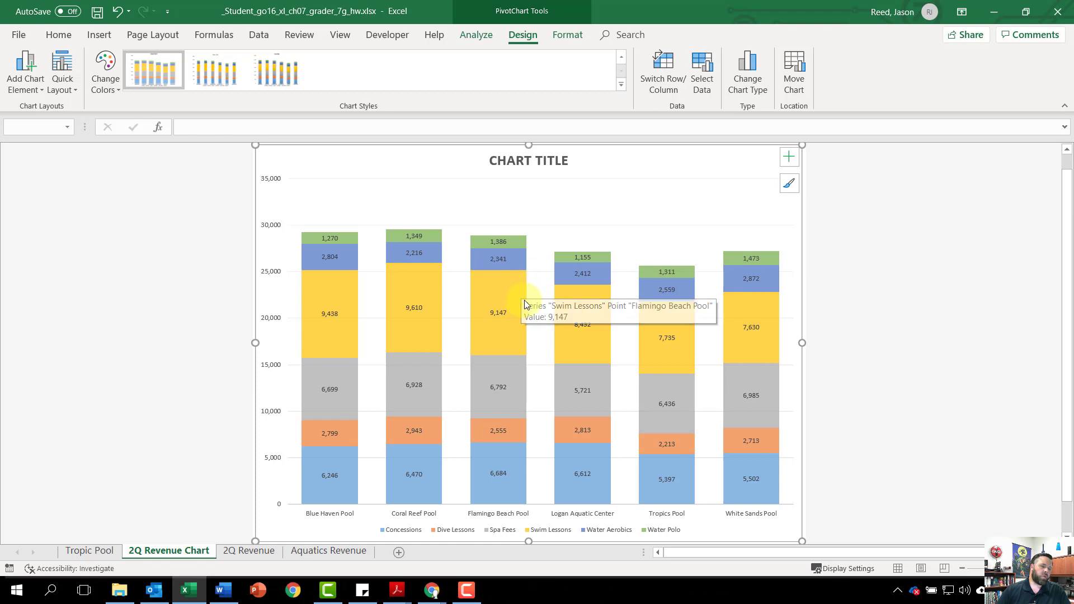
{"action": "mouse_move", "coordinate": [525, 301]}
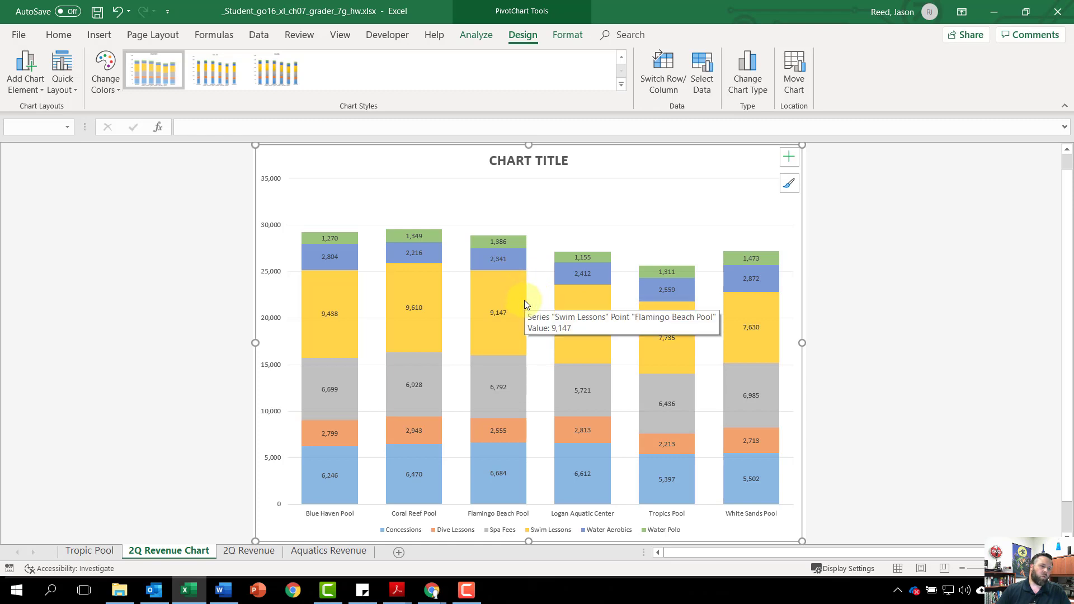
{"action": "left_click", "coordinate": [526, 161]}
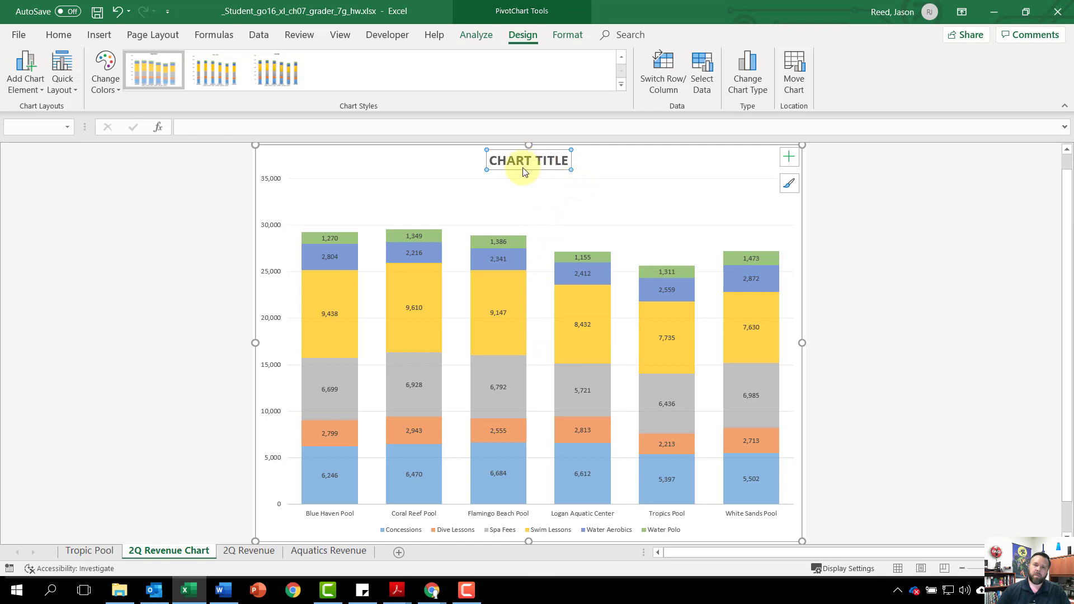
{"action": "left_click", "coordinate": [545, 162]}
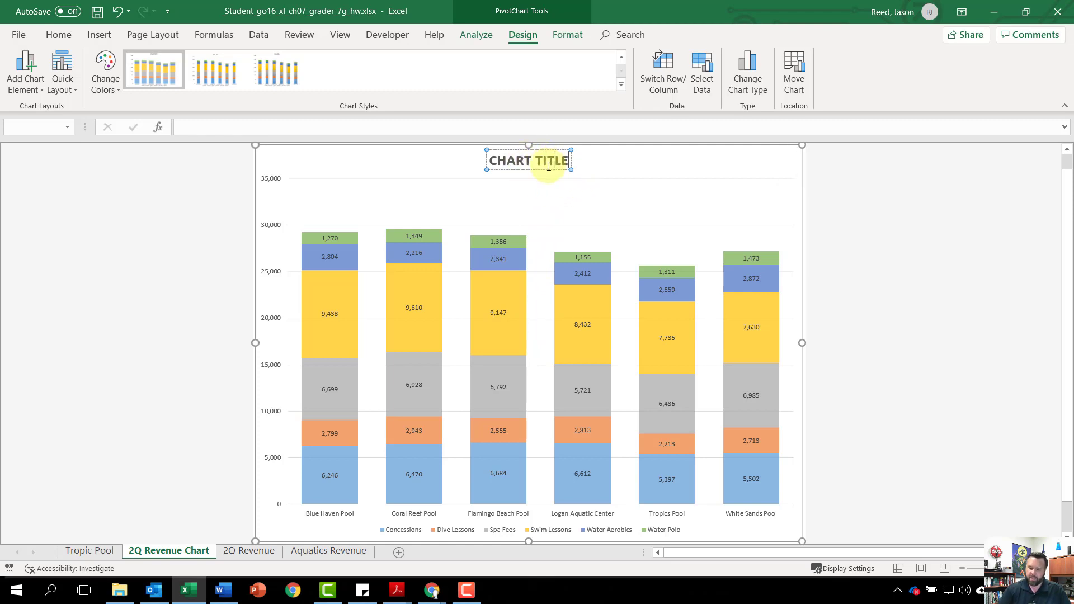
{"action": "key", "text": "BackSpace"}
{"action": "key", "text": "BackSpace"}
{"action": "key", "text": "BackSpace"}
{"action": "key", "text": "BackSpace"}
{"action": "key", "text": "BackSpace"}
{"action": "key", "text": "BackSpace"}
{"action": "key", "text": "BackSpace"}
{"action": "key", "text": "BackSpace"}
{"action": "key", "text": "BackSpace"}
{"action": "key", "text": "BackSpace"}
{"action": "key", "text": "BackSpace"}
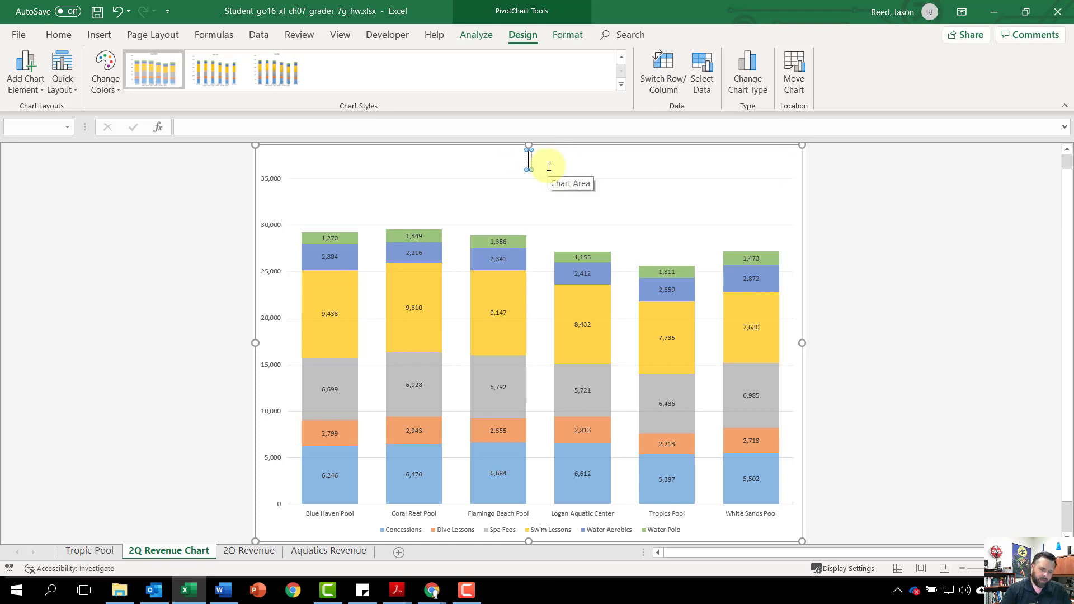
{"action": "type", "text": "2ND"}
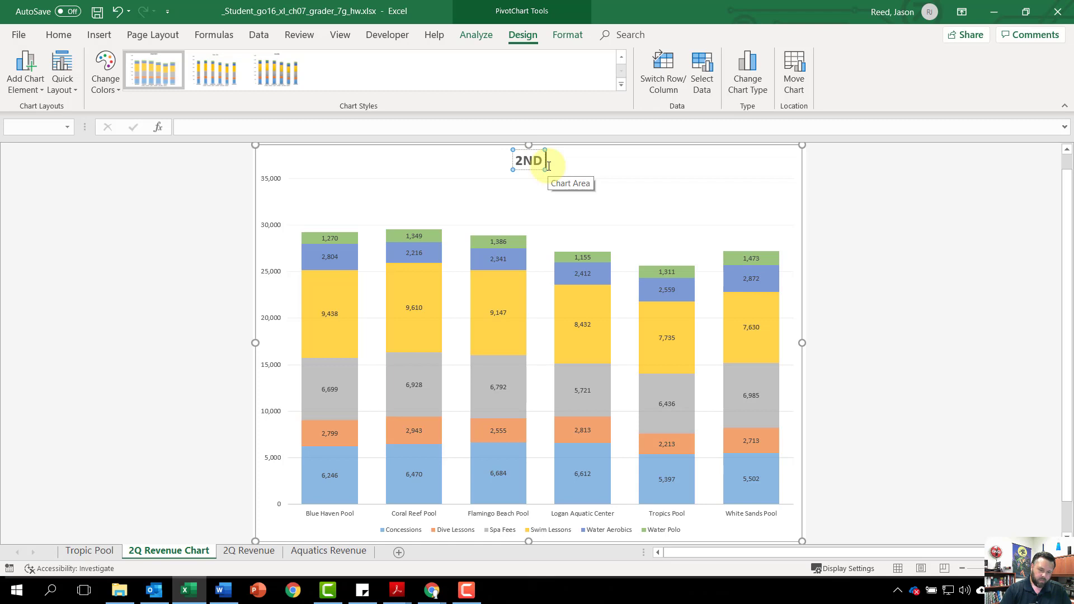
{"action": "type", "text": " QUARTER"}
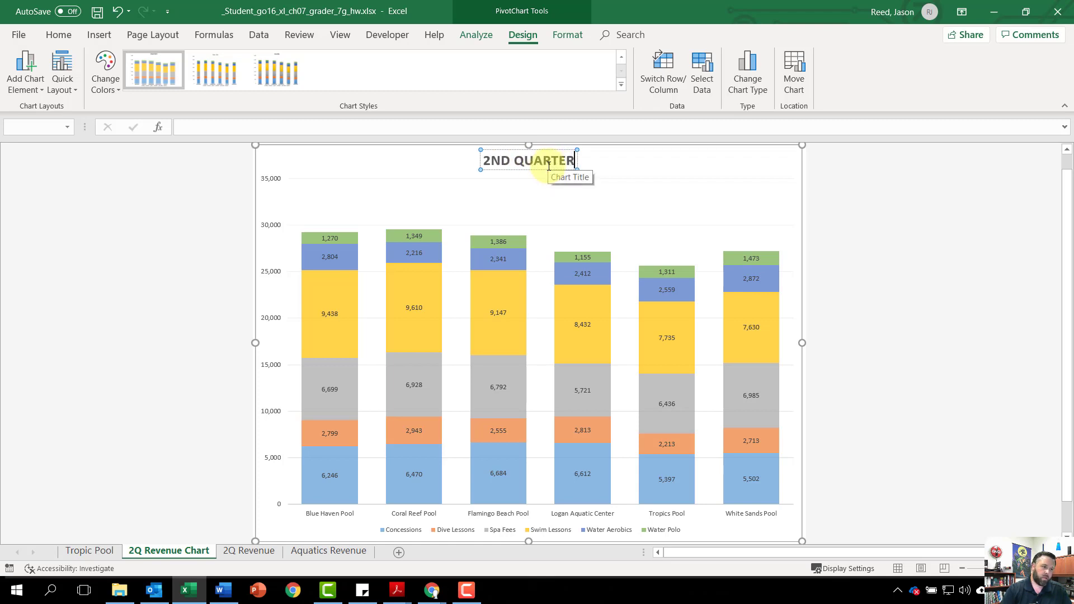
{"action": "type", "text": " AQUATIC"}
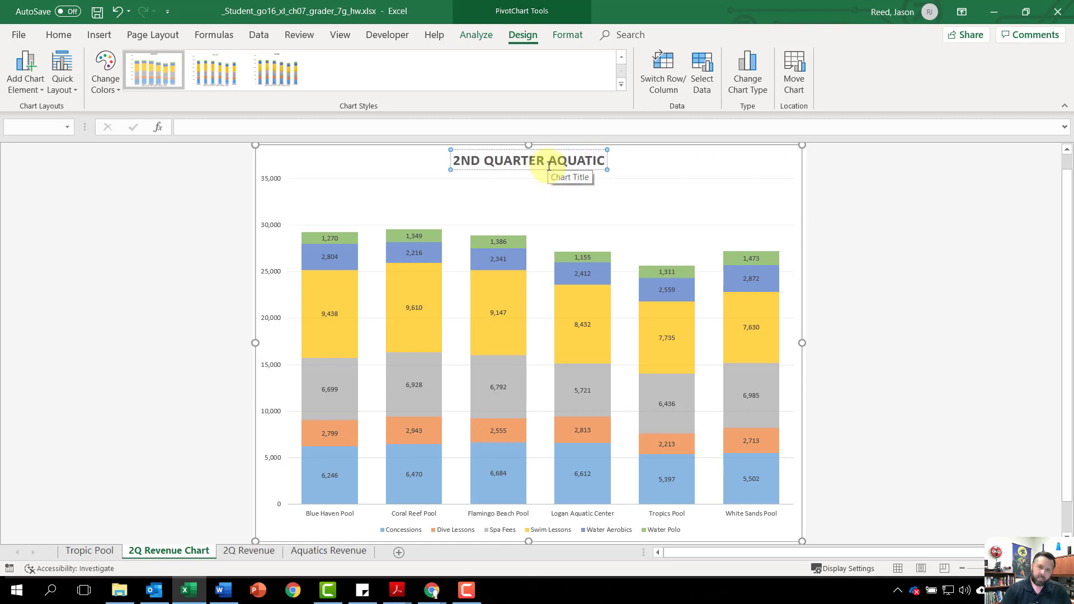
{"action": "type", "text": "S PROGRAM"}
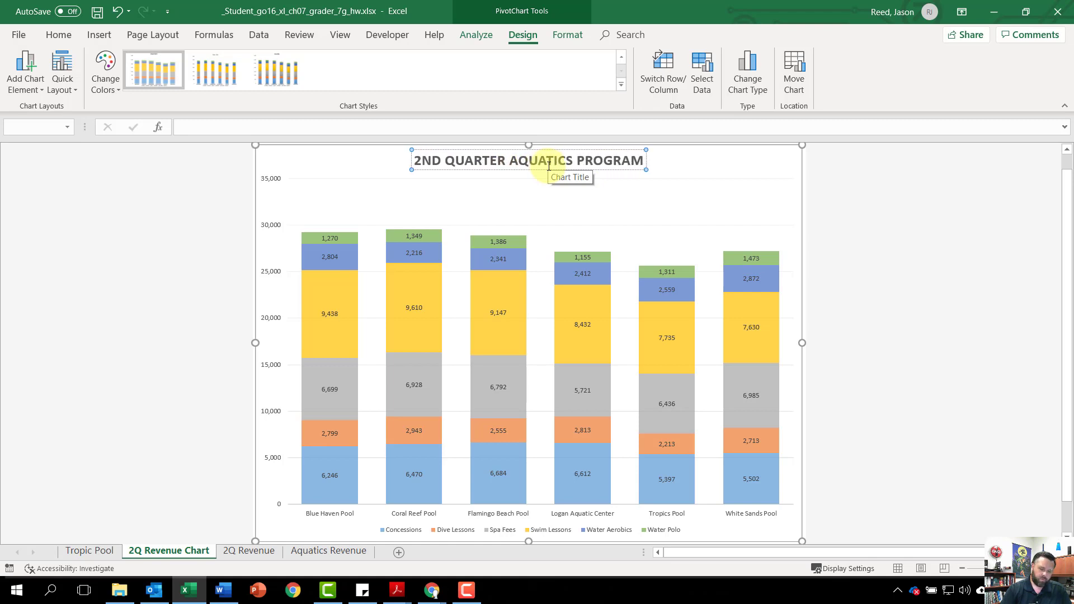
{"action": "type", "text": " REVENUE"}
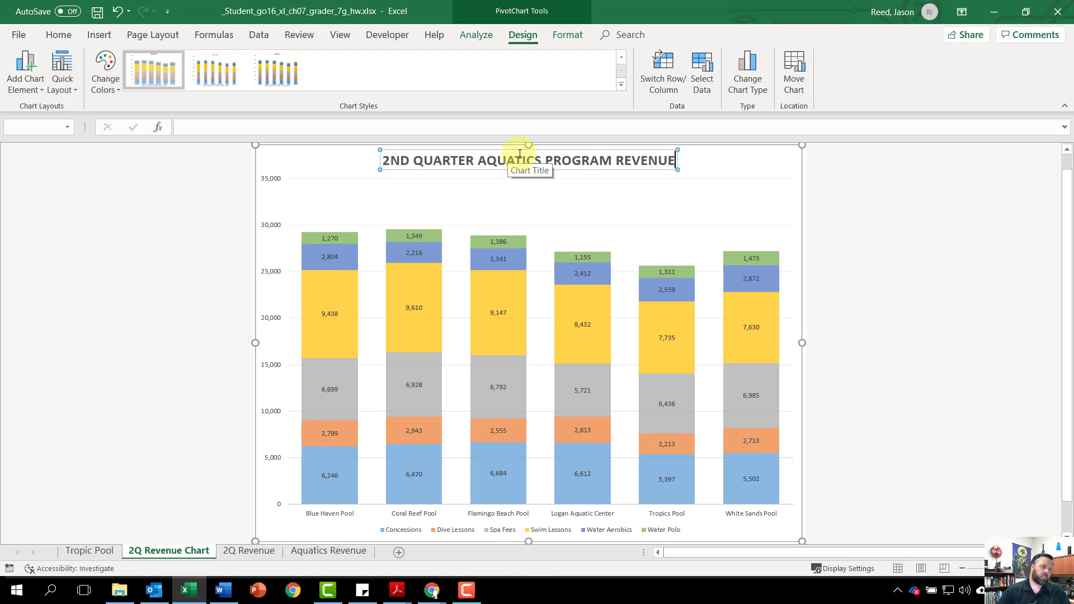
{"action": "left_click", "coordinate": [757, 163]}
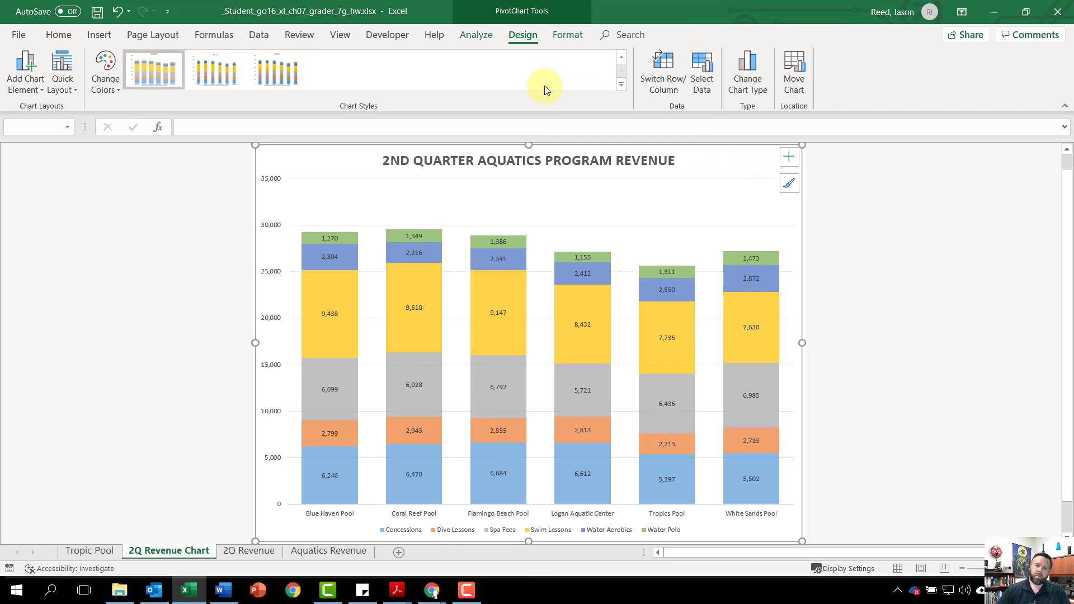
Add a custom footer with the file name in the left section to the 2Q Revenue Chart sheet.
{"action": "left_click", "coordinate": [159, 34]}
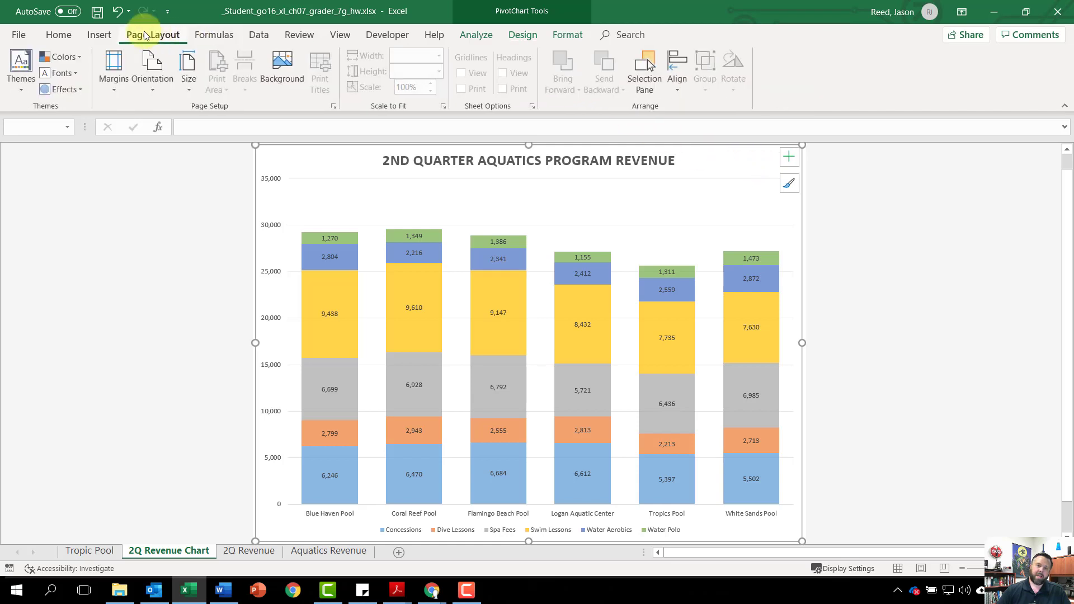
{"action": "left_click", "coordinate": [333, 106]}
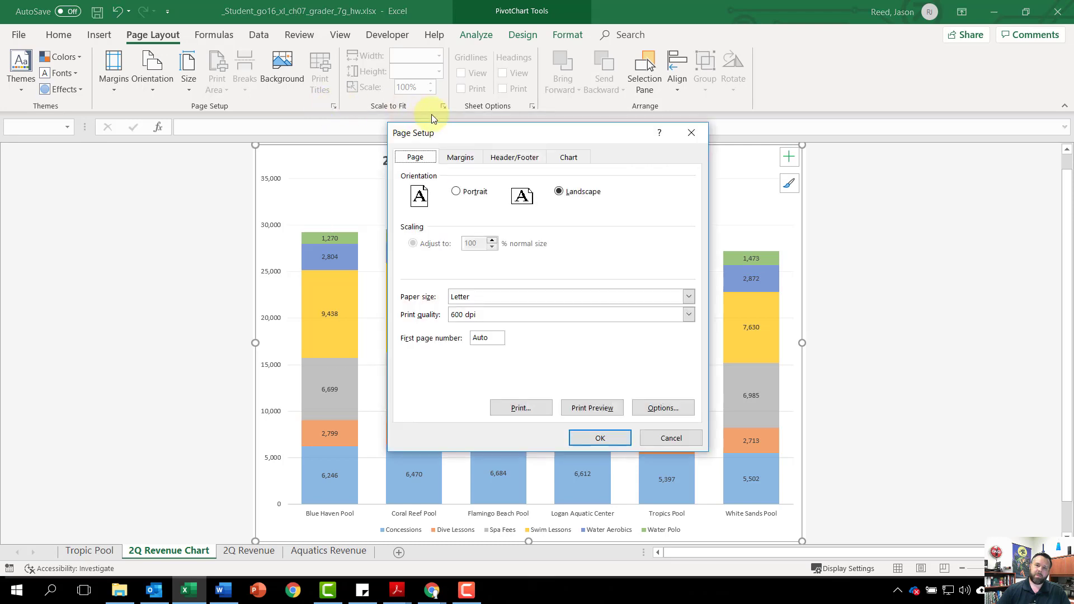
{"action": "left_click", "coordinate": [514, 157]}
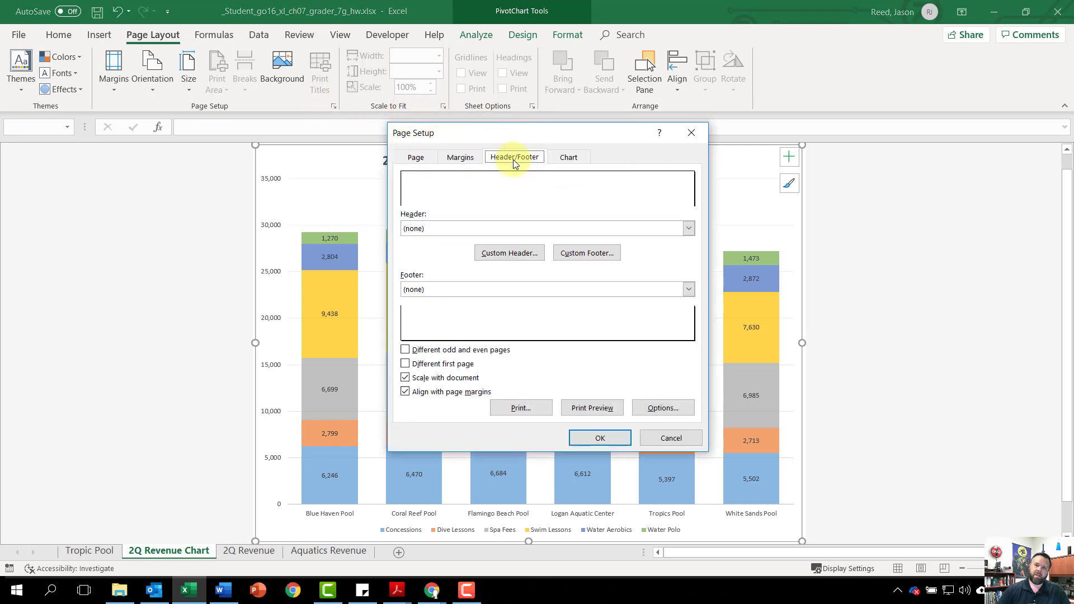
{"action": "left_click", "coordinate": [593, 256]}
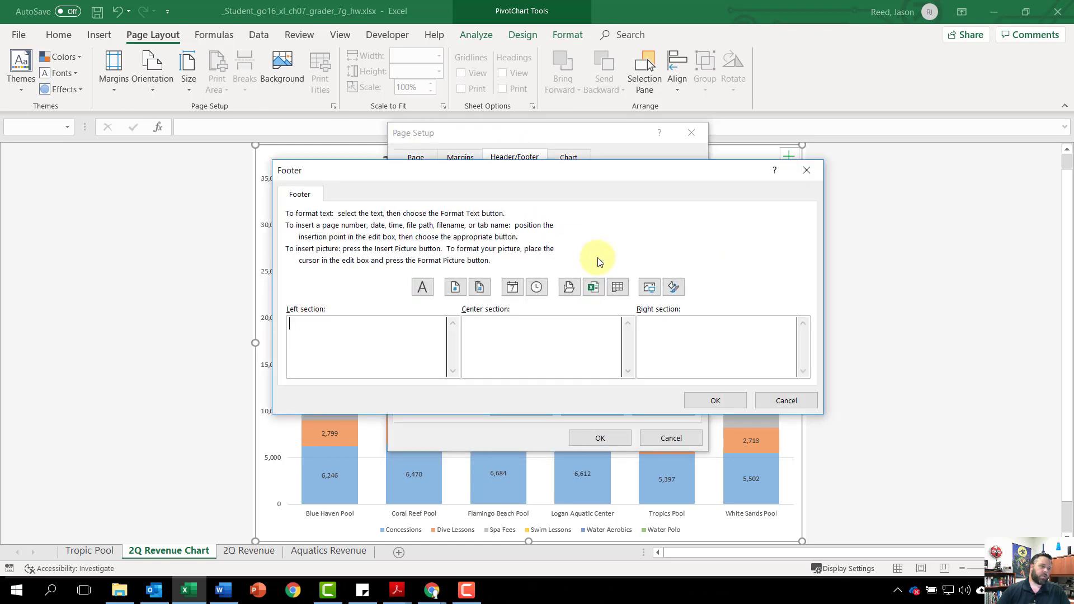
{"action": "left_click", "coordinate": [593, 287]}
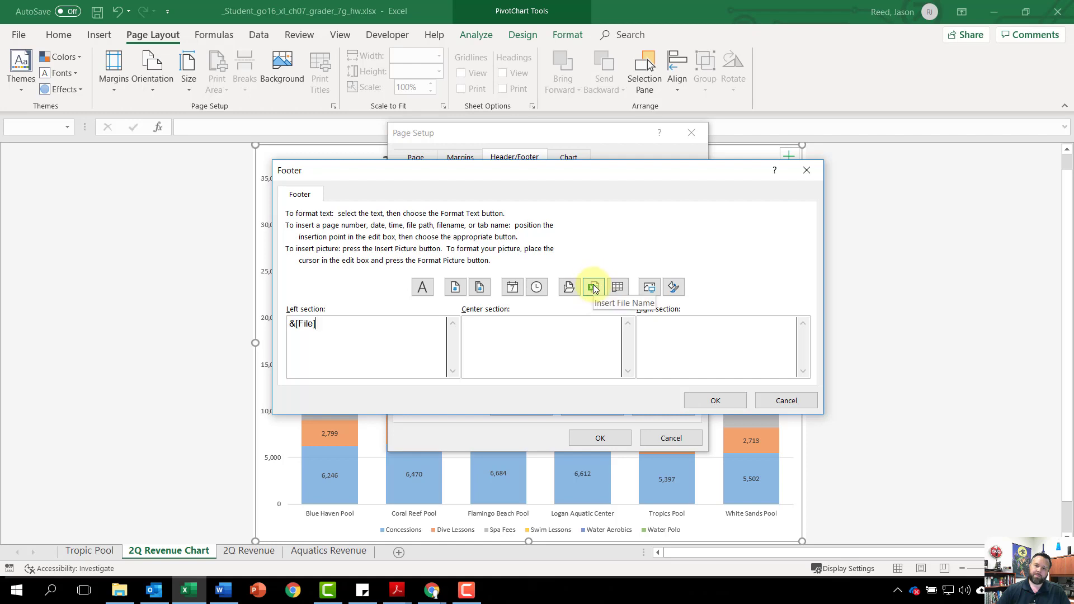
{"action": "left_click", "coordinate": [734, 400]}
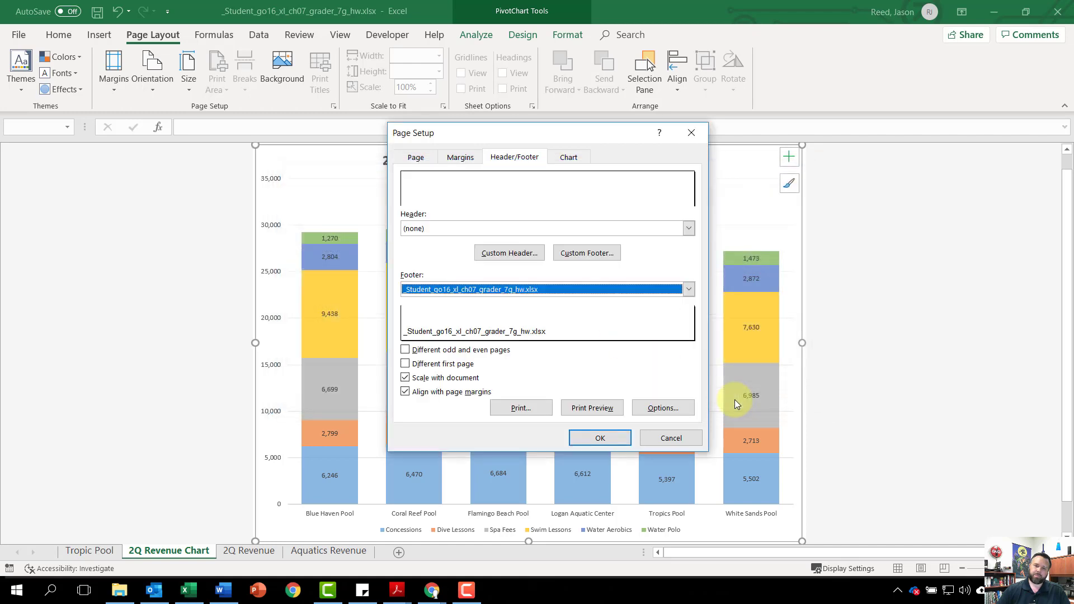
{"action": "left_click", "coordinate": [612, 444]}
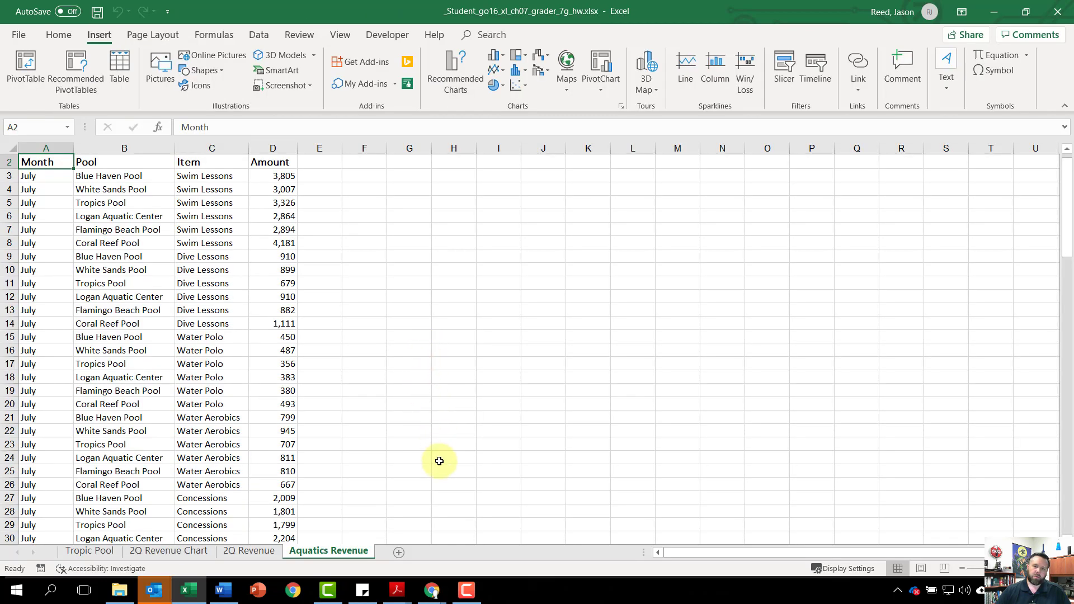
Add a worksheet after Aquatics Revenue and start a PivotTable in its cell A1 using an external data source added to the Data Model.
{"action": "left_click", "coordinate": [398, 553]}
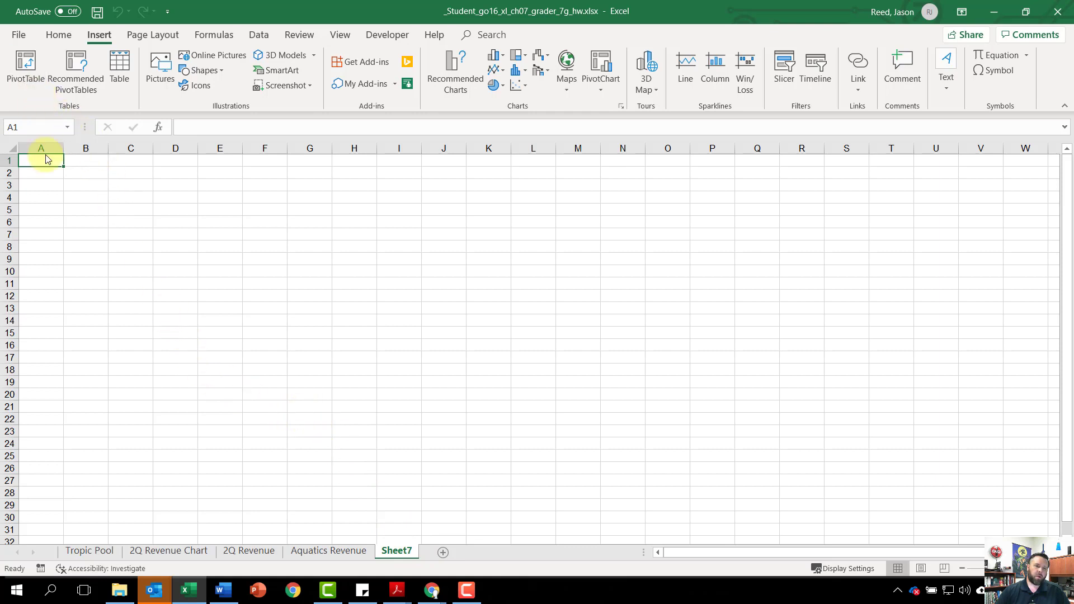
{"action": "left_click", "coordinate": [24, 76]}
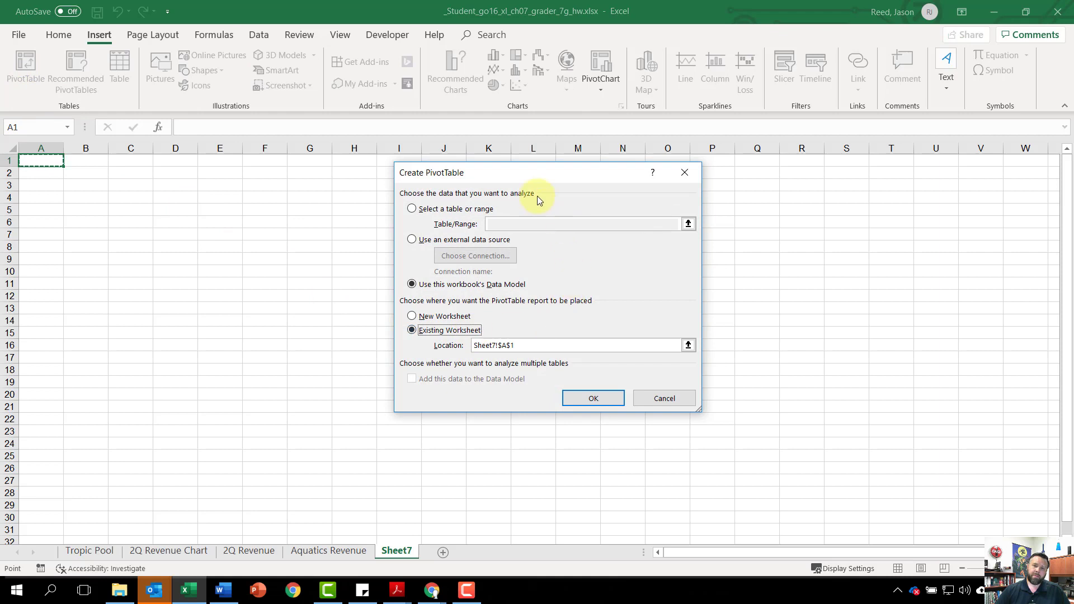
{"action": "left_click", "coordinate": [421, 241]}
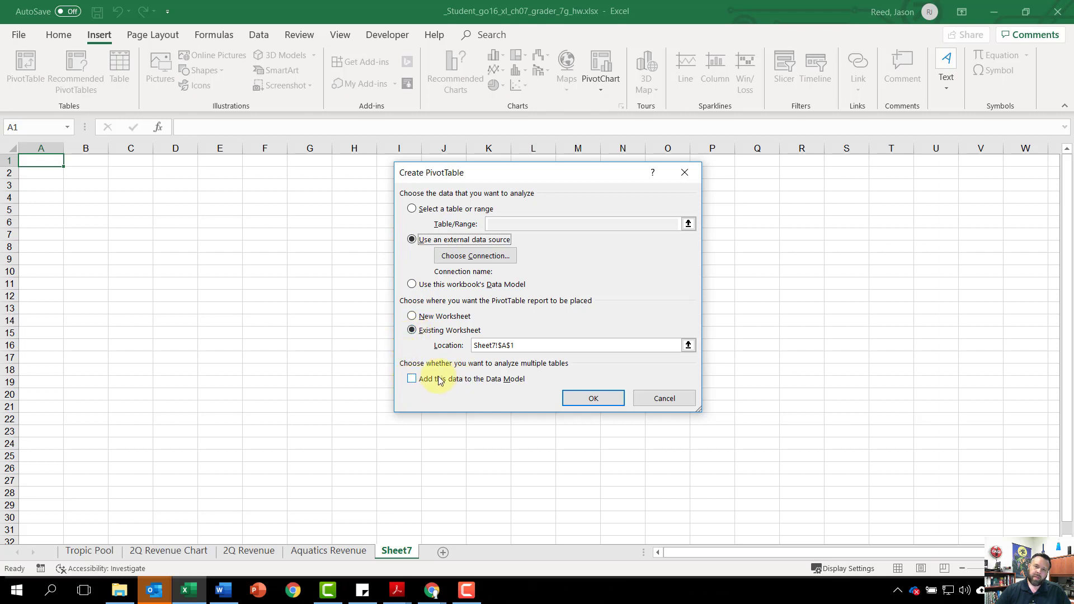
{"action": "left_click", "coordinate": [414, 380]}
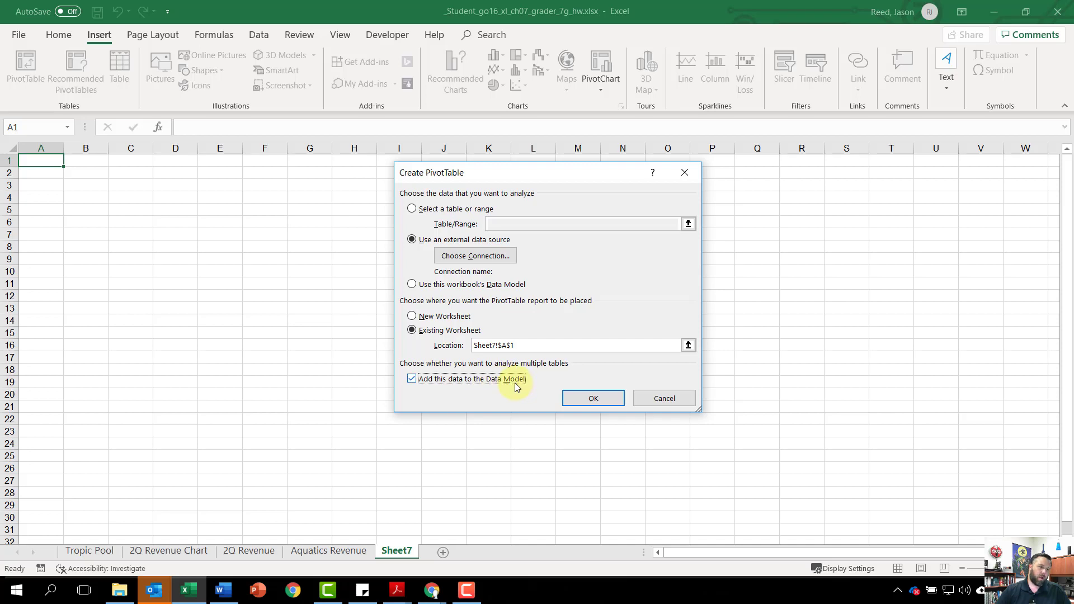
Choose the Access database e07G_Pool_Supplies.accdb from the Downloads folder as the PivotTable's external connection.
{"action": "left_click", "coordinate": [469, 258]}
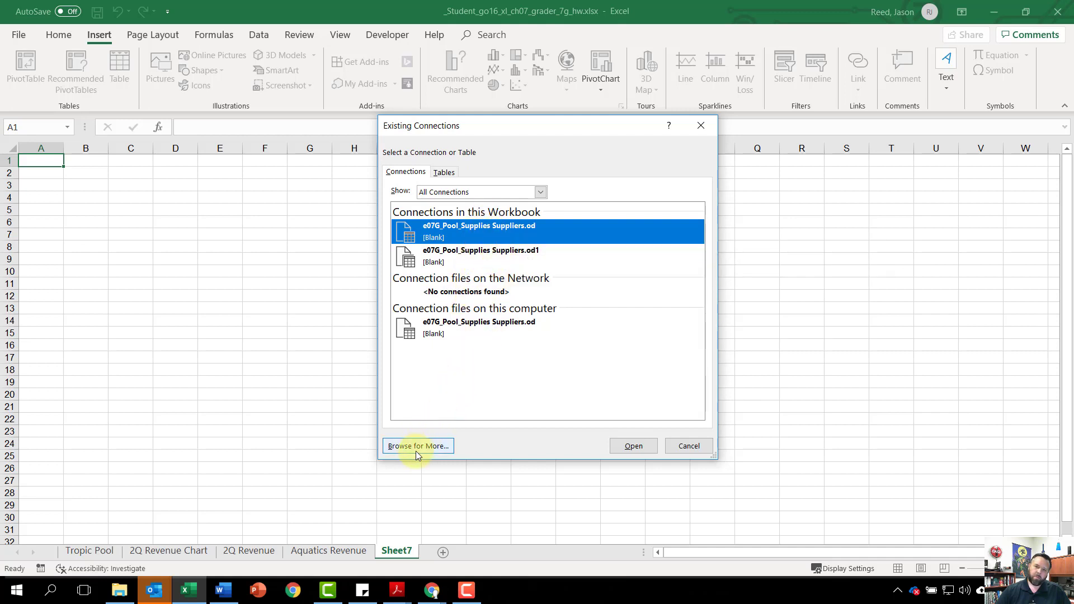
{"action": "left_click", "coordinate": [432, 446]}
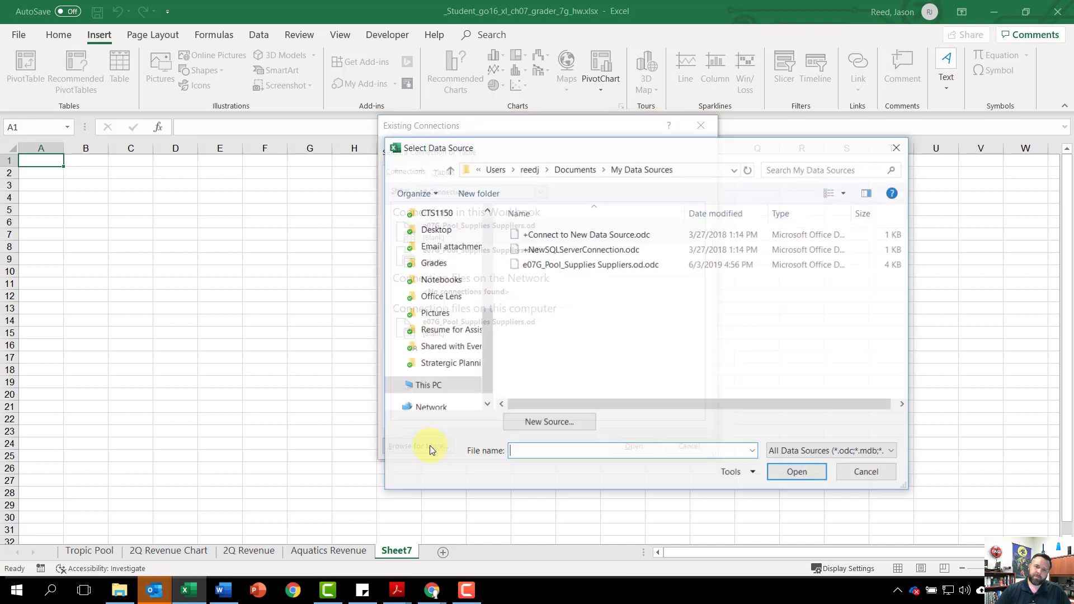
{"action": "left_click_drag", "start_coordinate": [484, 363], "coordinate": [496, 246]}
{"action": "left_click", "coordinate": [441, 243]}
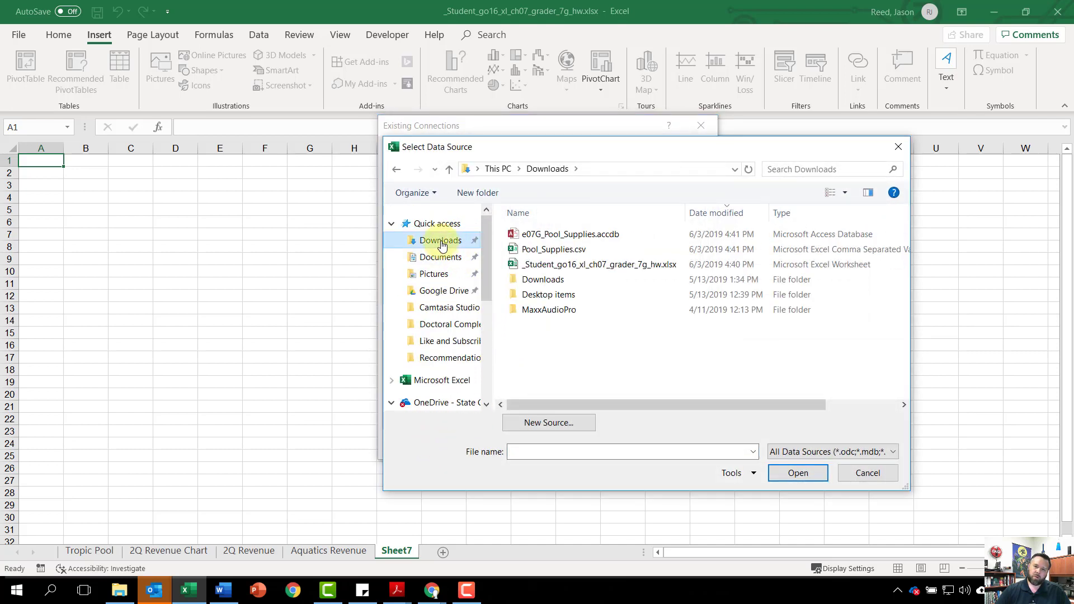
{"action": "left_click", "coordinate": [574, 235]}
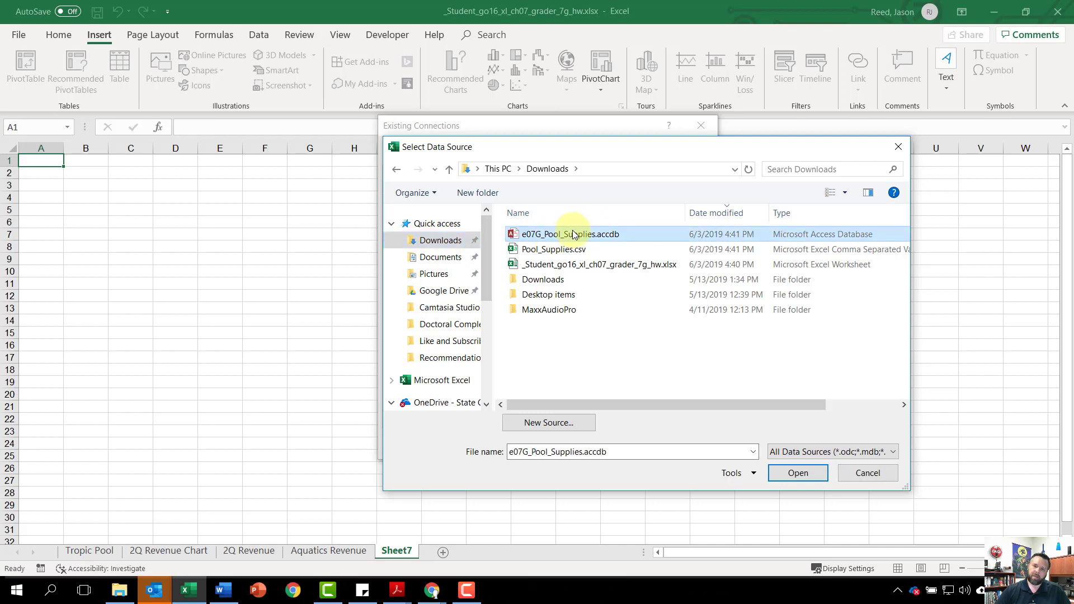
{"action": "left_click", "coordinate": [789, 476]}
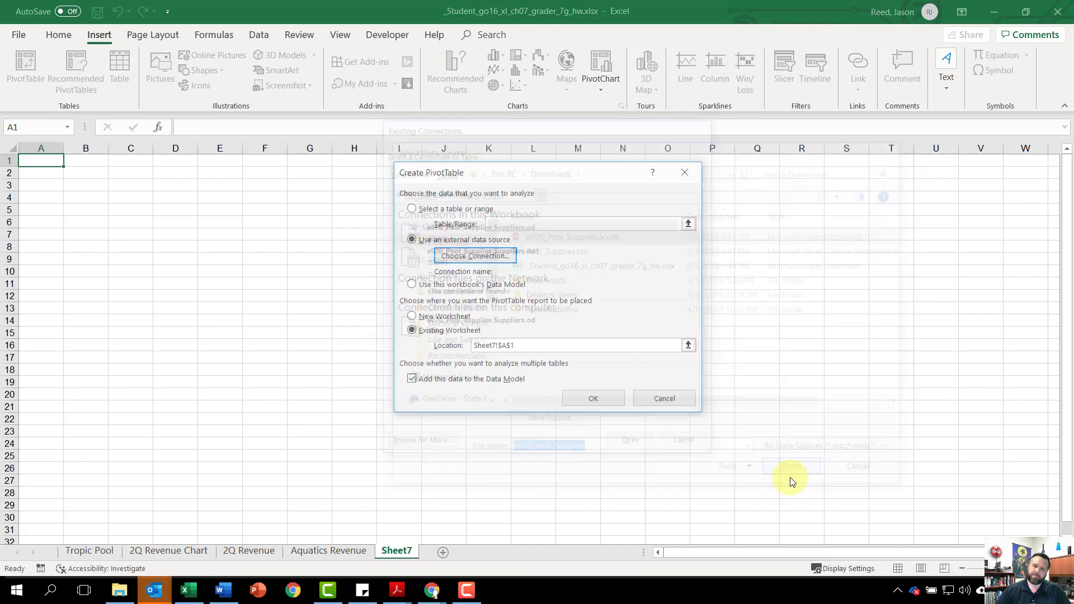
Enable multiple table selection, include both Suppliers and Supply Order Summary, and create the PivotTable on the existing worksheet.
{"action": "left_click_drag", "start_coordinate": [863, 391], "coordinate": [525, 225]}
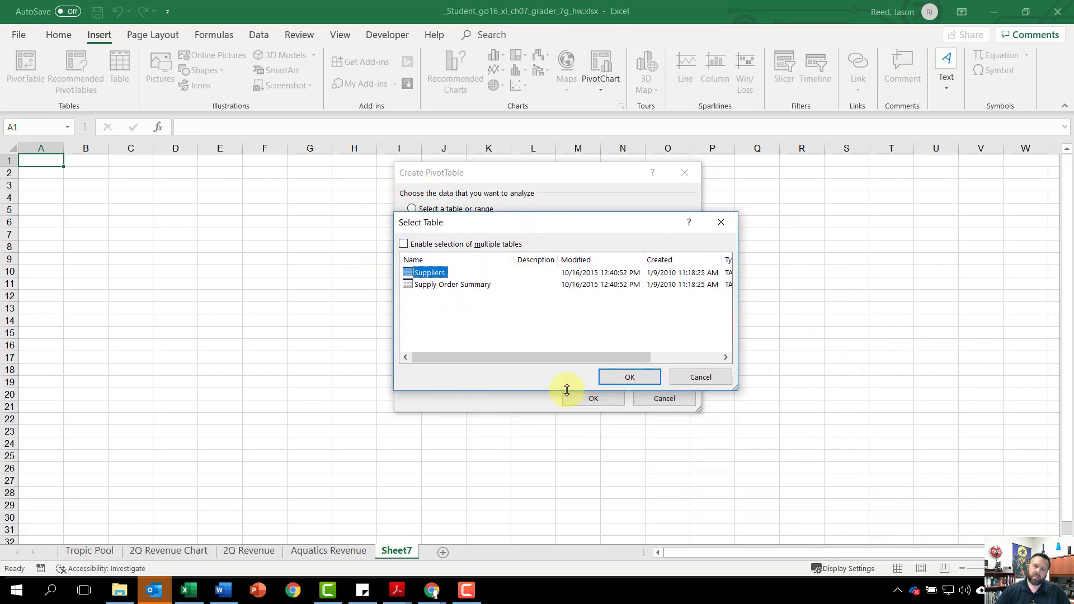
{"action": "left_click", "coordinate": [403, 245]}
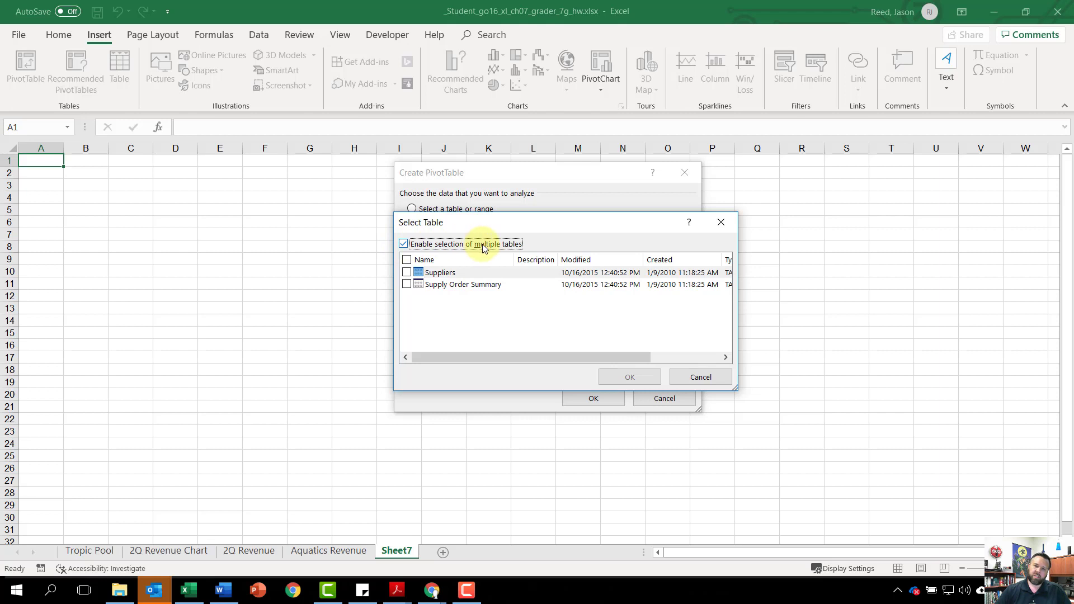
{"action": "left_click", "coordinate": [407, 261]}
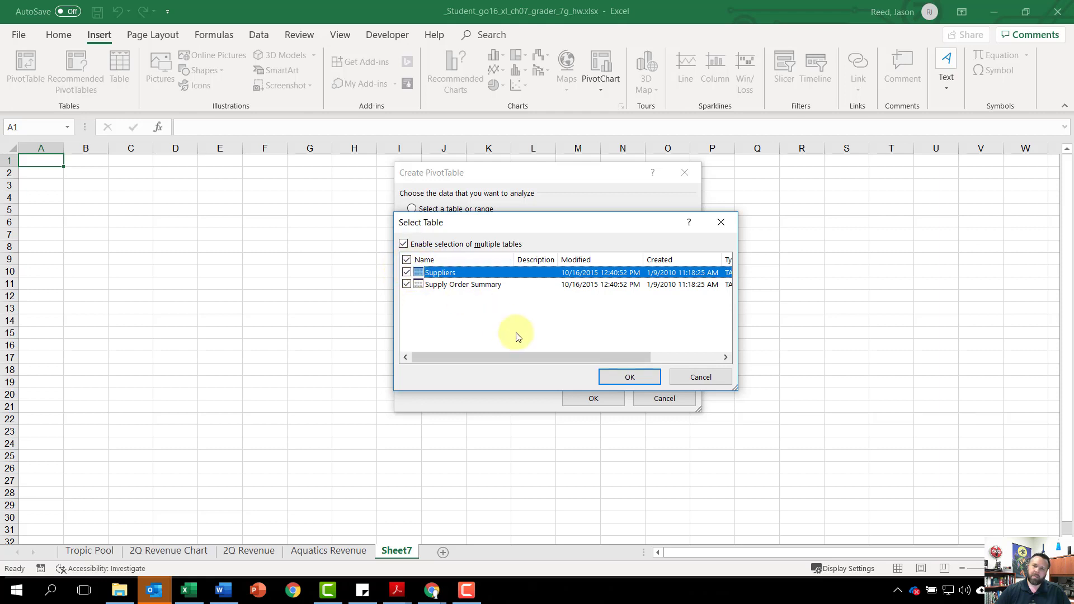
{"action": "left_click", "coordinate": [629, 377]}
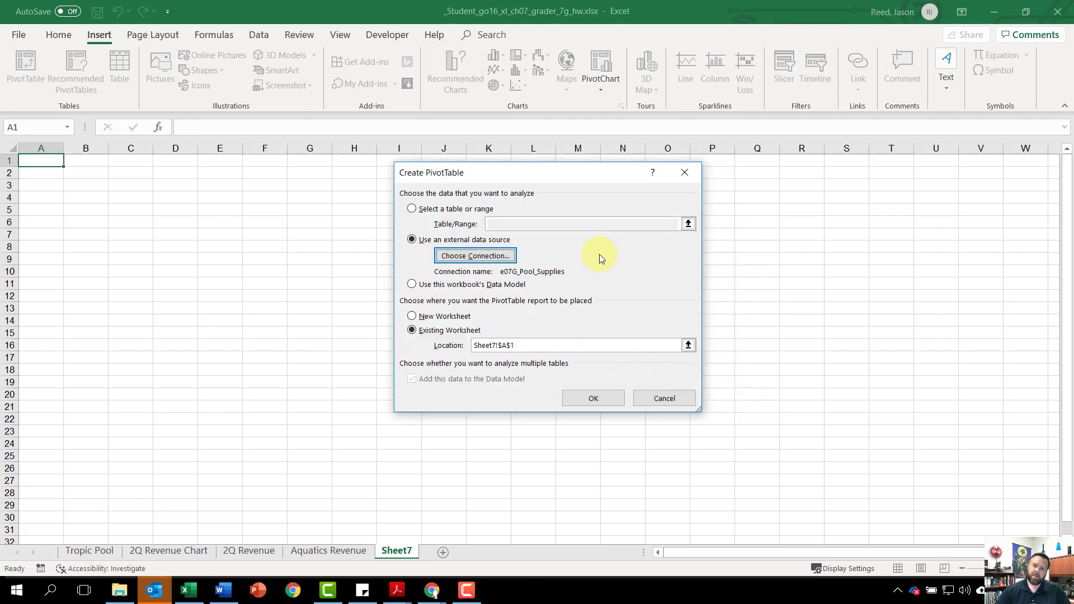
{"action": "left_click", "coordinate": [595, 398]}
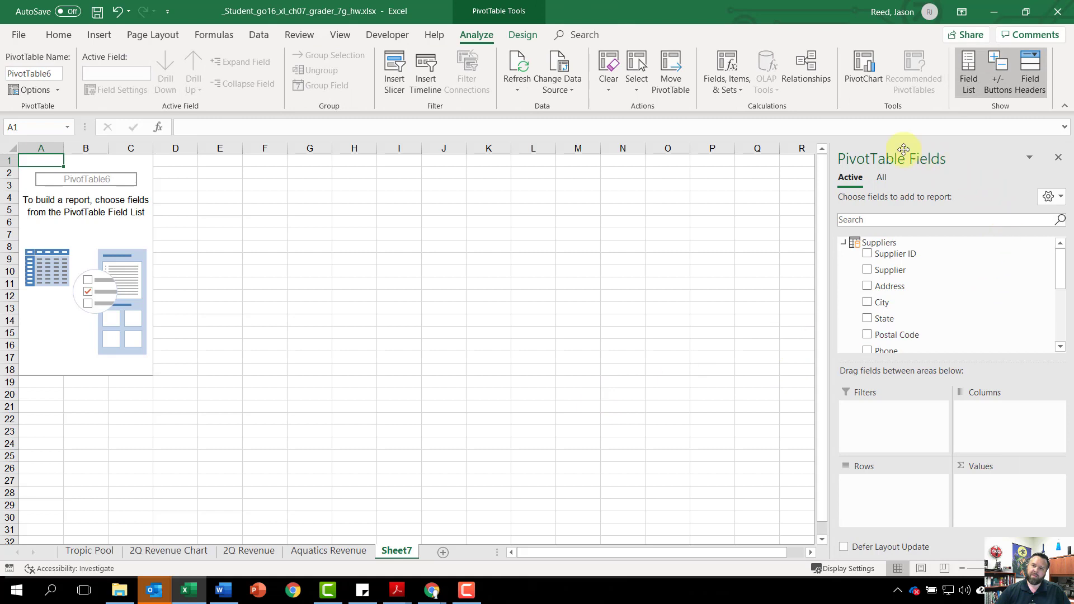
{"action": "scroll", "coordinate": [918, 300], "scroll_direction": "down", "scroll_amount": 2}
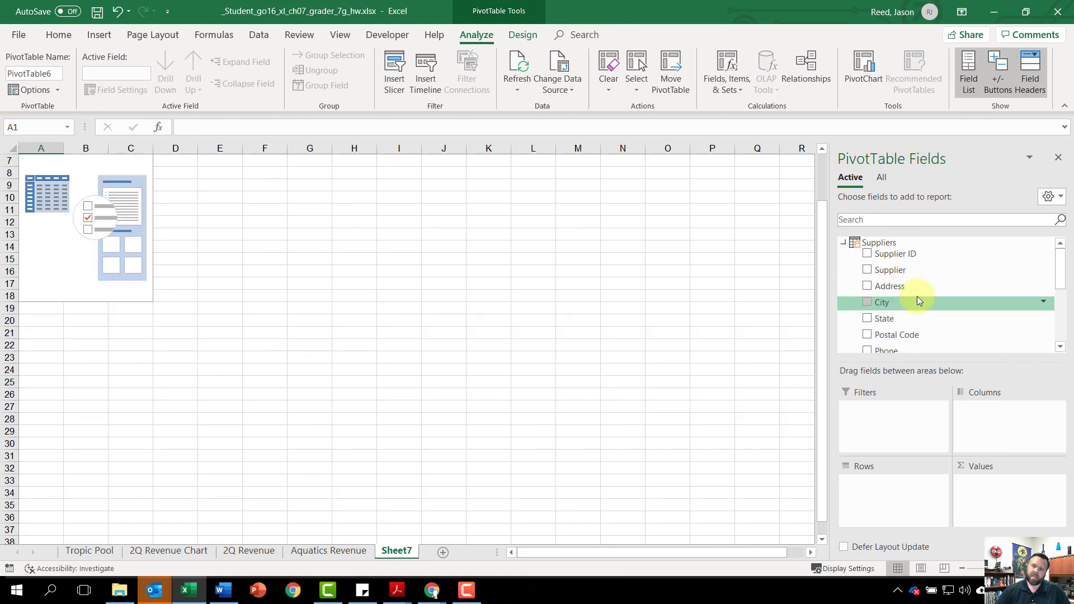
{"action": "scroll", "coordinate": [915, 293], "scroll_direction": "up", "scroll_amount": 2}
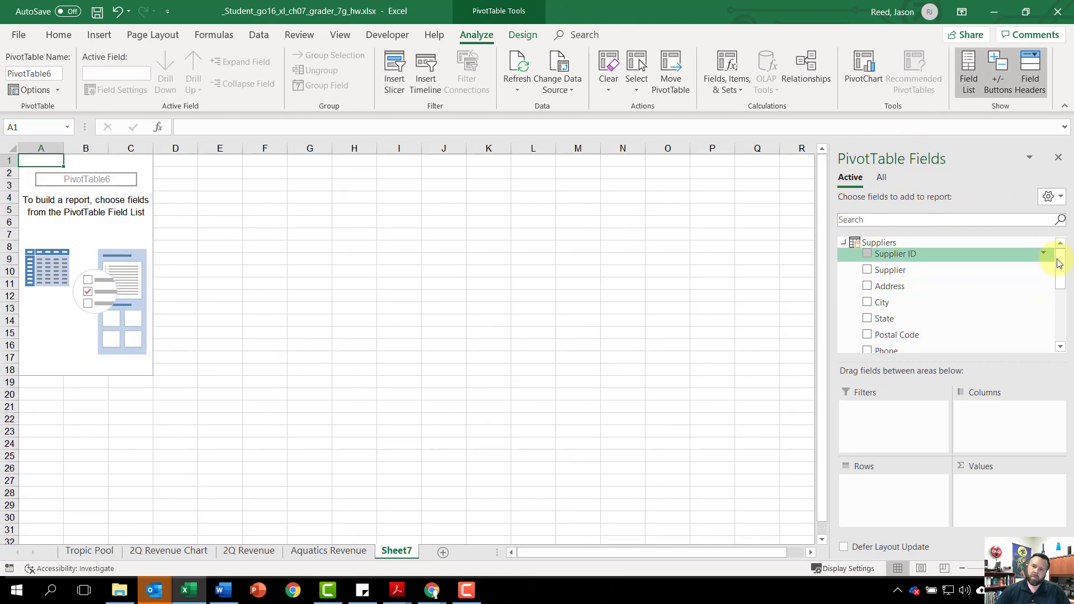
{"action": "mouse_move", "coordinate": [1058, 263]}
{"action": "left_mouse_down"}
{"action": "mouse_move", "coordinate": [1055, 319]}
{"action": "mouse_move", "coordinate": [1054, 256]}
{"action": "left_mouse_up"}
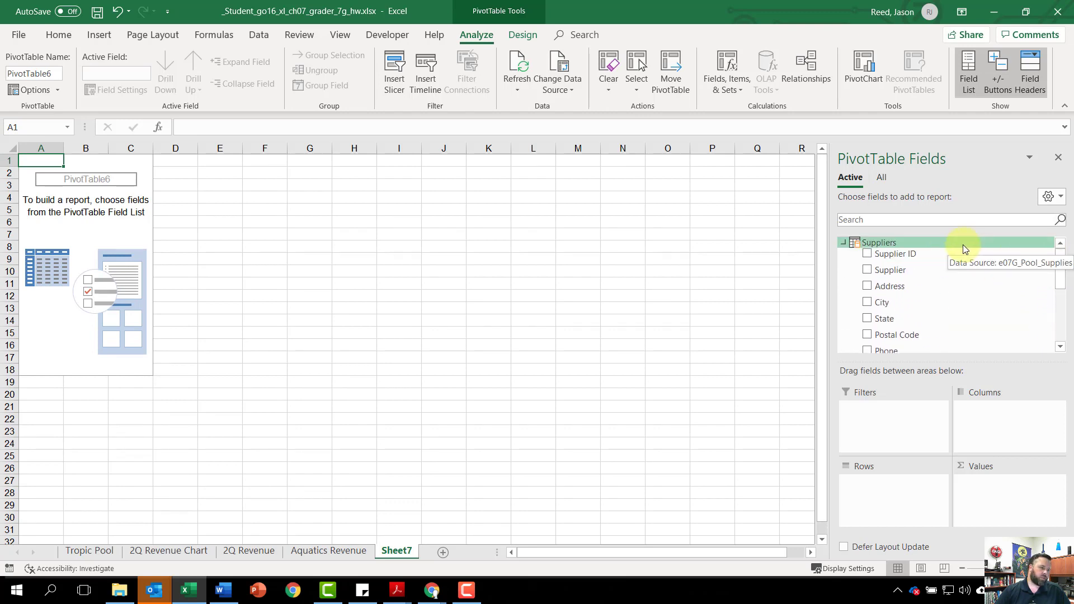
Lay out the PivotTable with Supplier in columns, Item from Supply Order Summary in rows, and Quantity as the summed values.
{"action": "key", "text": "alt+Tab"}
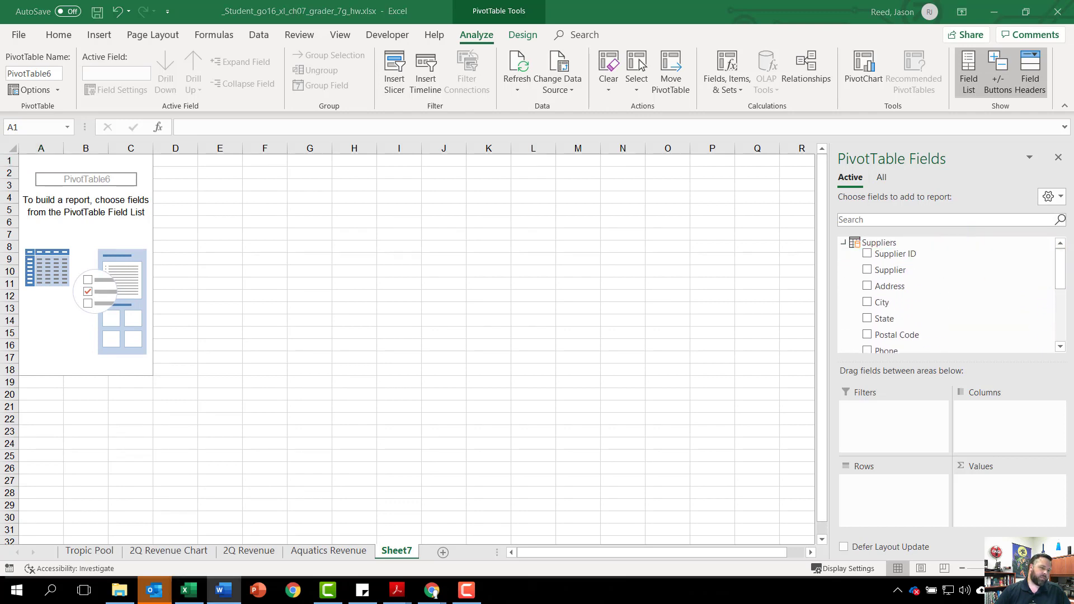
{"action": "left_click", "coordinate": [884, 272]}
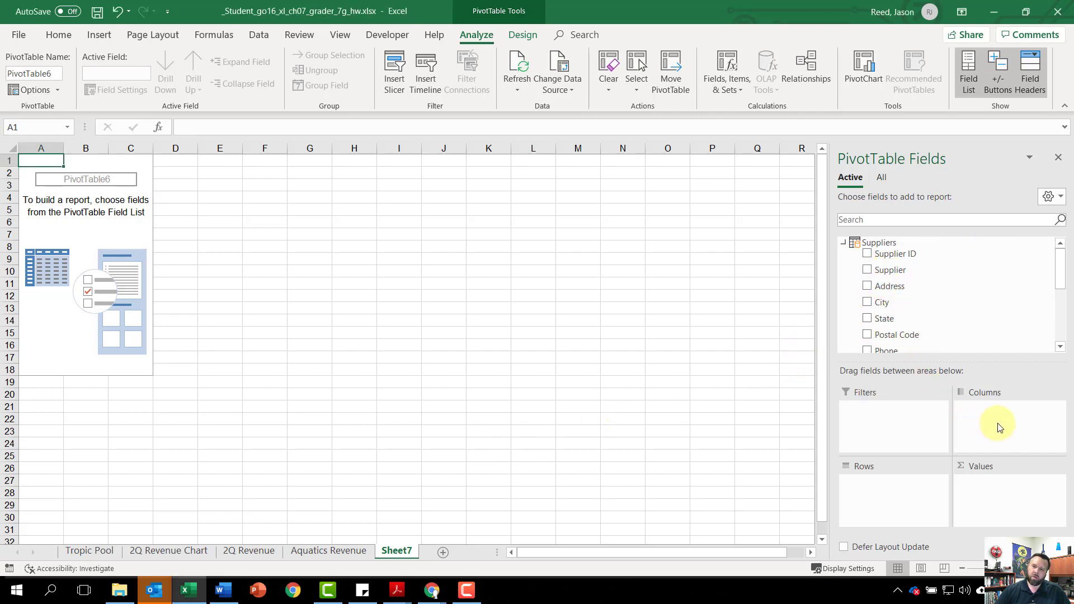
{"action": "left_click_drag", "start_coordinate": [889, 270], "coordinate": [1000, 425]}
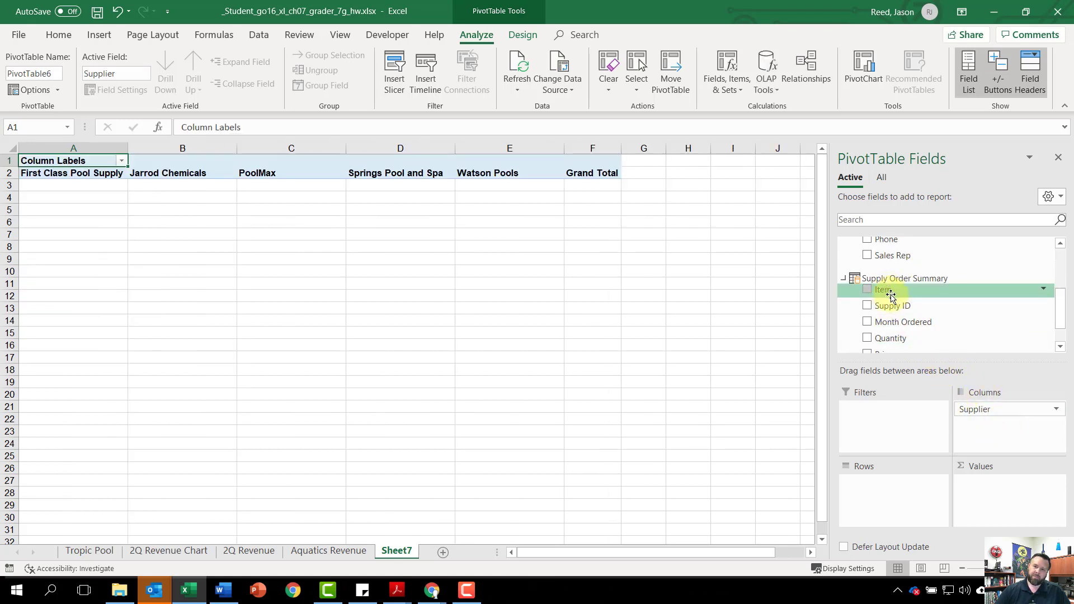
{"action": "left_click_drag", "start_coordinate": [891, 295], "coordinate": [876, 500]}
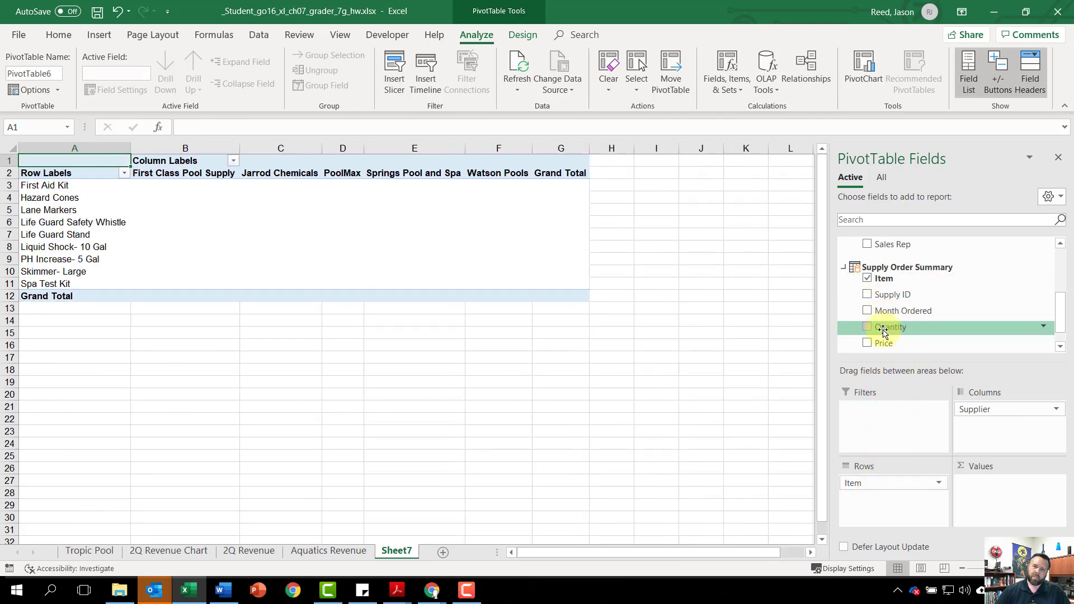
{"action": "left_click_drag", "start_coordinate": [890, 331], "coordinate": [998, 507]}
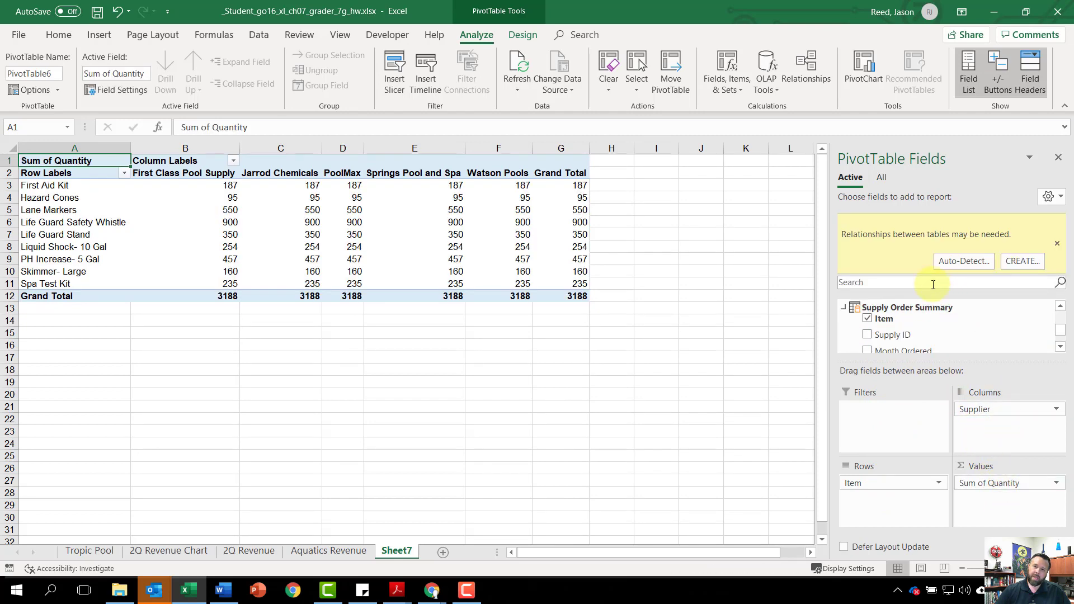
Auto-detect the relationship between the Suppliers and Supply Order Summary tables, and close the PivotTable field list.
{"action": "left_click", "coordinate": [976, 286]}
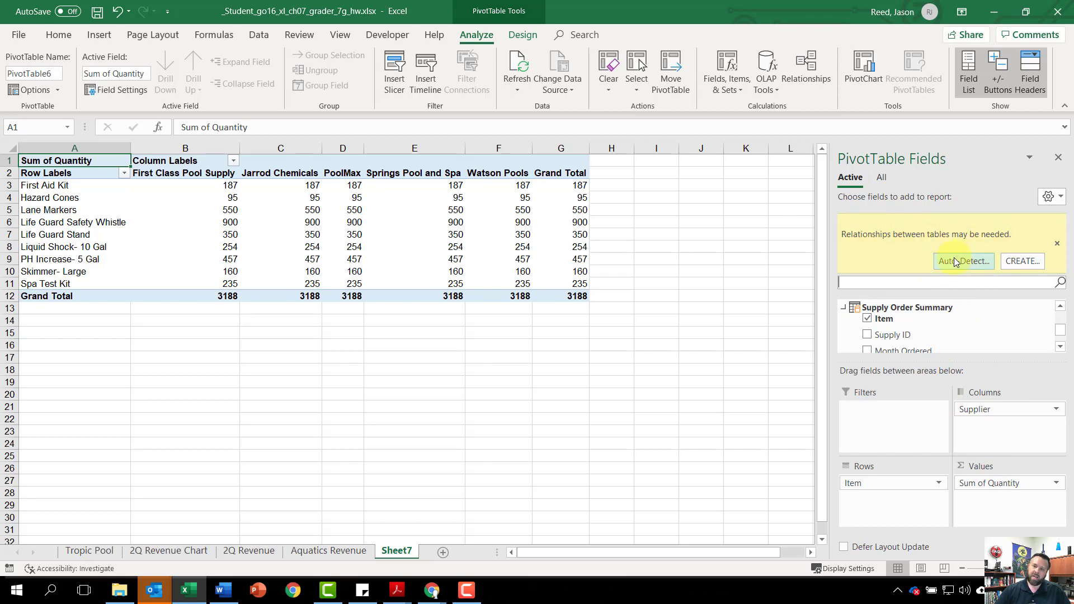
{"action": "left_click", "coordinate": [964, 260]}
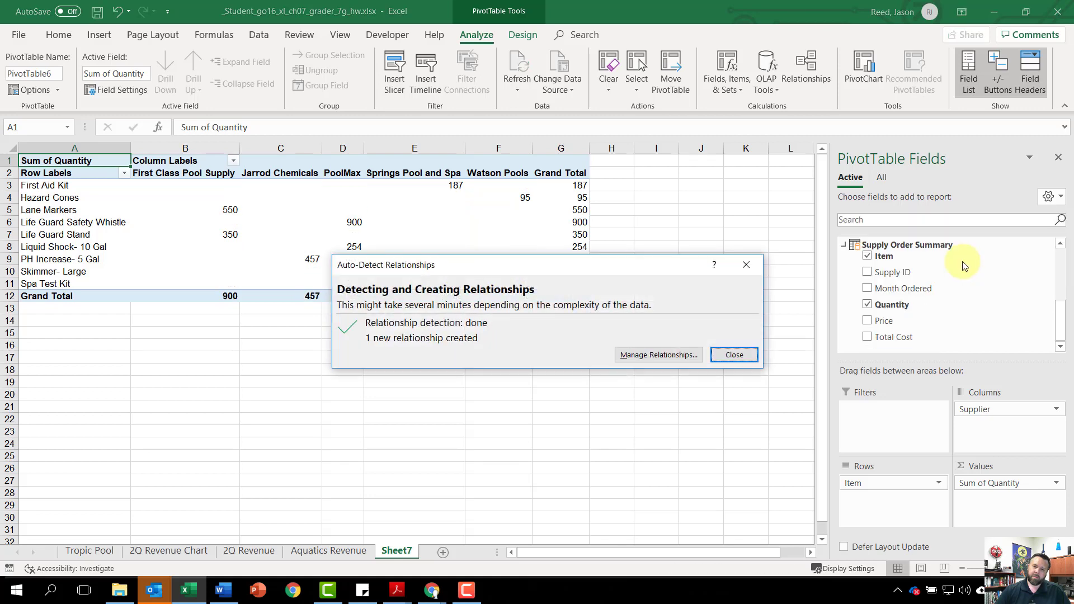
{"action": "left_click", "coordinate": [755, 357]}
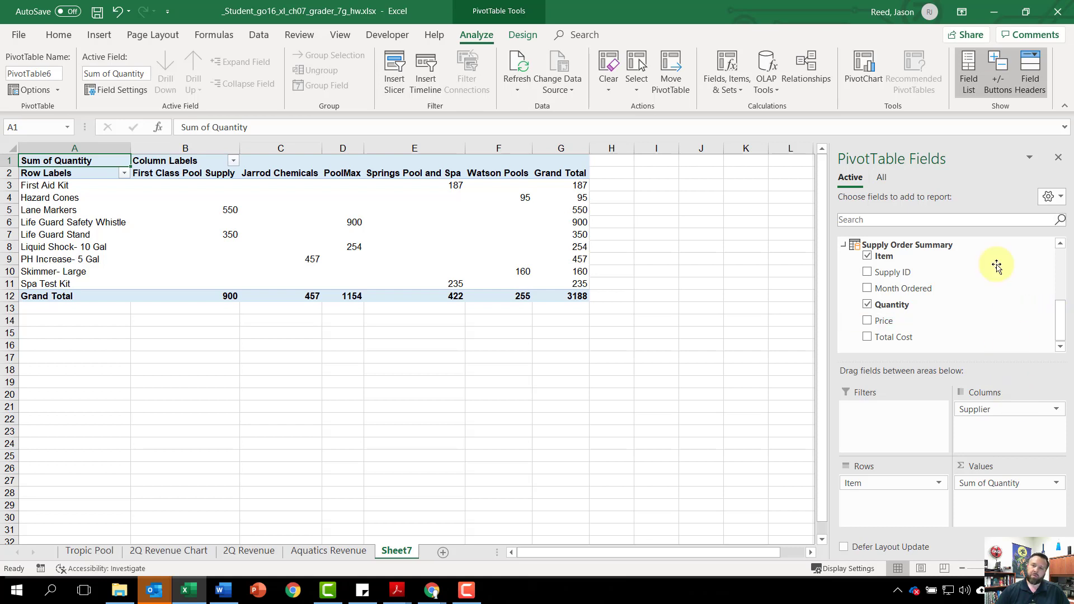
{"action": "left_click", "coordinate": [1056, 161]}
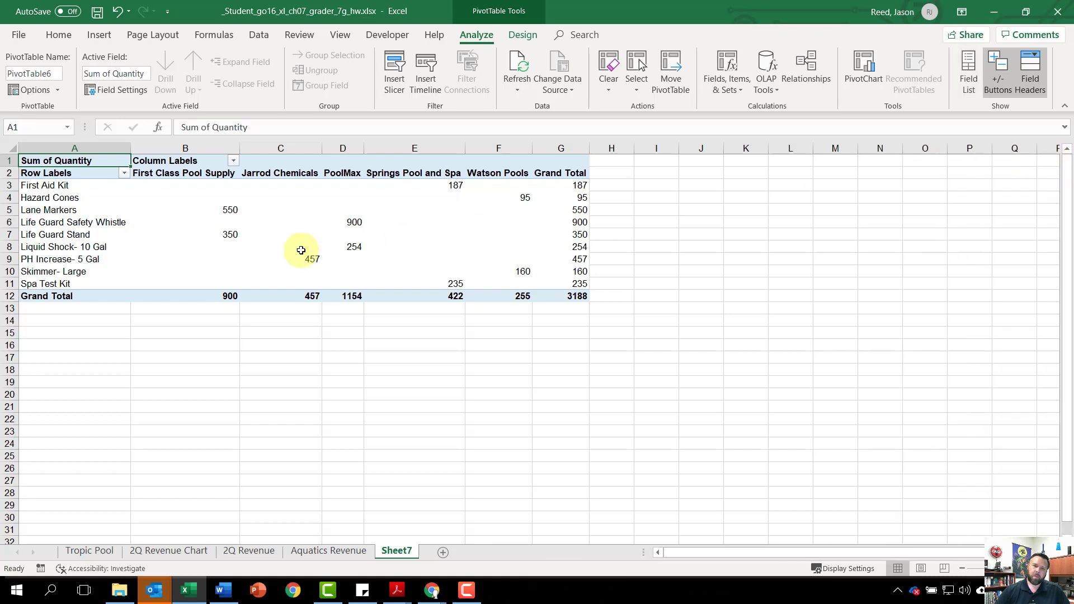
Format the PivotTable values in B3:G12 as Number with 0 decimal places and the 1000 separator.
{"action": "left_click_drag", "start_coordinate": [165, 187], "coordinate": [577, 305]}
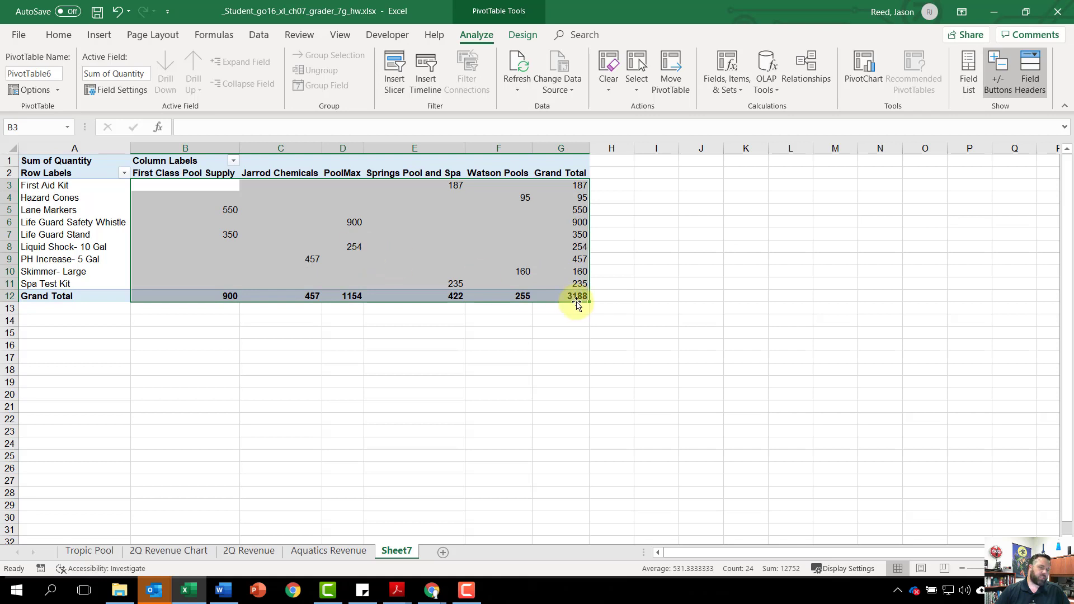
{"action": "left_click", "coordinate": [65, 38]}
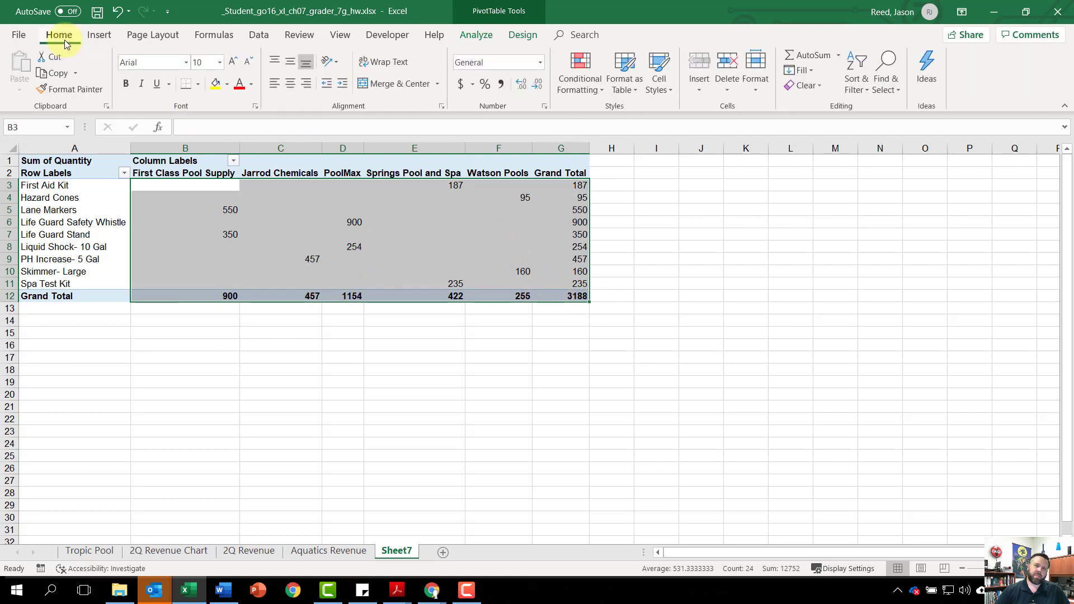
{"action": "left_click", "coordinate": [544, 107]}
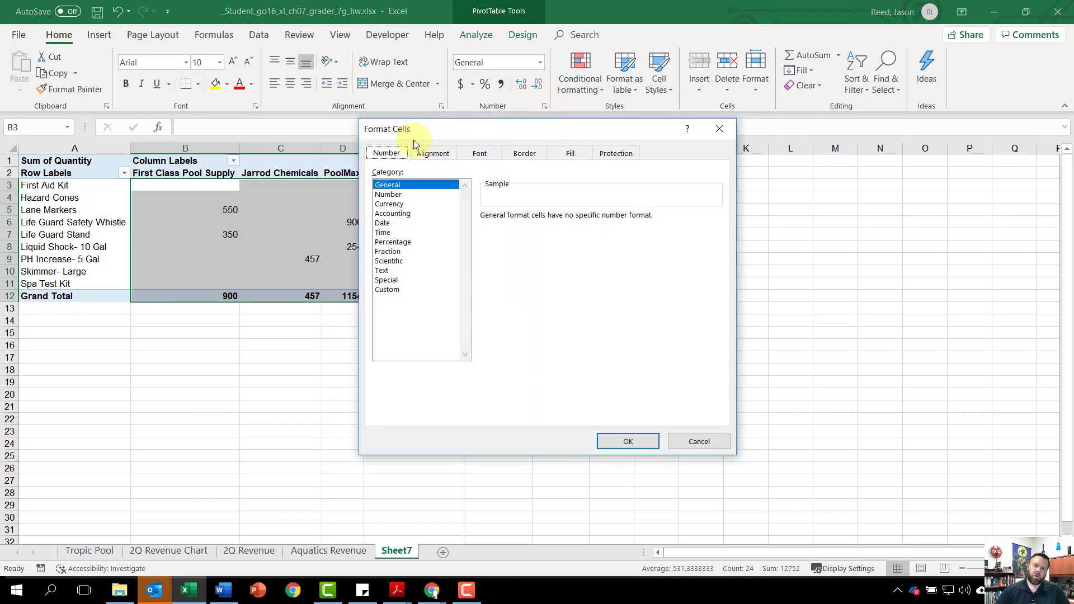
{"action": "left_click", "coordinate": [391, 195]}
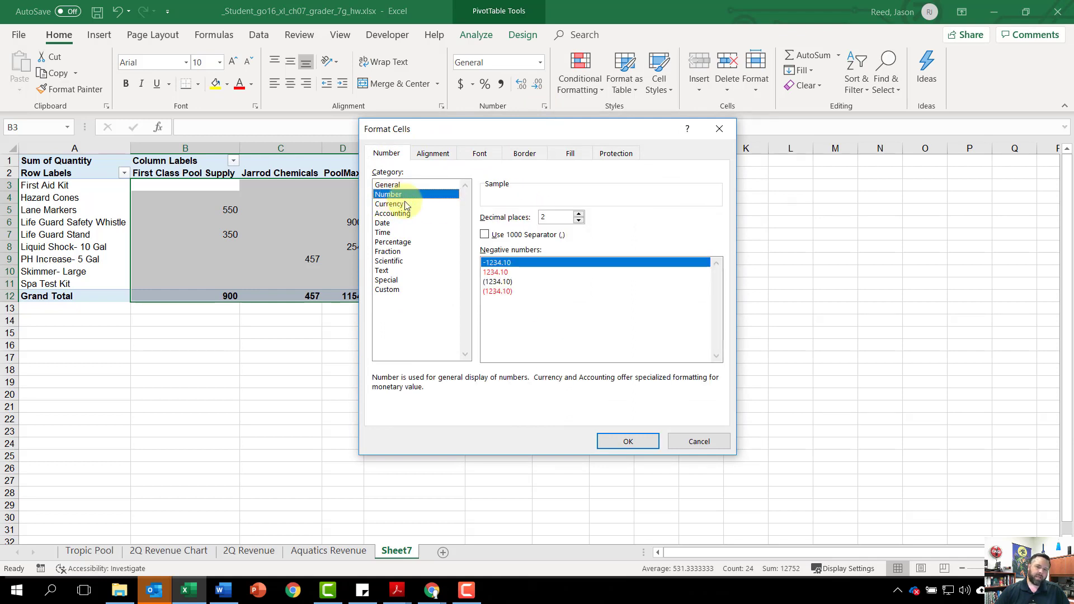
{"action": "left_click", "coordinate": [486, 236]}
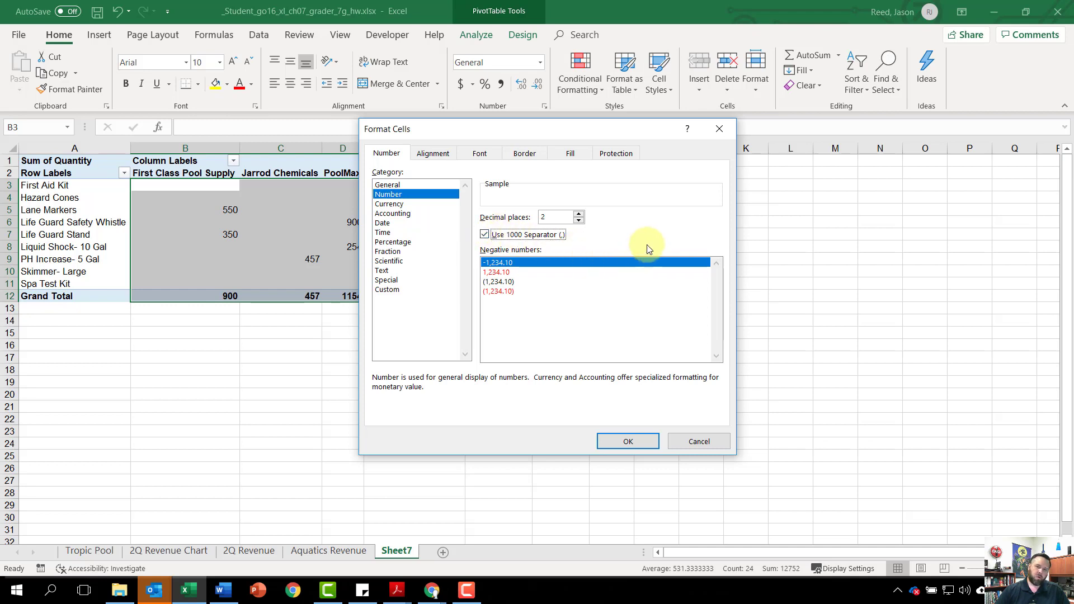
{"action": "left_click", "coordinate": [579, 221]}
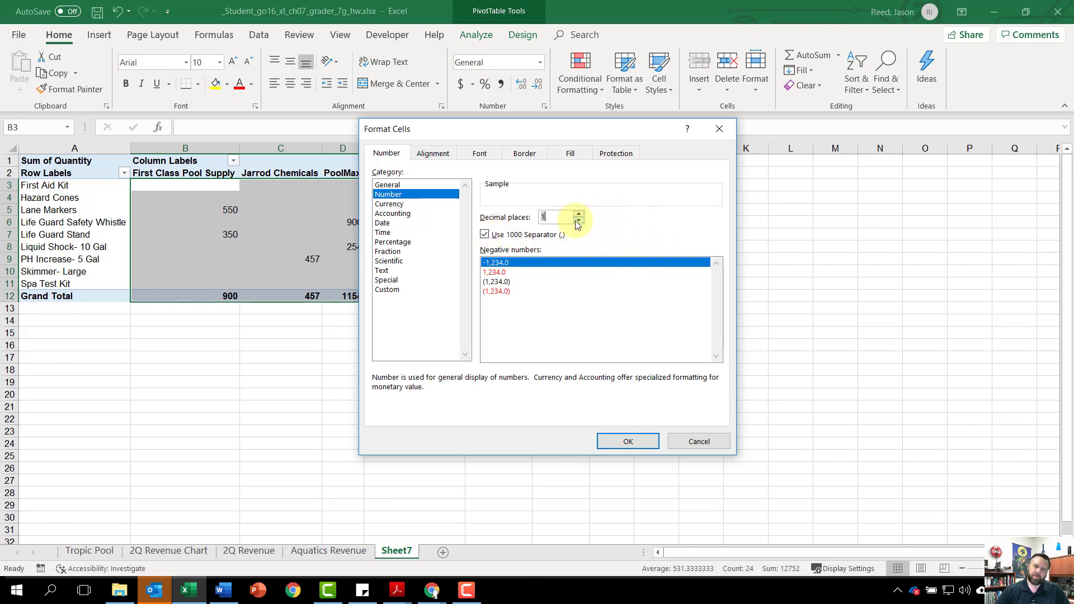
{"action": "left_click", "coordinate": [579, 221]}
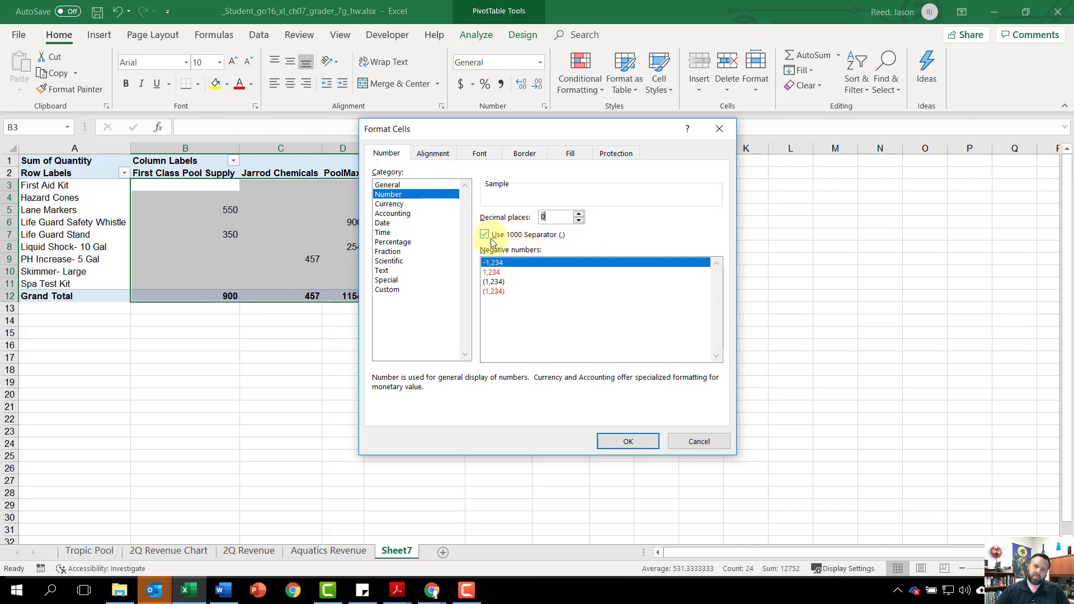
{"action": "left_click", "coordinate": [628, 440]}
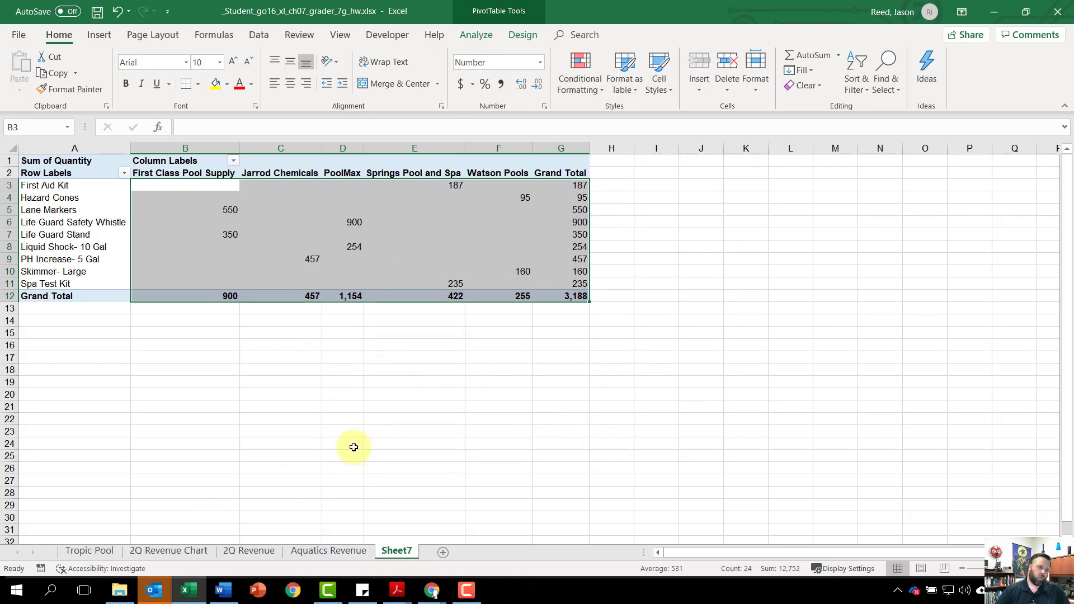
Rename the Sheet7 worksheet as Supplies PivotTable.
{"action": "right_click", "coordinate": [400, 553]}
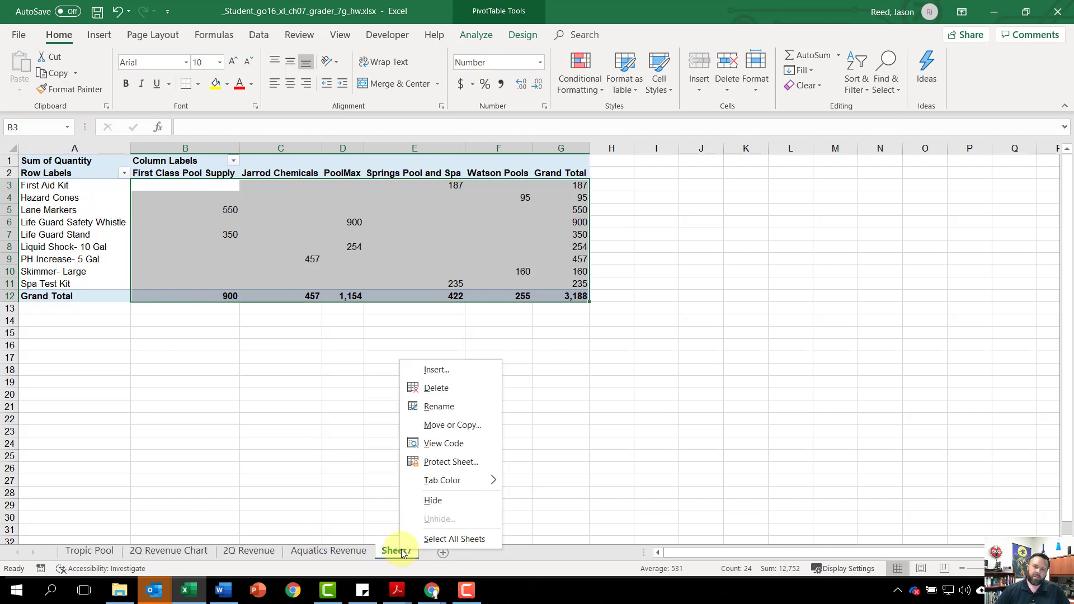
{"action": "left_click", "coordinate": [443, 402]}
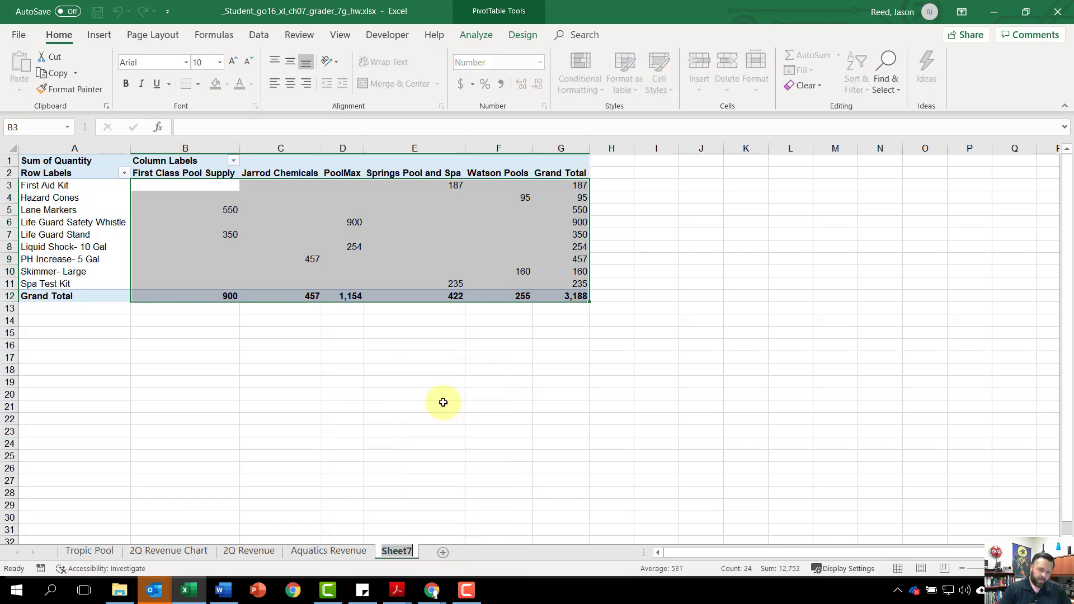
{"action": "type", "text": "Supplies"}
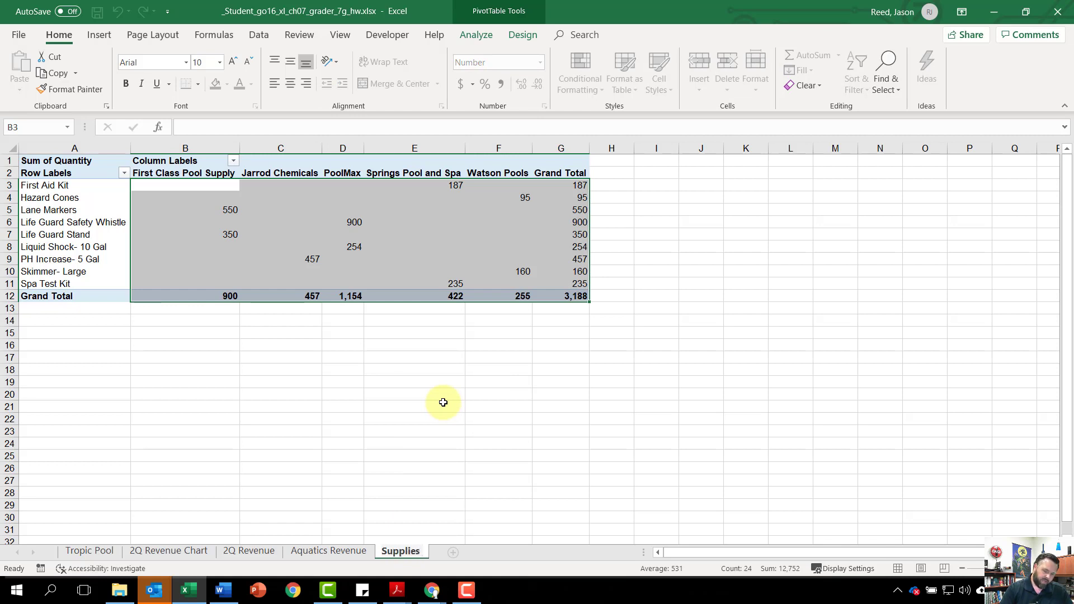
{"action": "type", "text": " Pivot"}
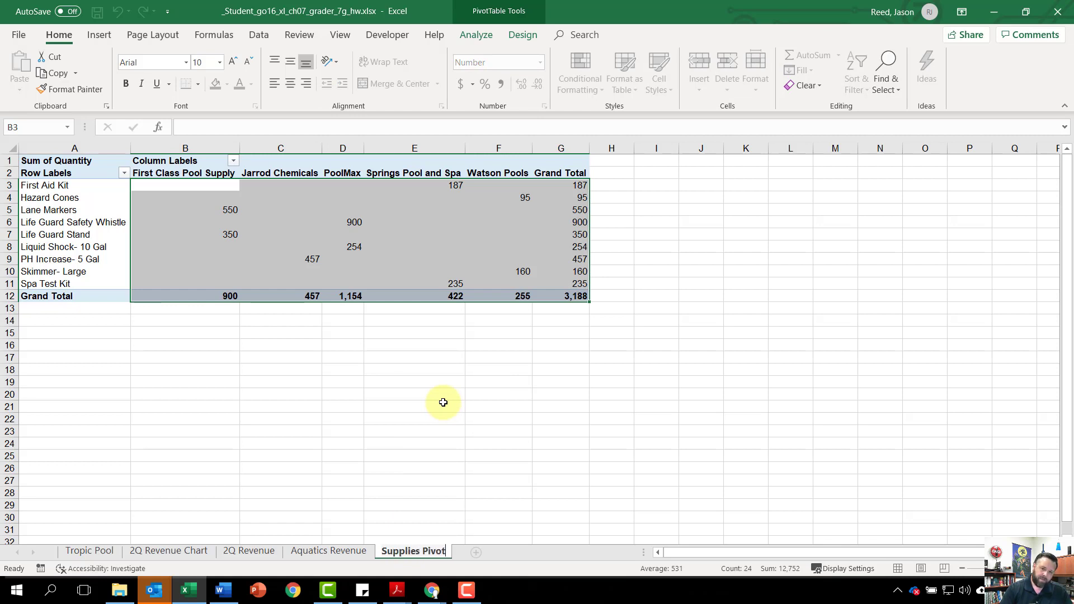
{"action": "type", "text": "Table"}
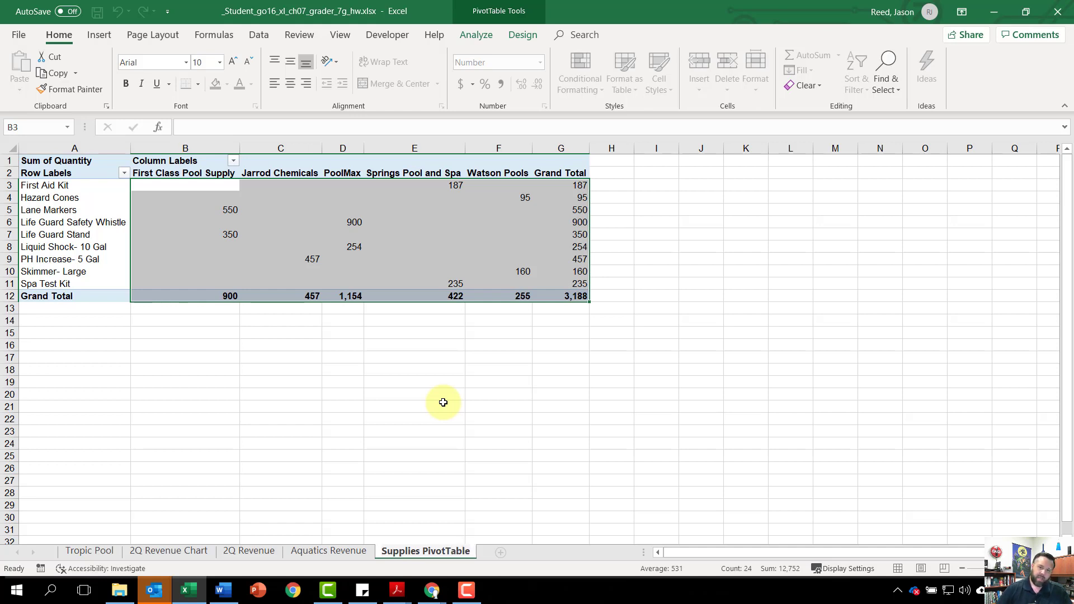
{"action": "mouse_move", "coordinate": [452, 585]}
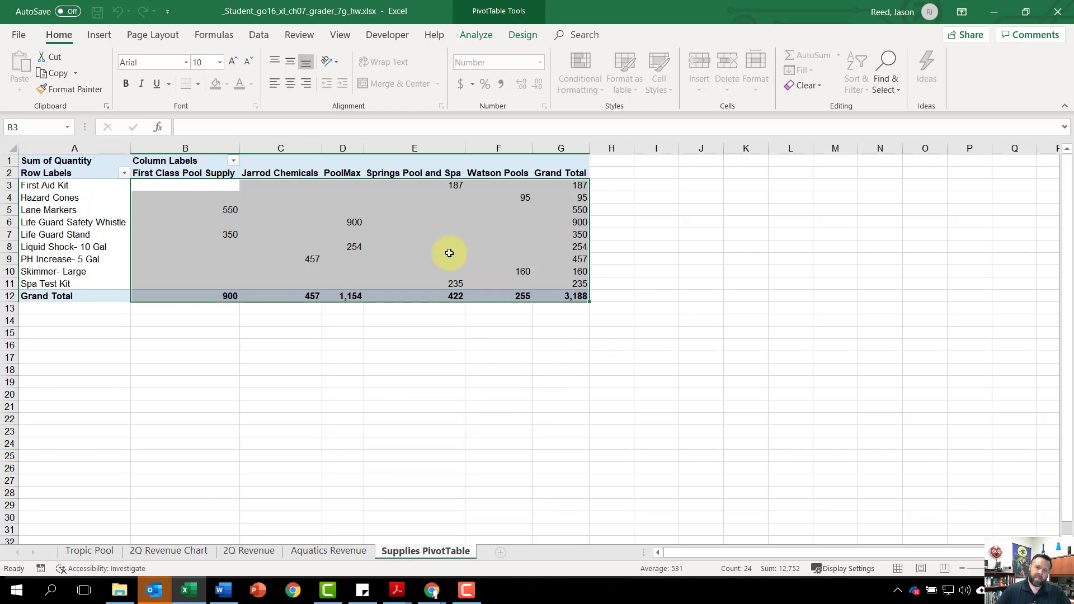
{"action": "left_click", "coordinate": [505, 254]}
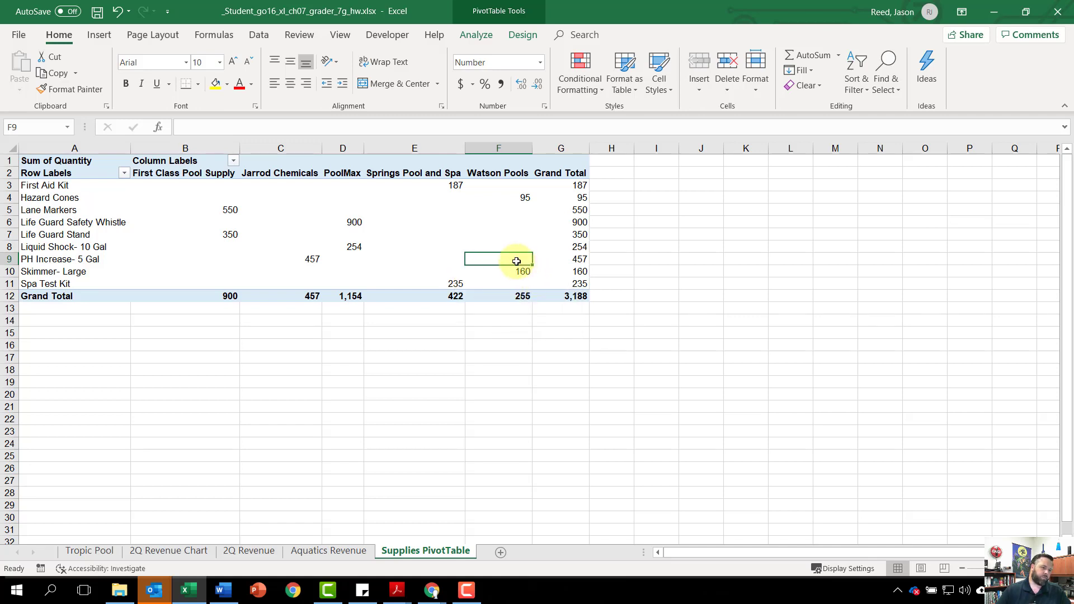
Insert a blank row above the PivotTable and enter the title Aquatic Program Purchases in cell A1.
{"action": "right_click", "coordinate": [8, 160]}
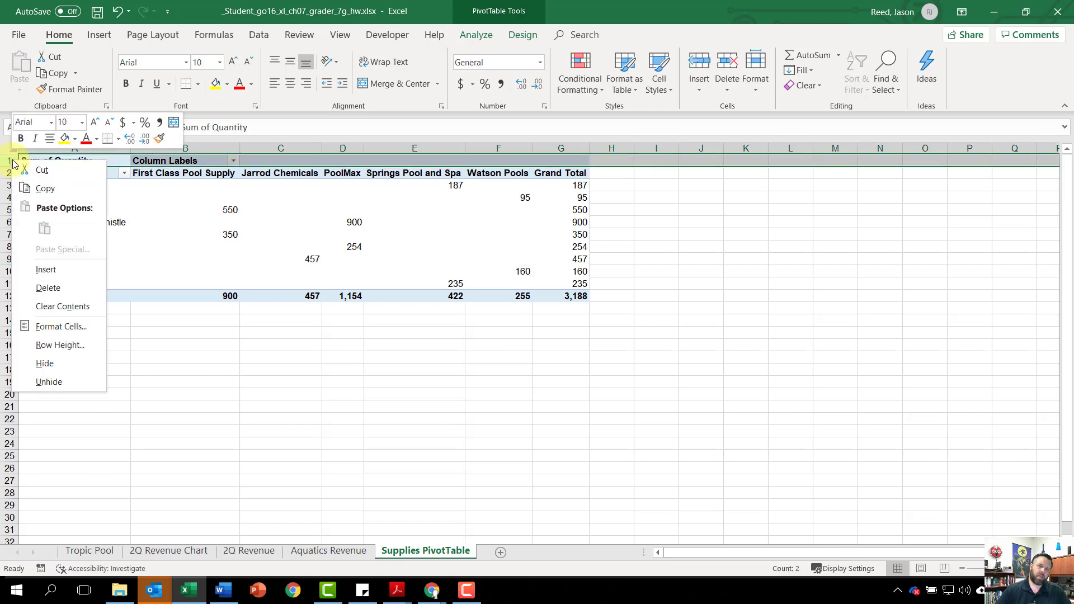
{"action": "left_click", "coordinate": [46, 270]}
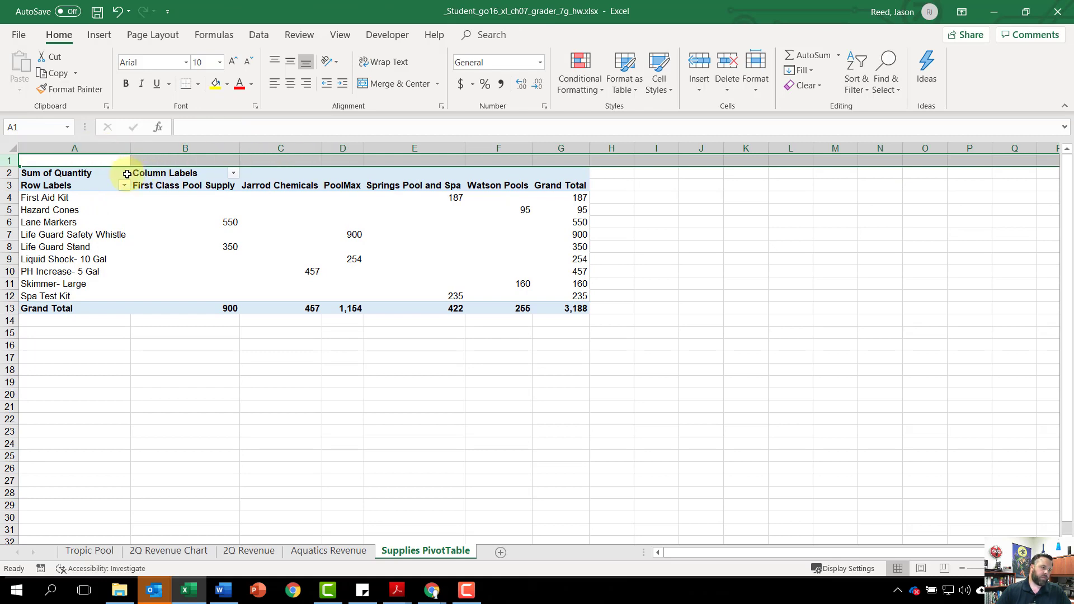
{"action": "left_click", "coordinate": [70, 158]}
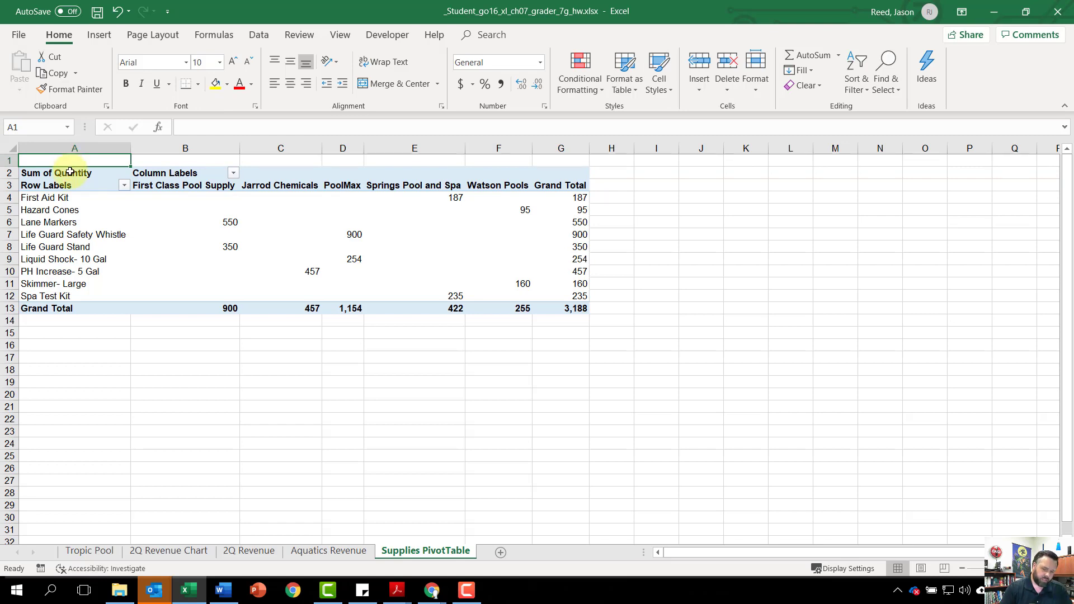
{"action": "type", "text": "Aquatic Program Purchases"}
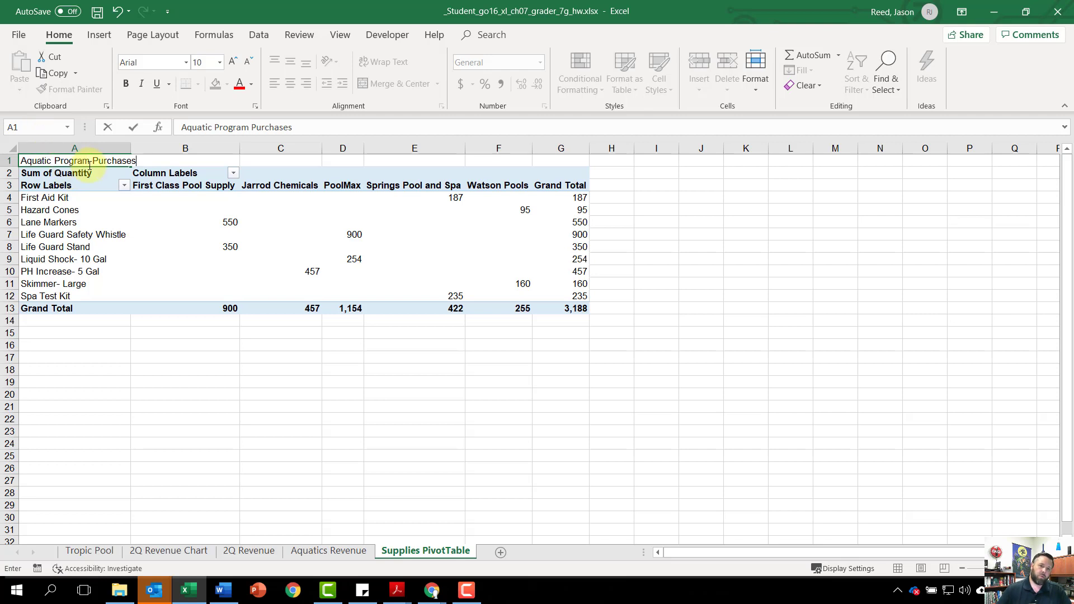
{"action": "left_click", "coordinate": [92, 168]}
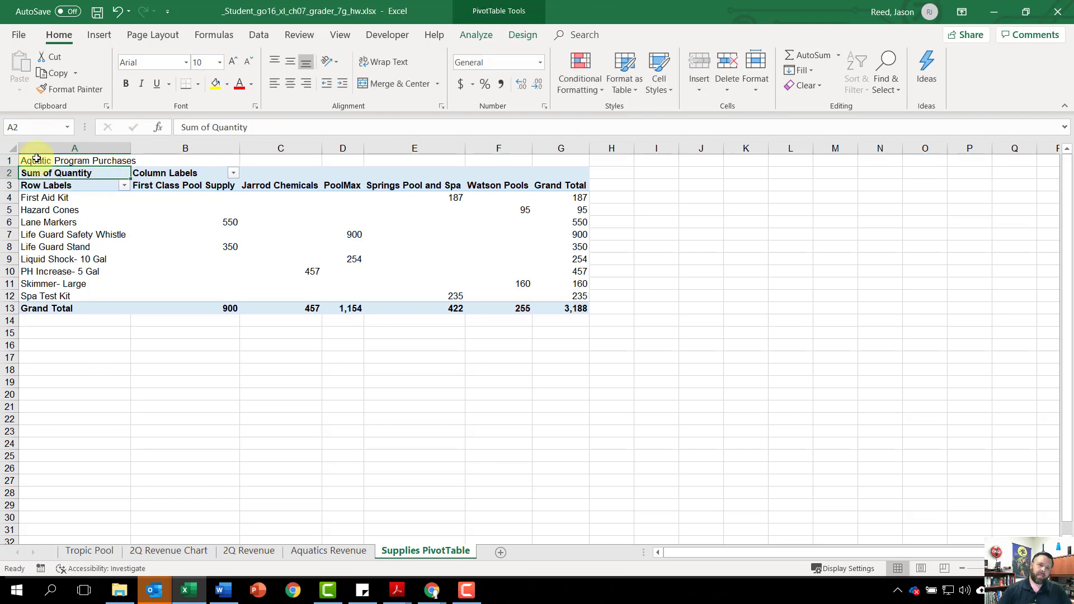
Apply the Title cell style to the Aquatic Program Purchases heading in A1.
{"action": "left_click", "coordinate": [58, 160]}
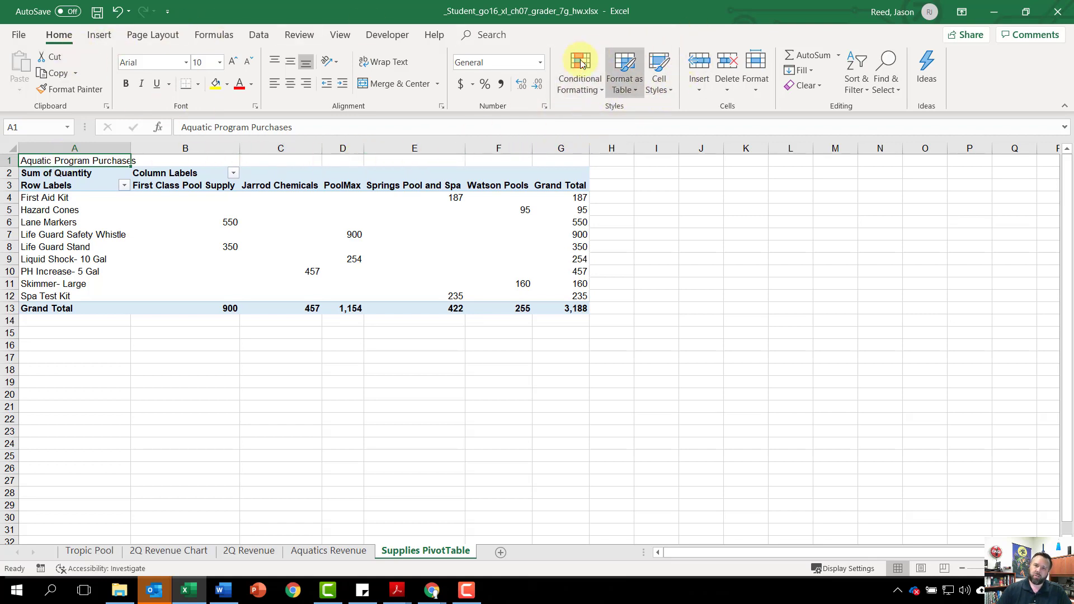
{"action": "left_click", "coordinate": [659, 83]}
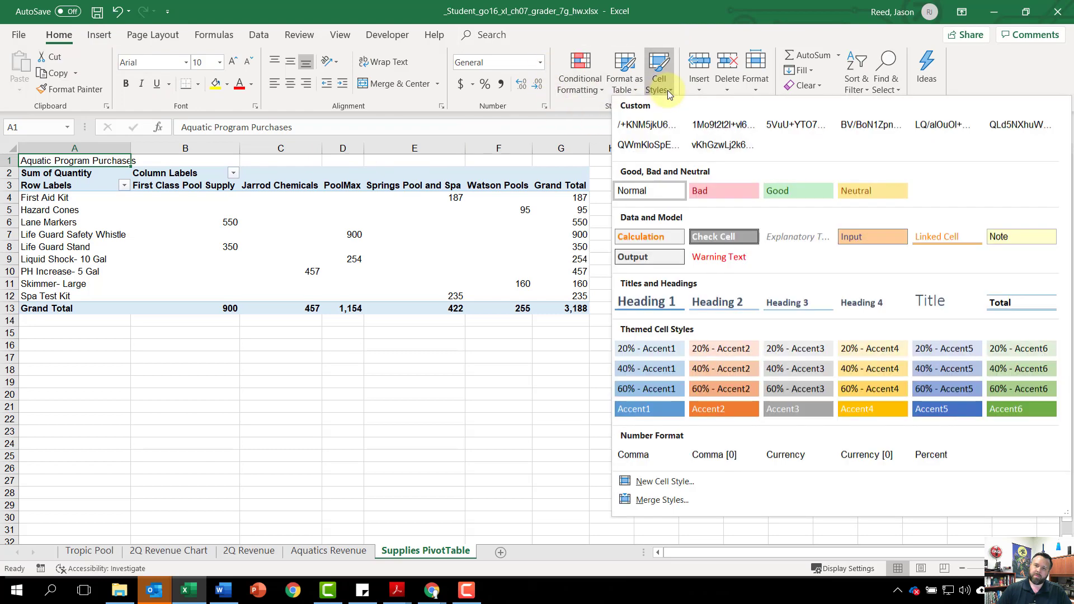
{"action": "left_click", "coordinate": [973, 301]}
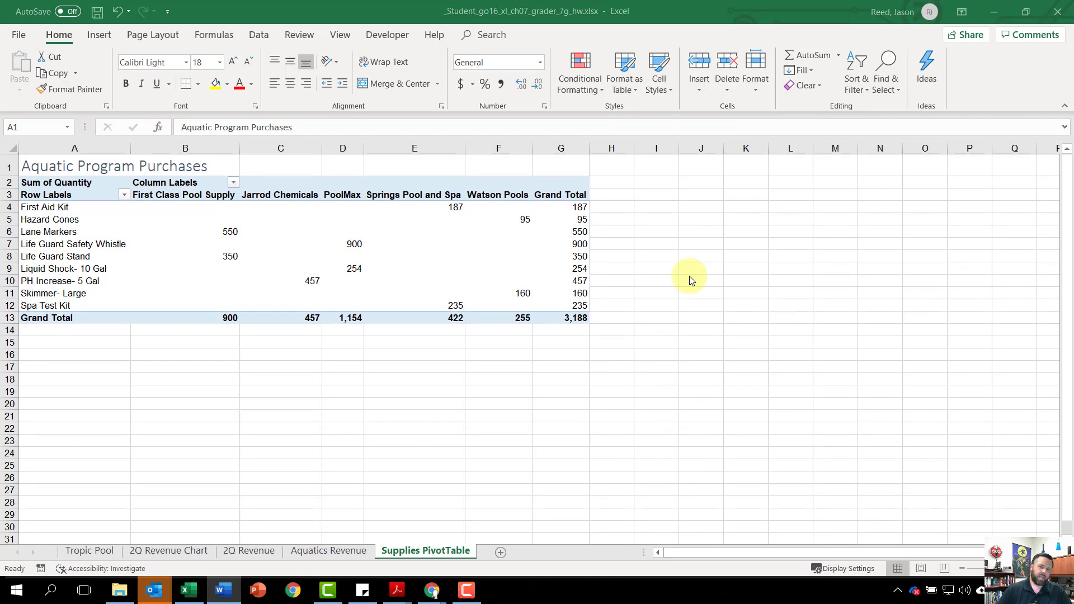
Insert a 3-D Pie PivotChart based on the Aquatic Program Purchases PivotTable.
{"action": "left_click", "coordinate": [410, 253]}
{"action": "left_click", "coordinate": [411, 253]}
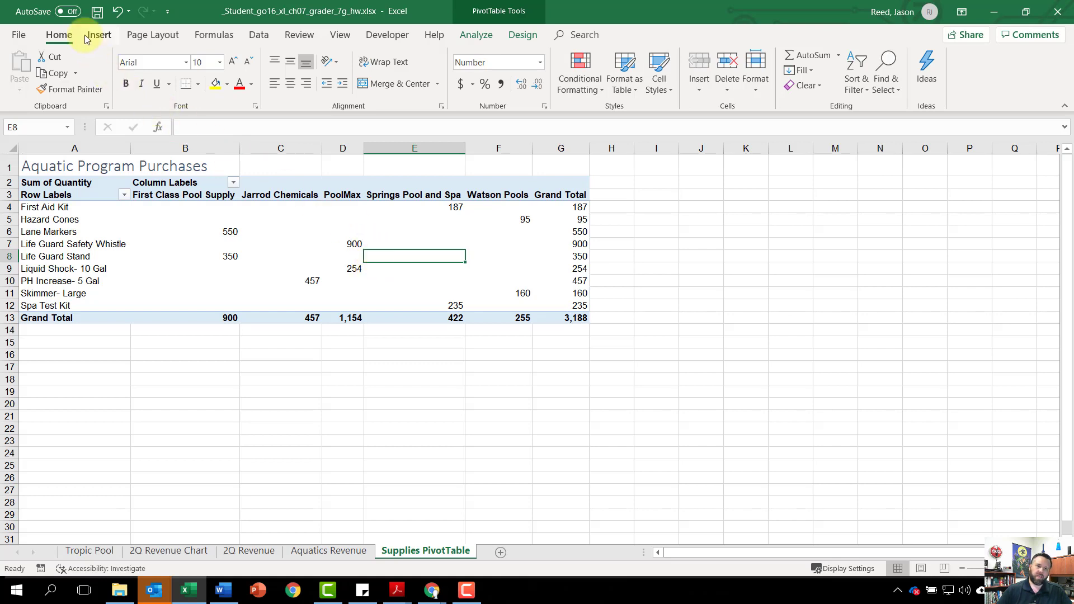
{"action": "left_click", "coordinate": [100, 35]}
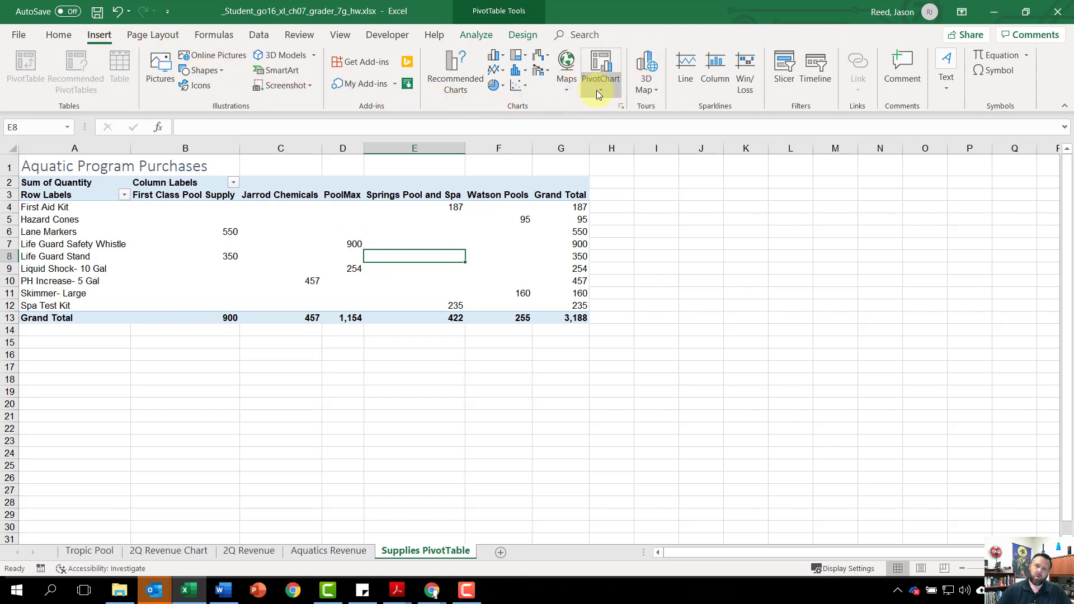
{"action": "left_click", "coordinate": [598, 66]}
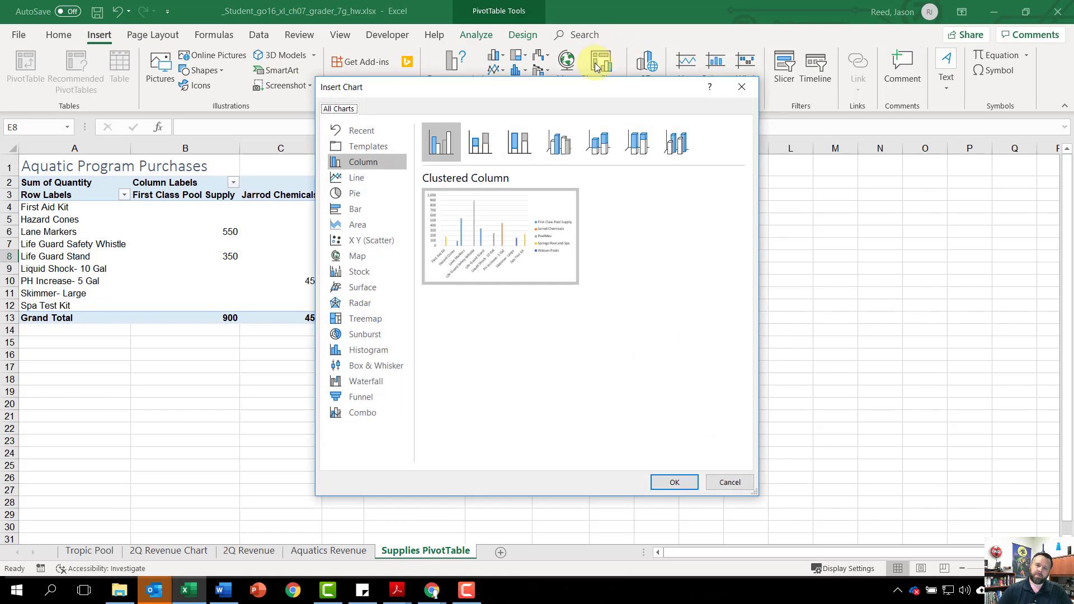
{"action": "left_click", "coordinate": [358, 192]}
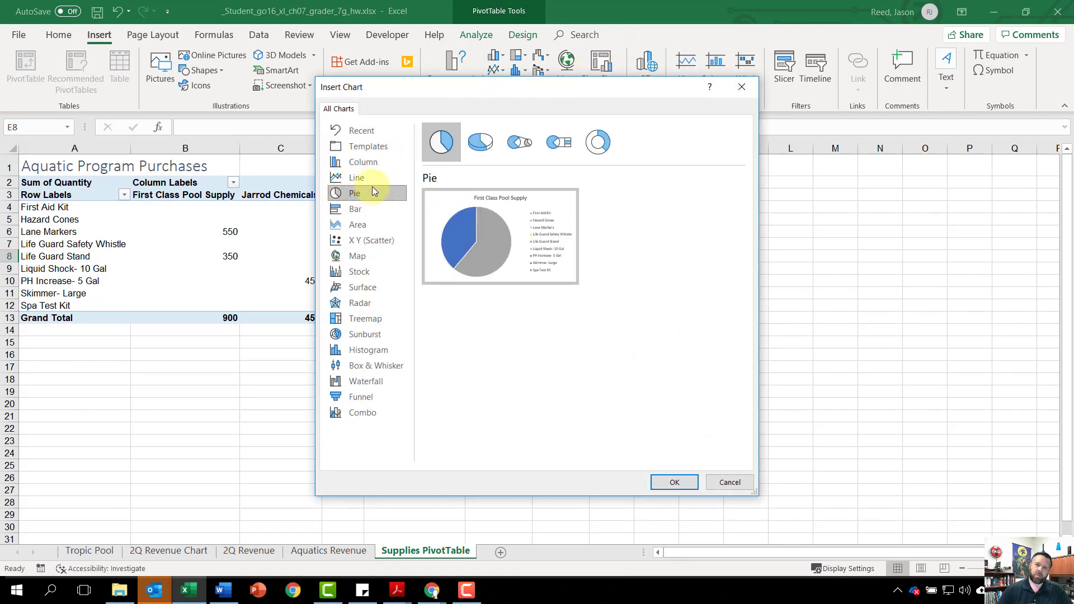
{"action": "left_click", "coordinate": [483, 154]}
{"action": "left_click", "coordinate": [674, 483]}
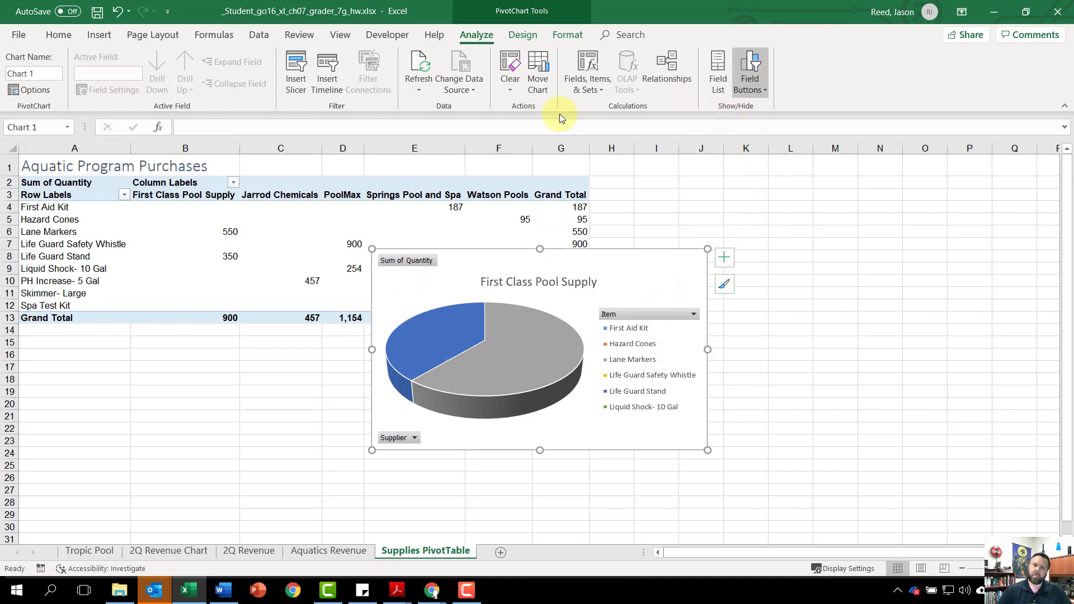
Move the pie PivotChart to a new sheet named Aquatic Supplies Chart.
{"action": "left_click", "coordinate": [526, 38]}
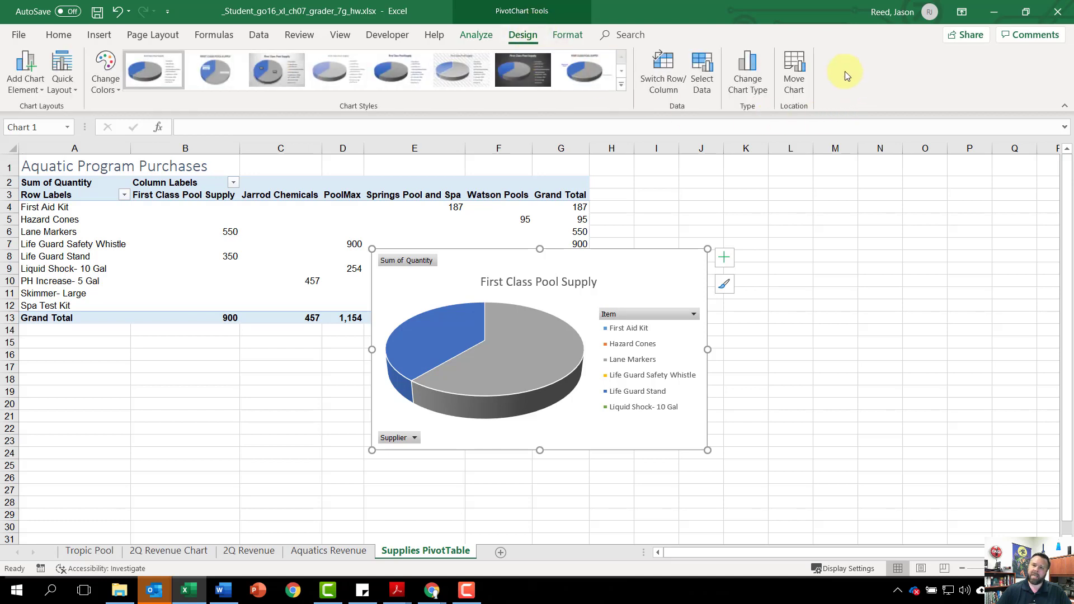
{"action": "left_click", "coordinate": [794, 78]}
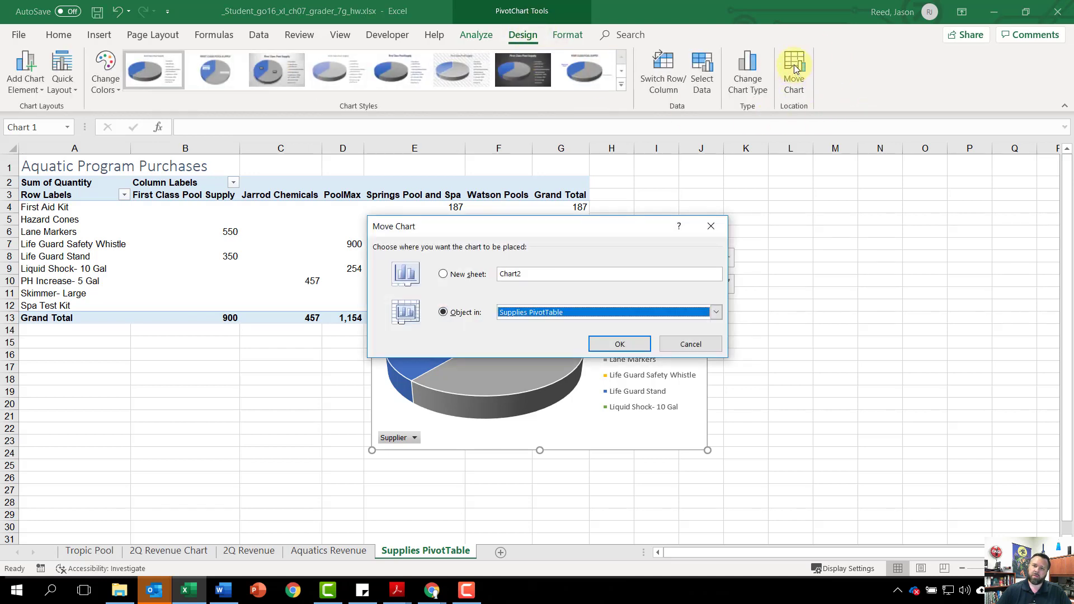
{"action": "left_click", "coordinate": [443, 277]}
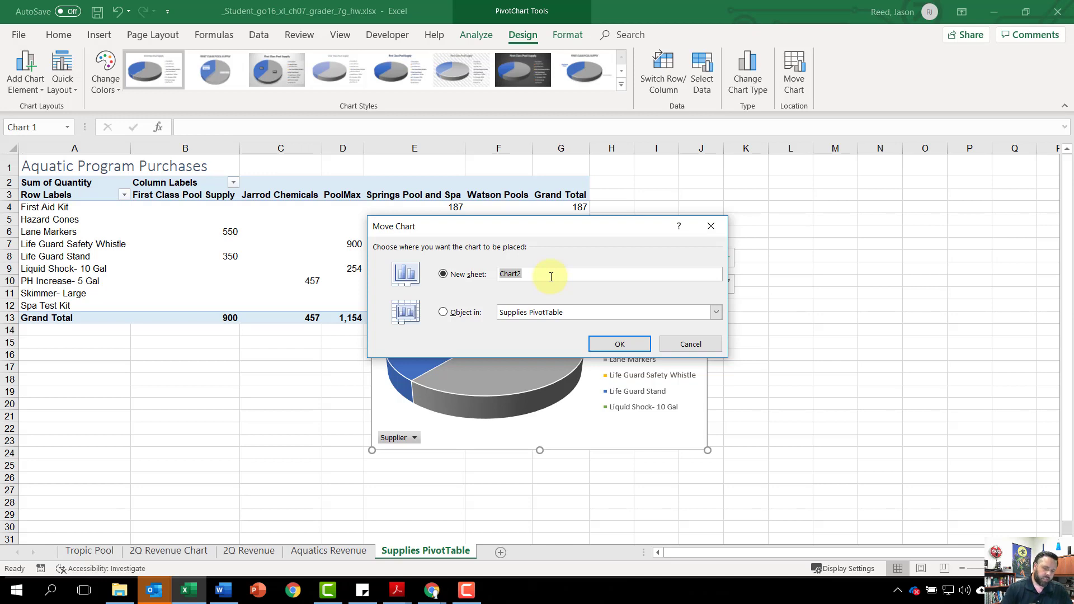
{"action": "type", "text": "Aquatic Supplies"}
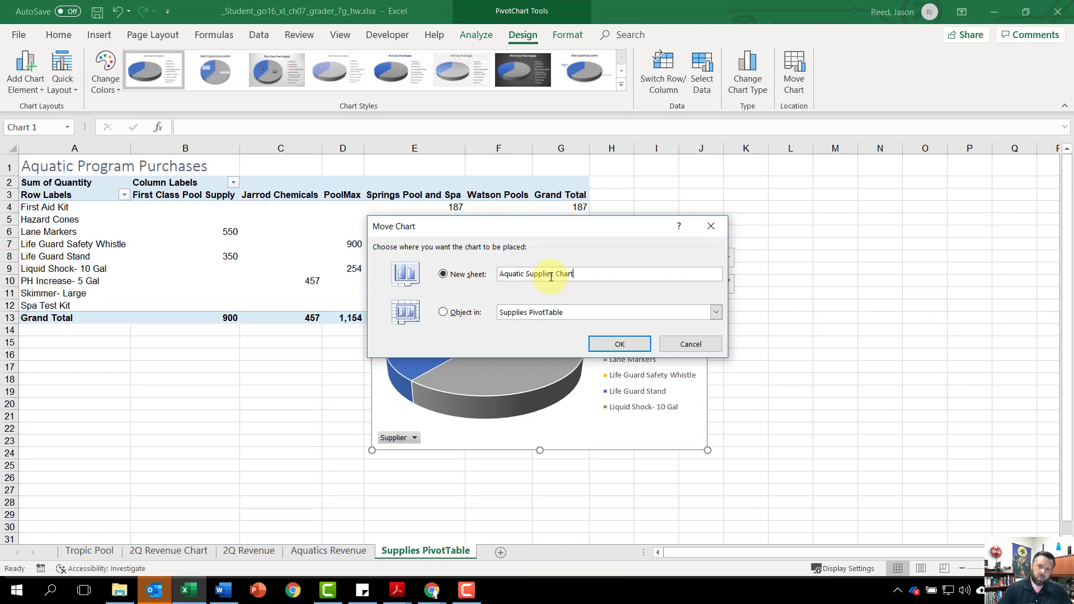
{"action": "type", "text": "Chart"}
{"action": "left_click", "coordinate": [632, 345]}
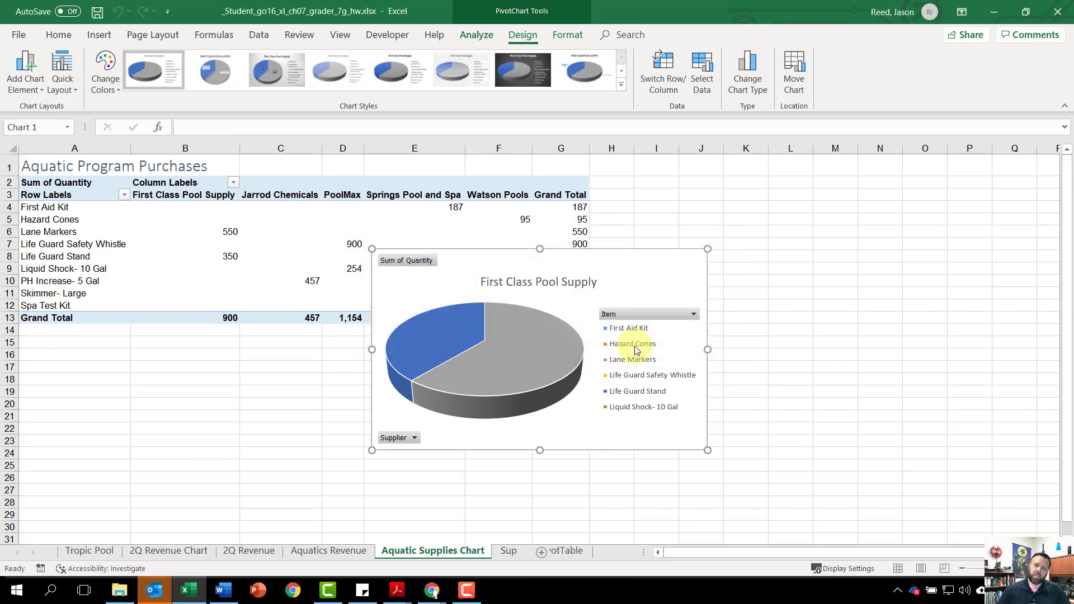
Move the Supplier field from the PivotChart's legend to its axis categories and remove the Item field, leaving the field list closed.
{"action": "mouse_move", "coordinate": [634, 346]}
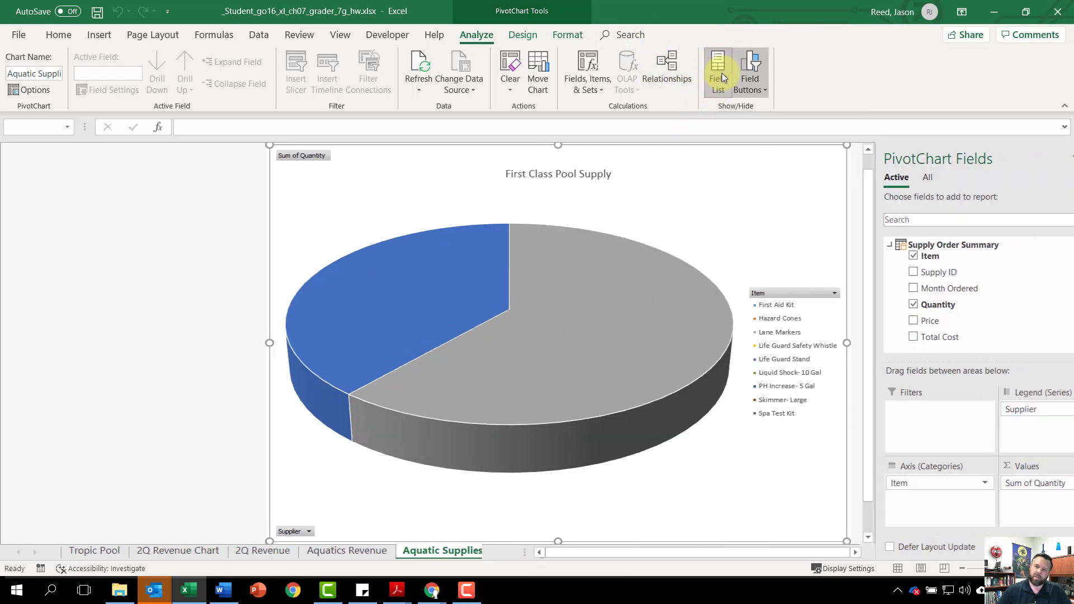
{"action": "left_click", "coordinate": [721, 72]}
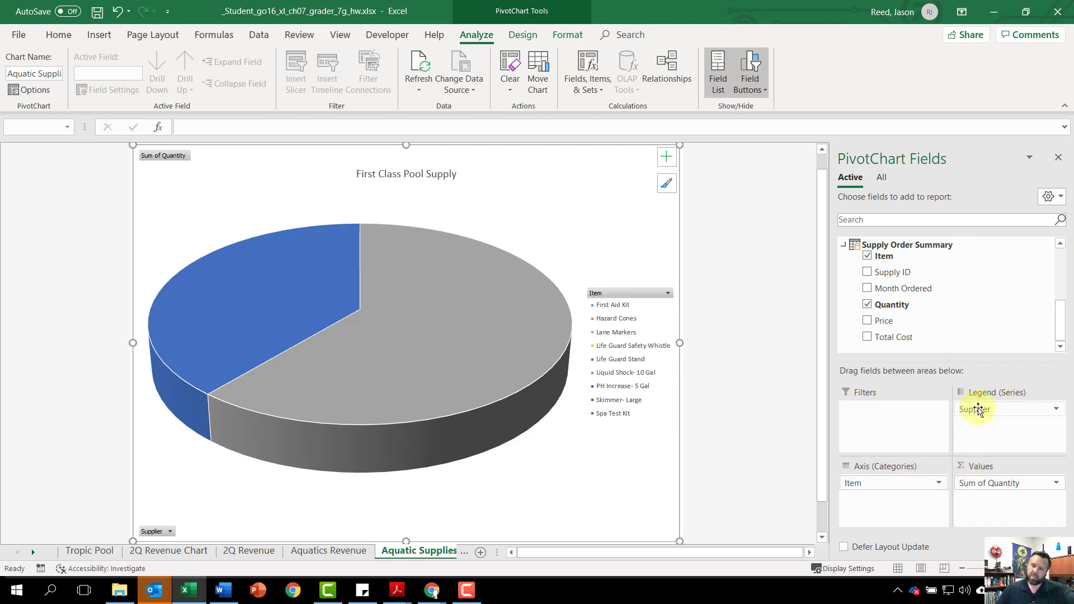
{"action": "left_click_drag", "start_coordinate": [985, 410], "coordinate": [876, 509]}
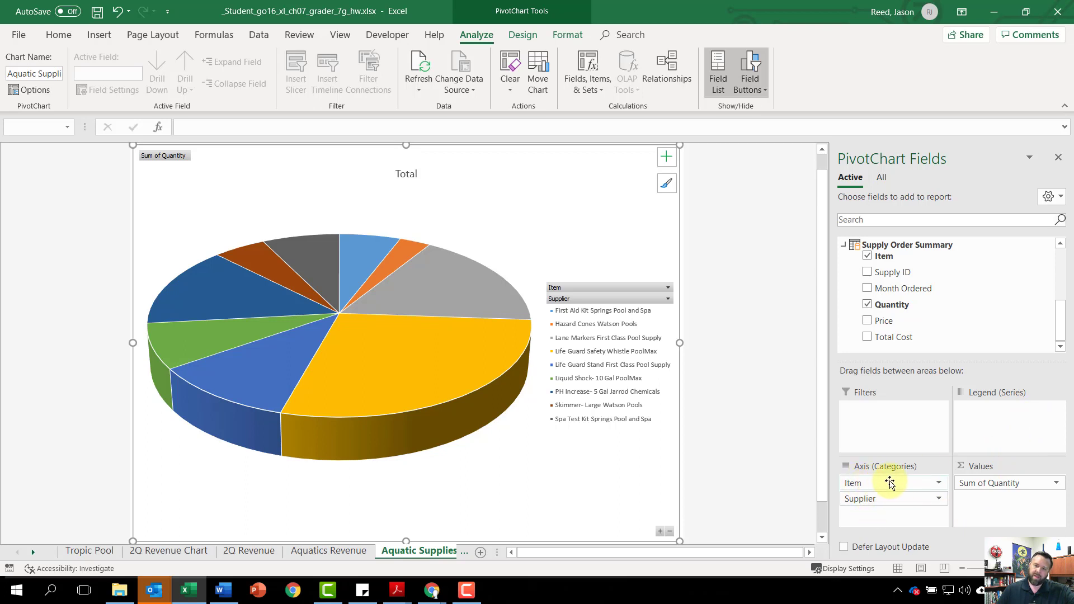
{"action": "left_click", "coordinate": [939, 483]}
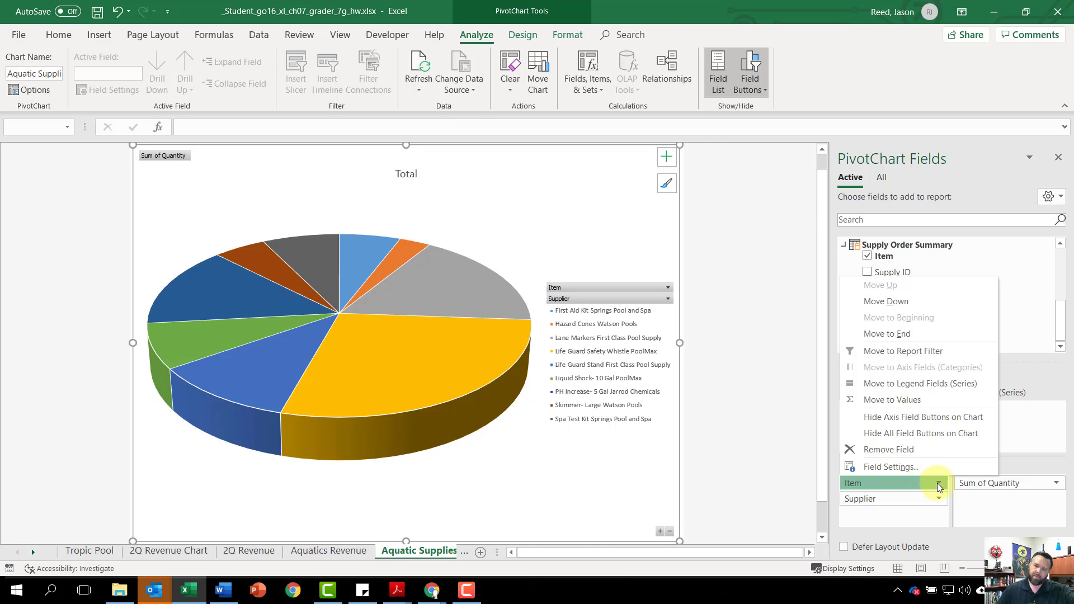
{"action": "left_click", "coordinate": [900, 450]}
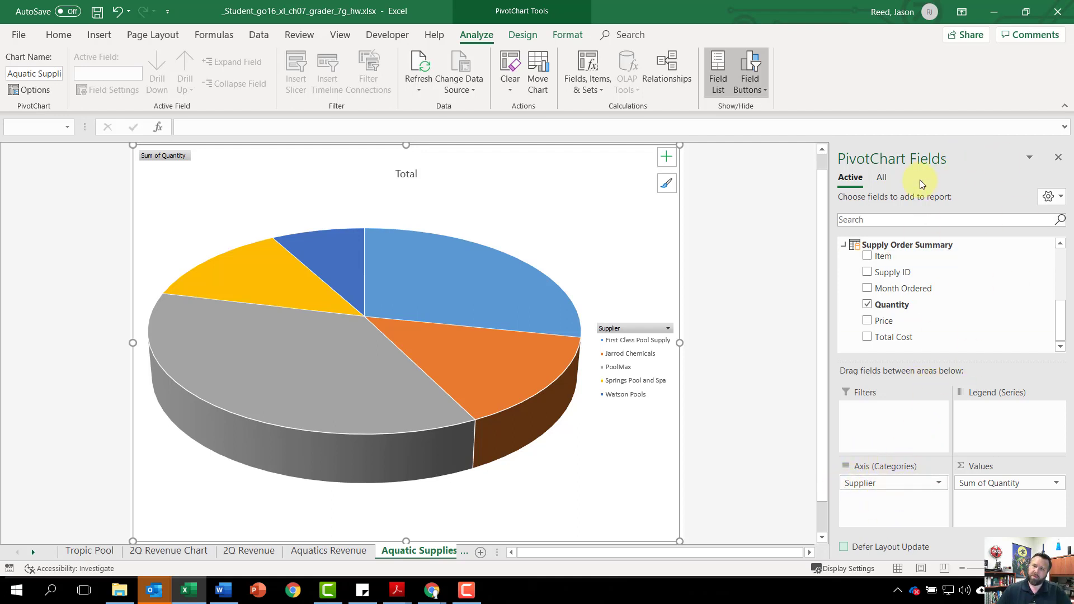
{"action": "left_click", "coordinate": [1058, 160]}
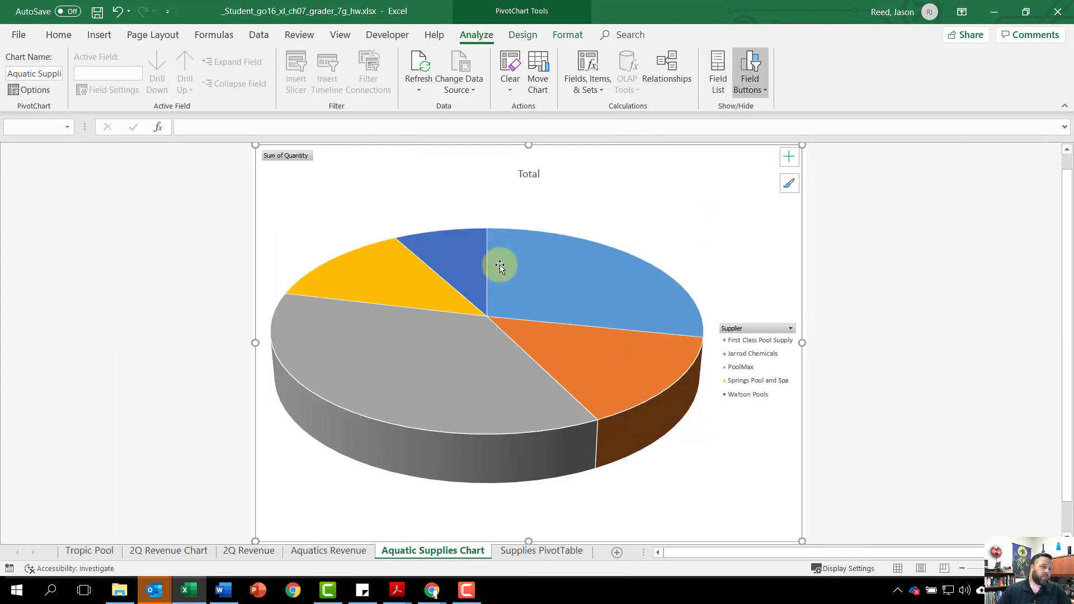
Apply chart Style 7 to the pie PivotChart.
{"action": "mouse_move", "coordinate": [498, 266]}
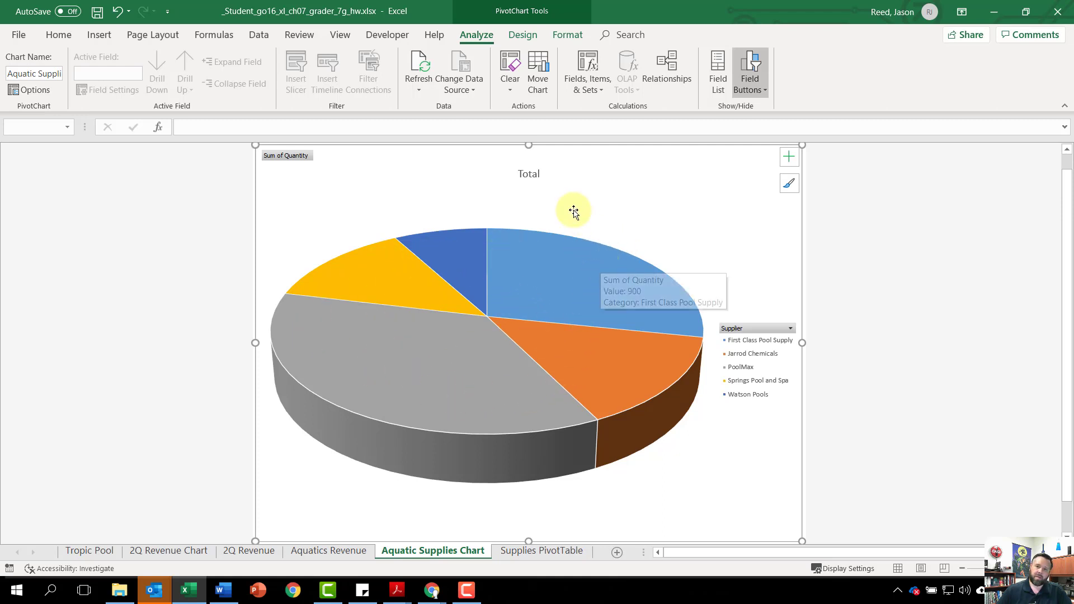
{"action": "left_click", "coordinate": [519, 32]}
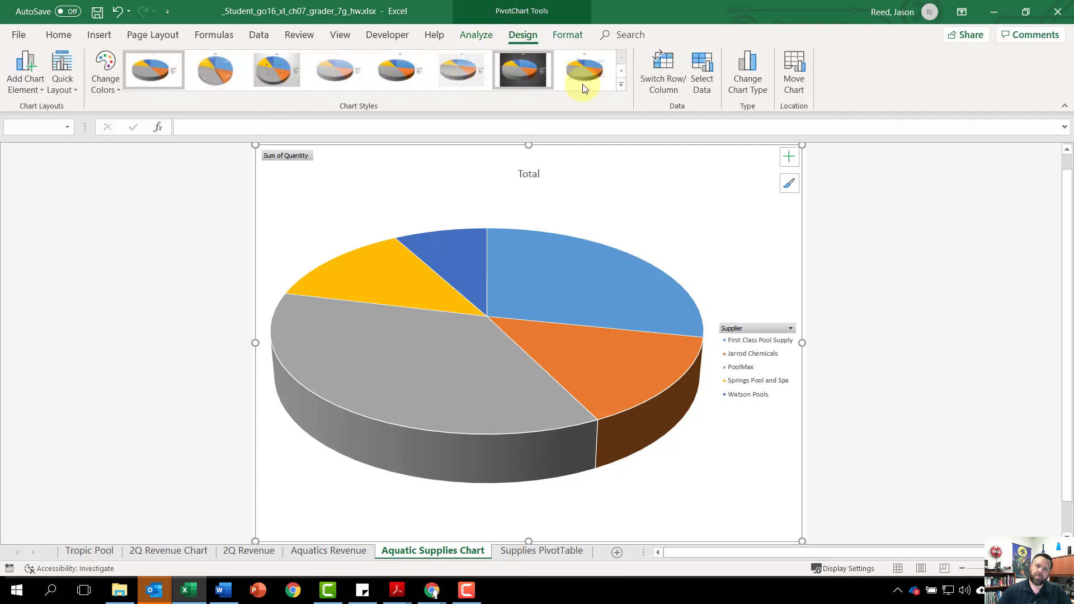
{"action": "left_click", "coordinate": [622, 85]}
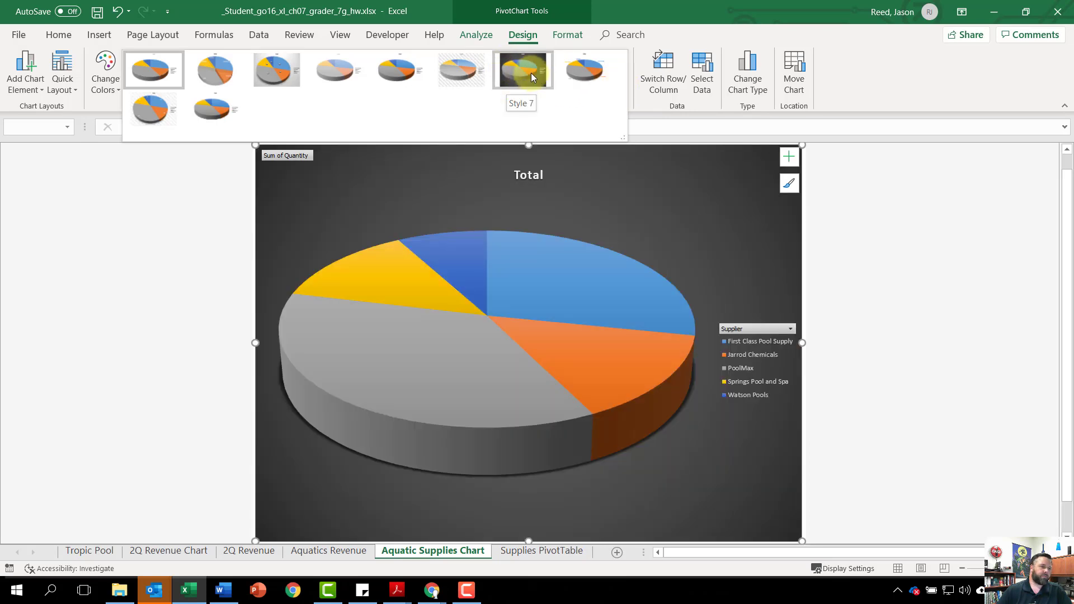
{"action": "left_click", "coordinate": [532, 72]}
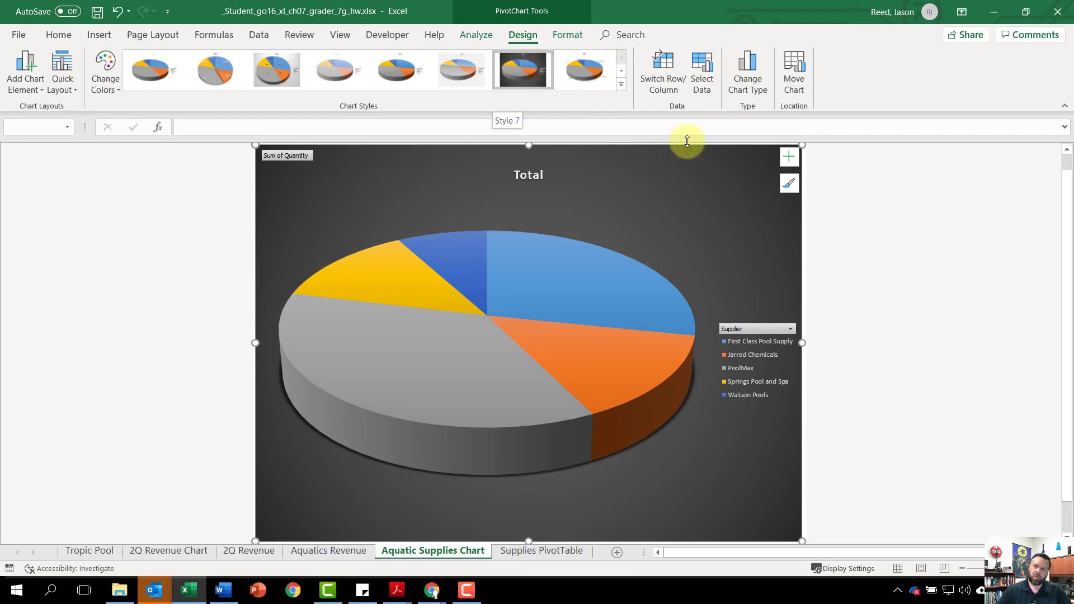
Remove the legend from the pie chart and add data labels to its slices.
{"action": "left_click", "coordinate": [791, 160]}
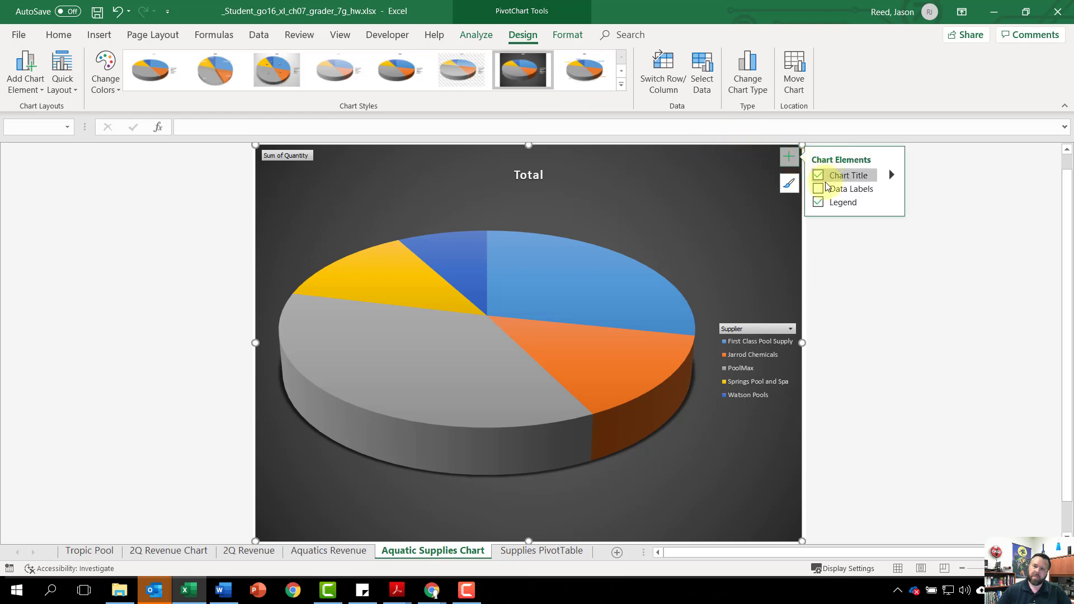
{"action": "left_click", "coordinate": [820, 203]}
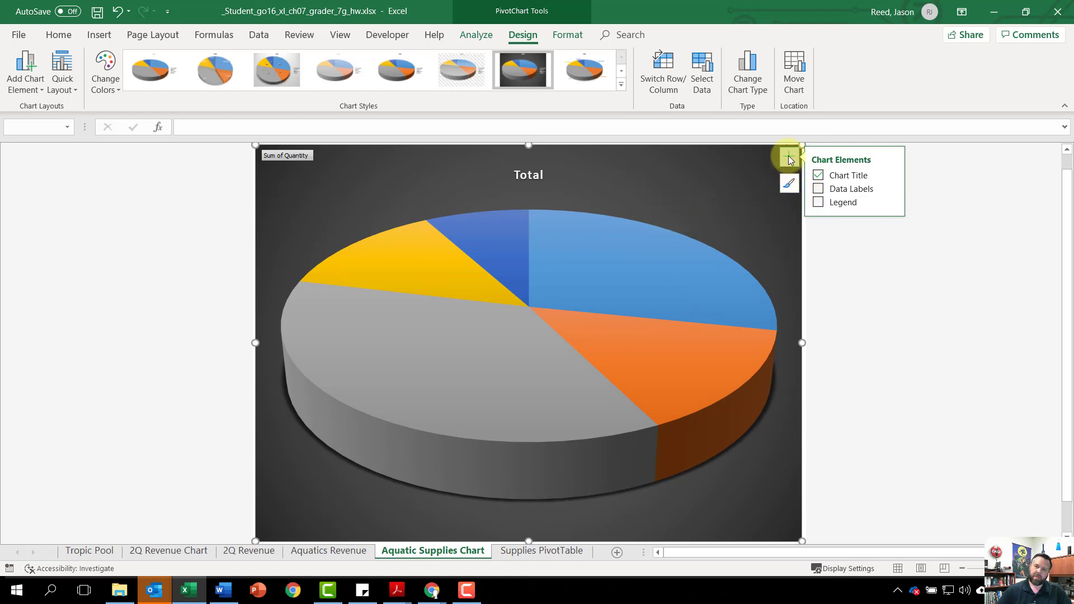
{"action": "left_click", "coordinate": [818, 190]}
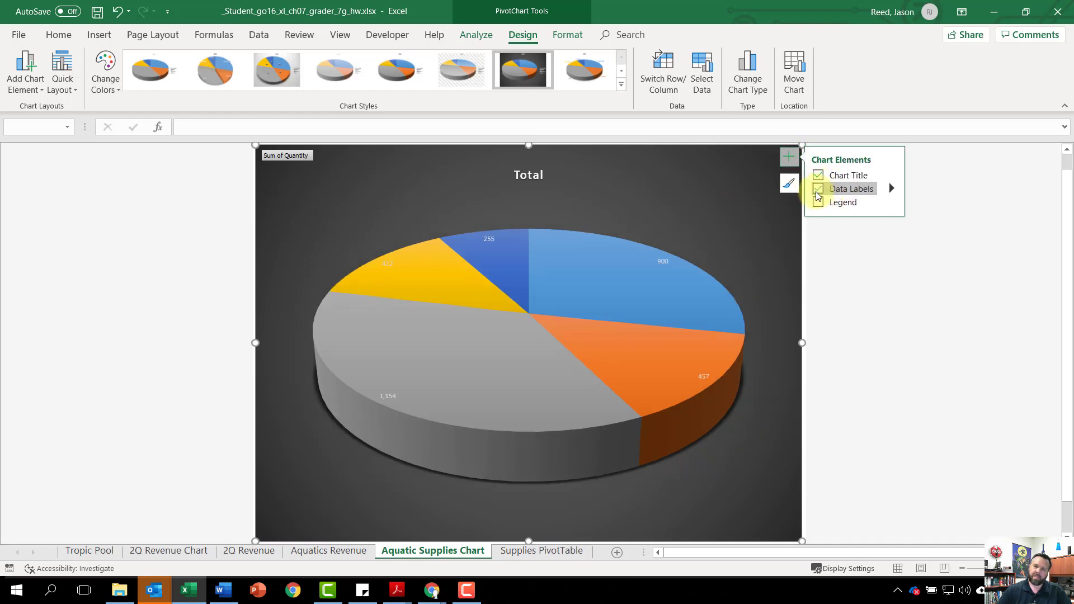
Set the data labels to contain only Category Name and Percentage, without leader lines, in the Center position.
{"action": "left_click", "coordinate": [892, 189]}
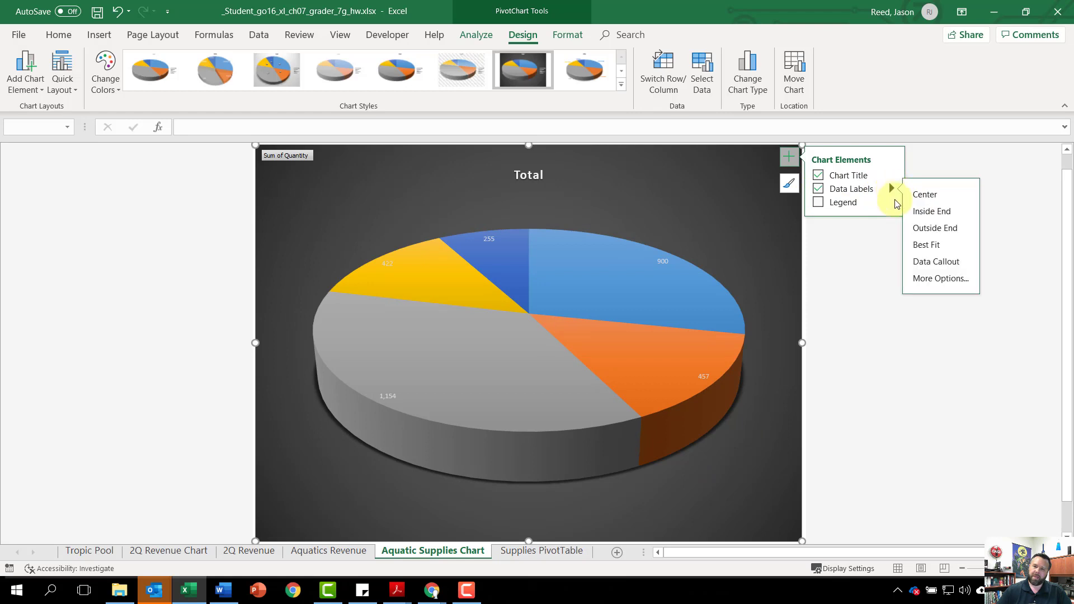
{"action": "left_click", "coordinate": [940, 278]}
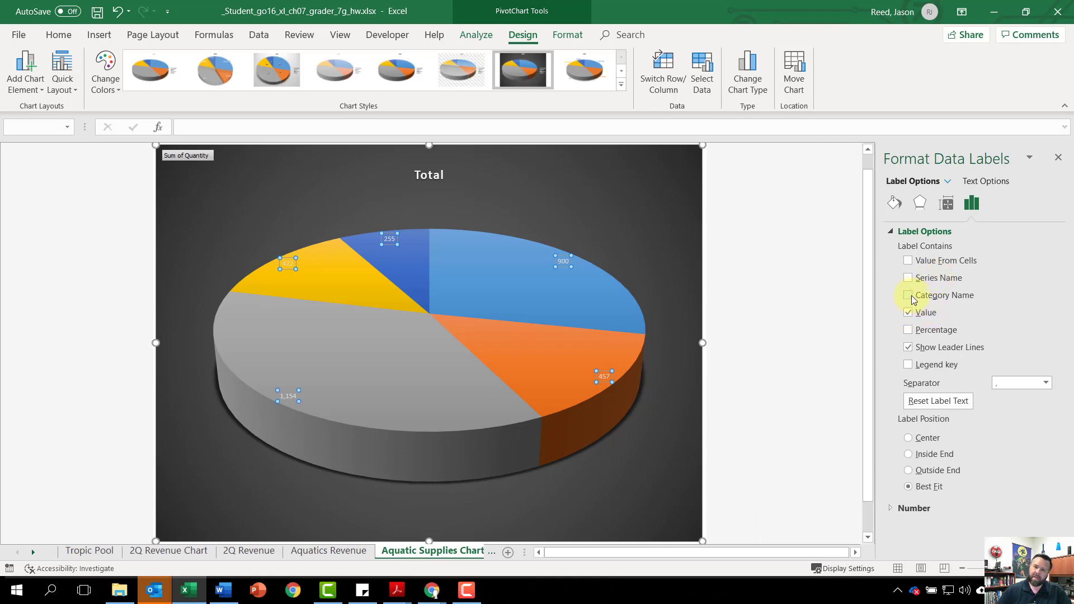
{"action": "left_click", "coordinate": [908, 330]}
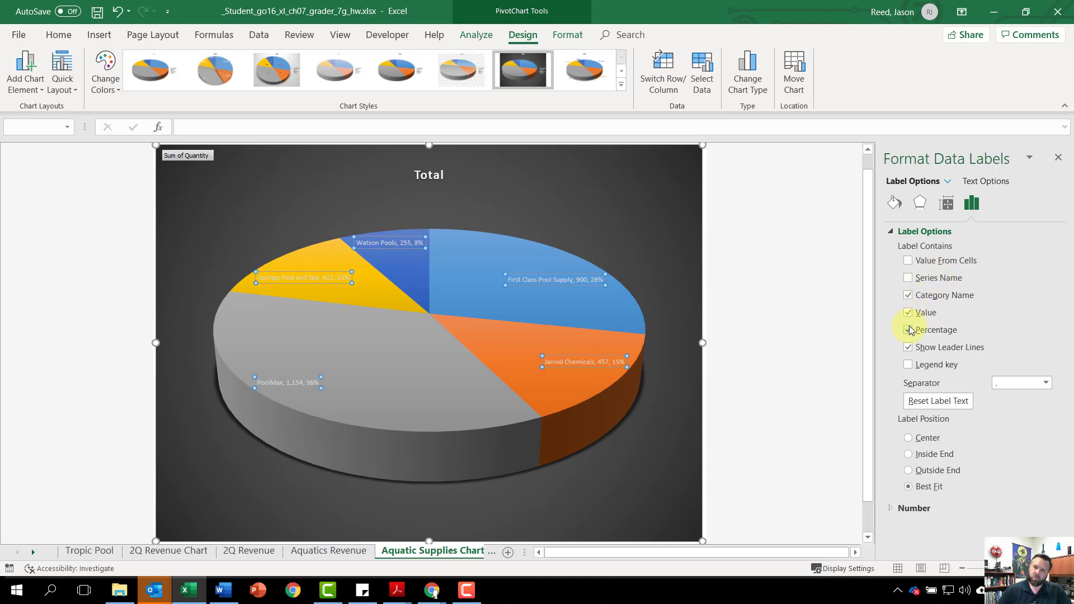
{"action": "left_click", "coordinate": [910, 313]}
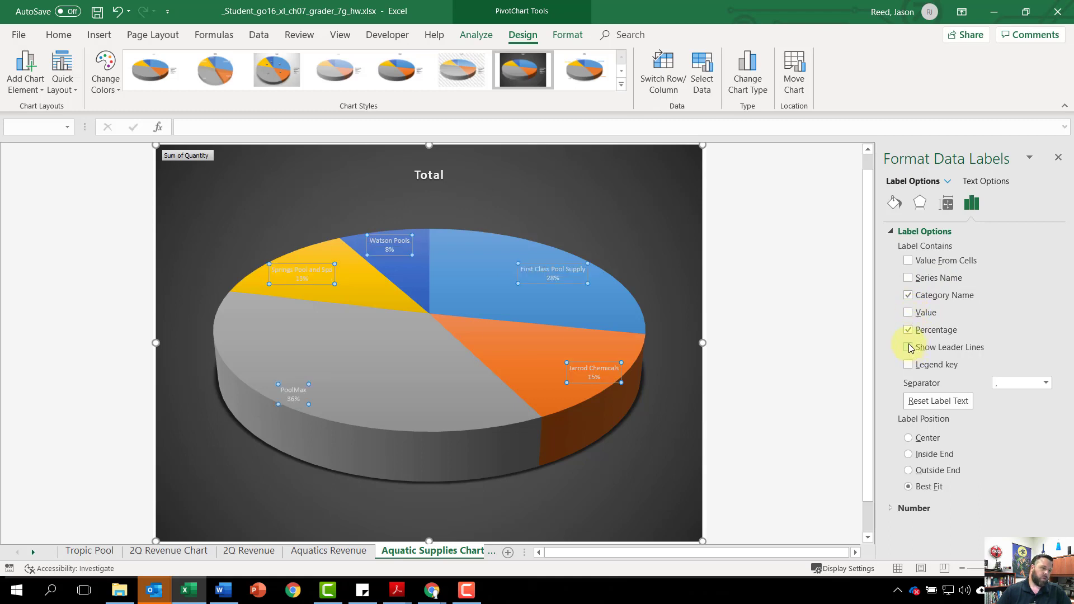
{"action": "left_click", "coordinate": [916, 440]}
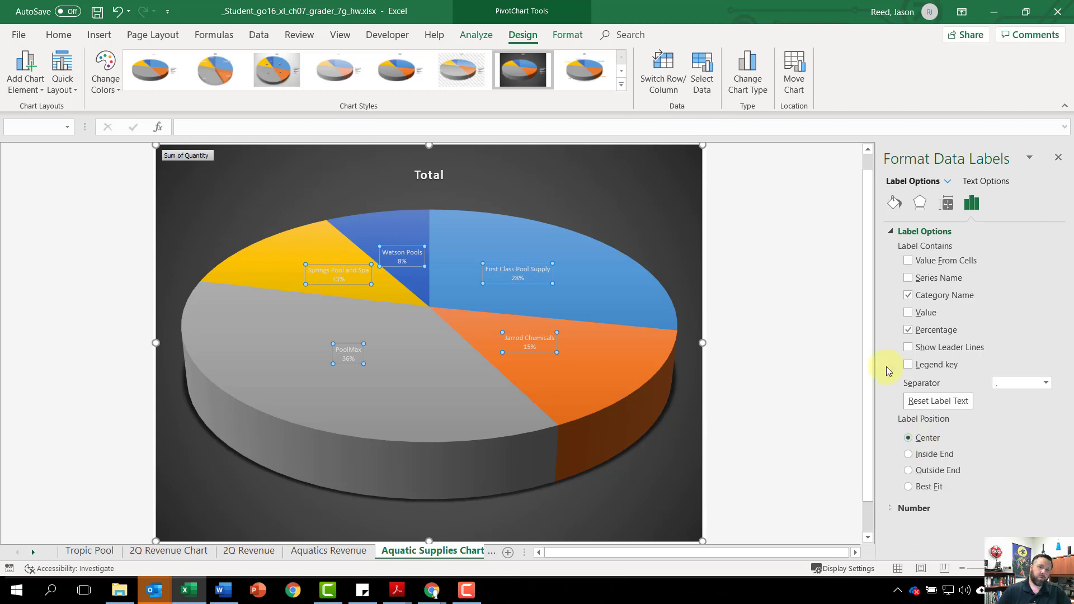
Format the pie chart's data labels as 12-point, bold, black text.
{"action": "left_click", "coordinate": [59, 34]}
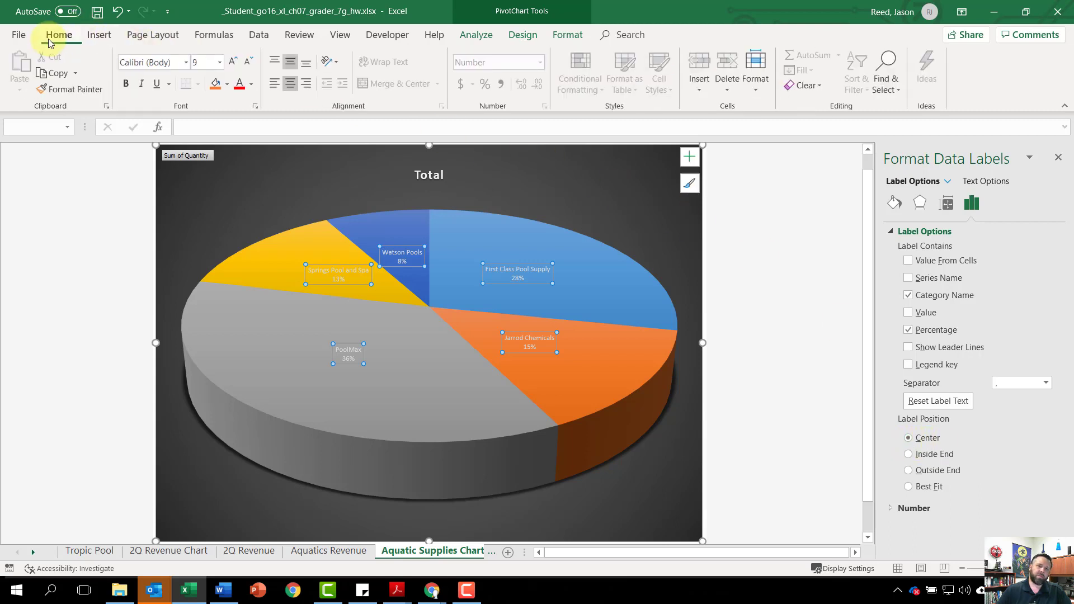
{"action": "left_click", "coordinate": [219, 62]}
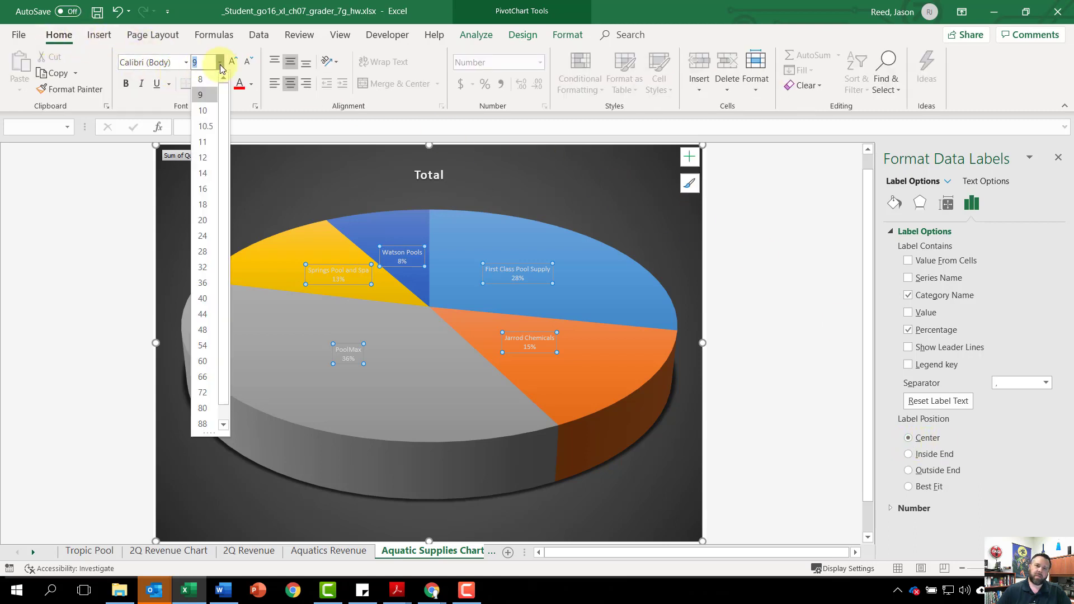
{"action": "left_click", "coordinate": [212, 157]}
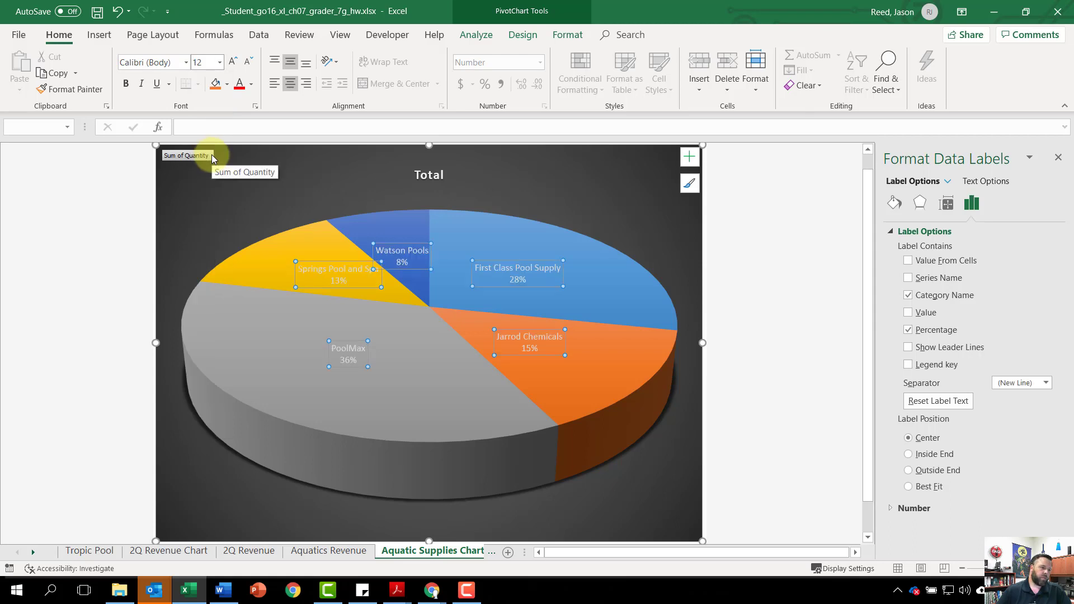
{"action": "left_click", "coordinate": [126, 85]}
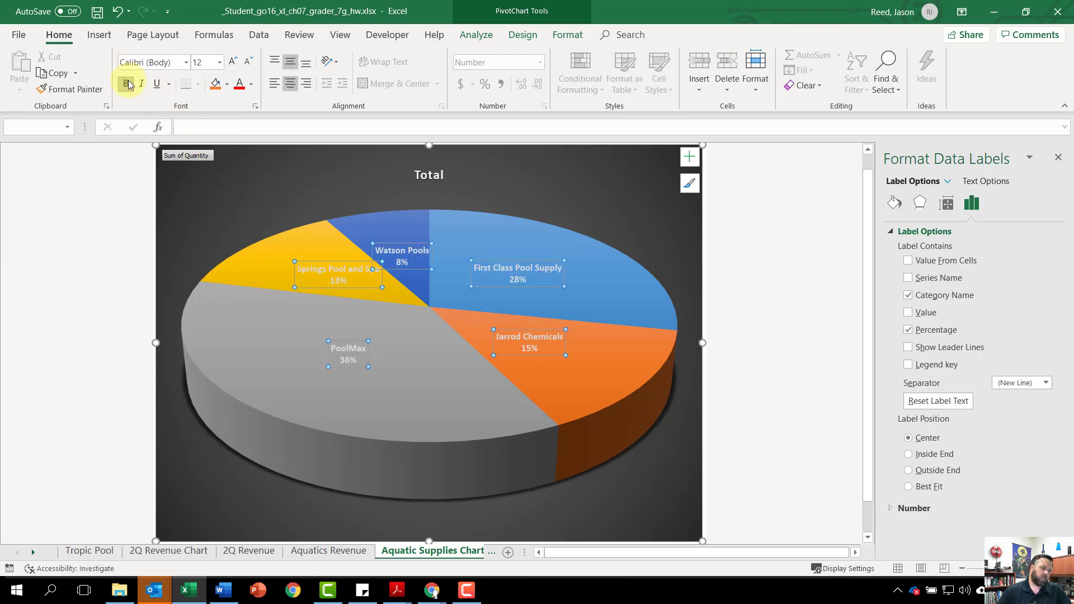
{"action": "left_click", "coordinate": [252, 85]}
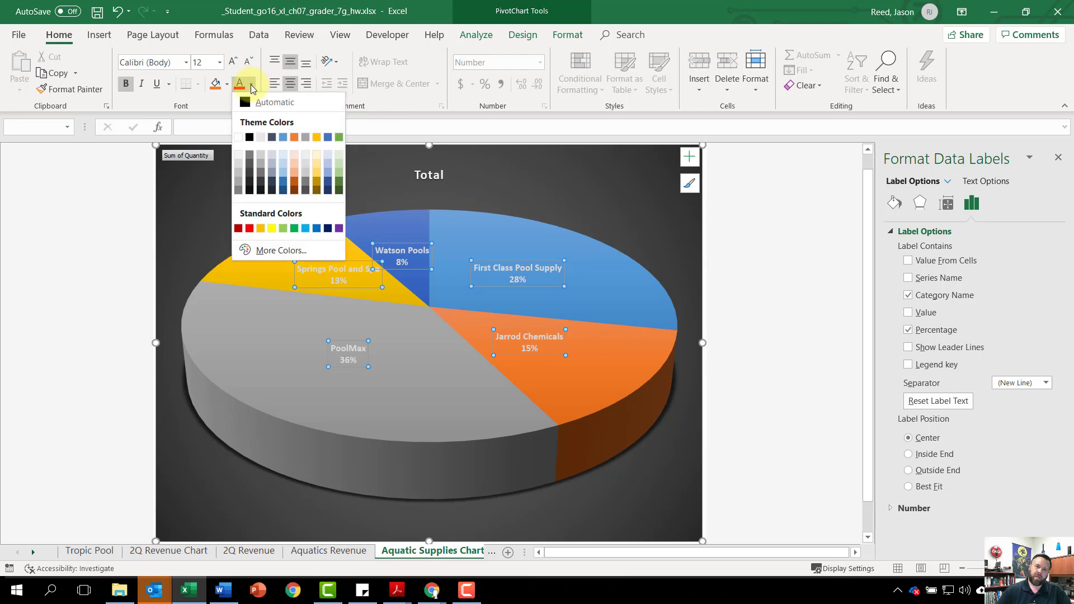
{"action": "left_click", "coordinate": [250, 137]}
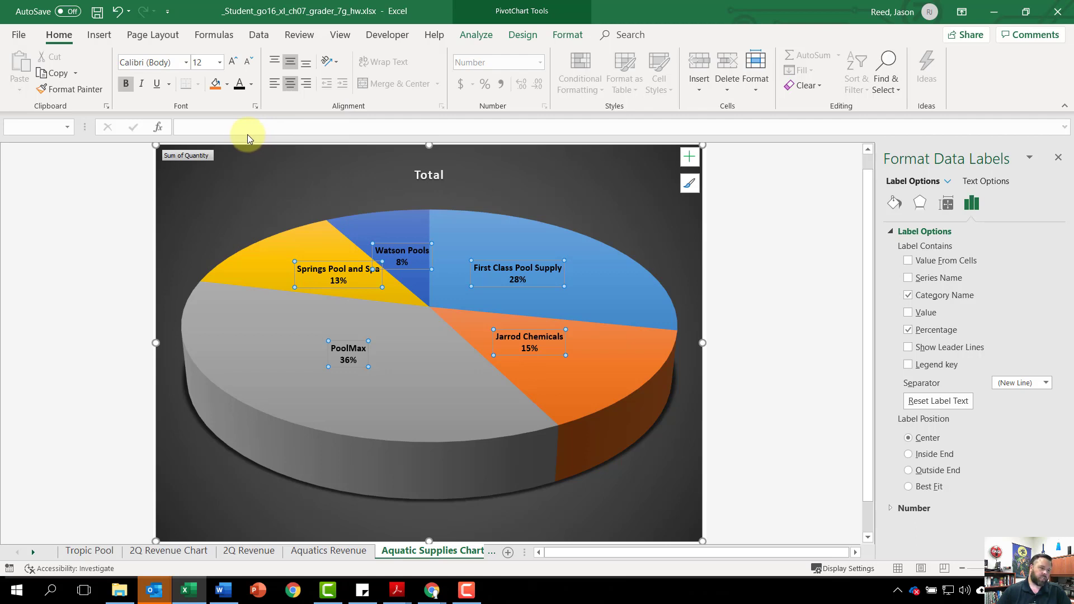
Replace the pie chart's title text with Aquatic Supply Purchases.
{"action": "left_click", "coordinate": [437, 179]}
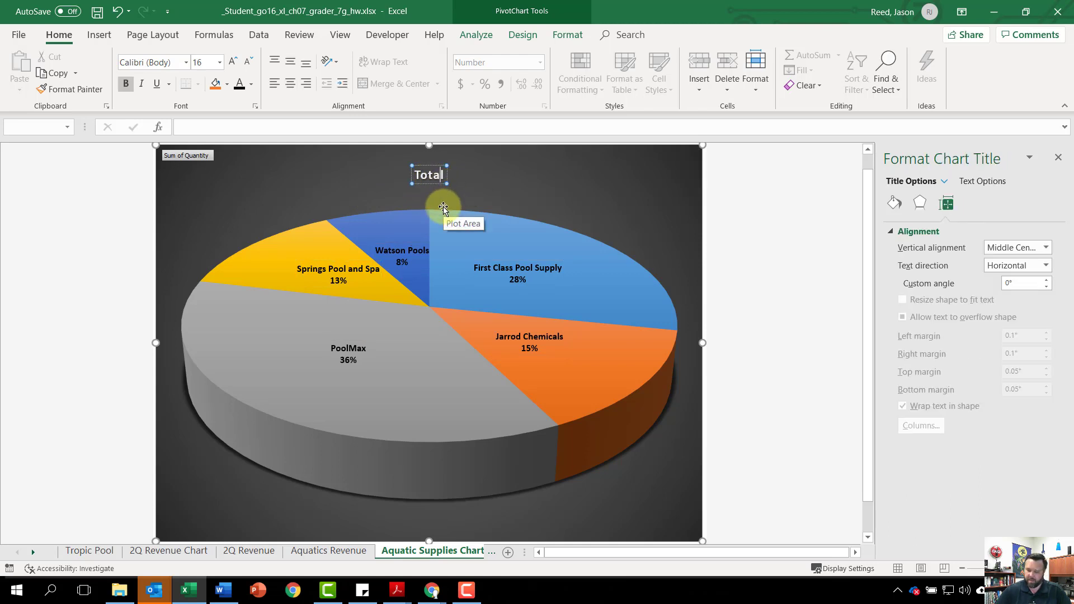
{"action": "key", "text": "BackSpace"}
{"action": "key", "text": "BackSpace"}
{"action": "key", "text": "BackSpace"}
{"action": "key", "text": "BackSpace"}
{"action": "key", "text": "BackSpace"}
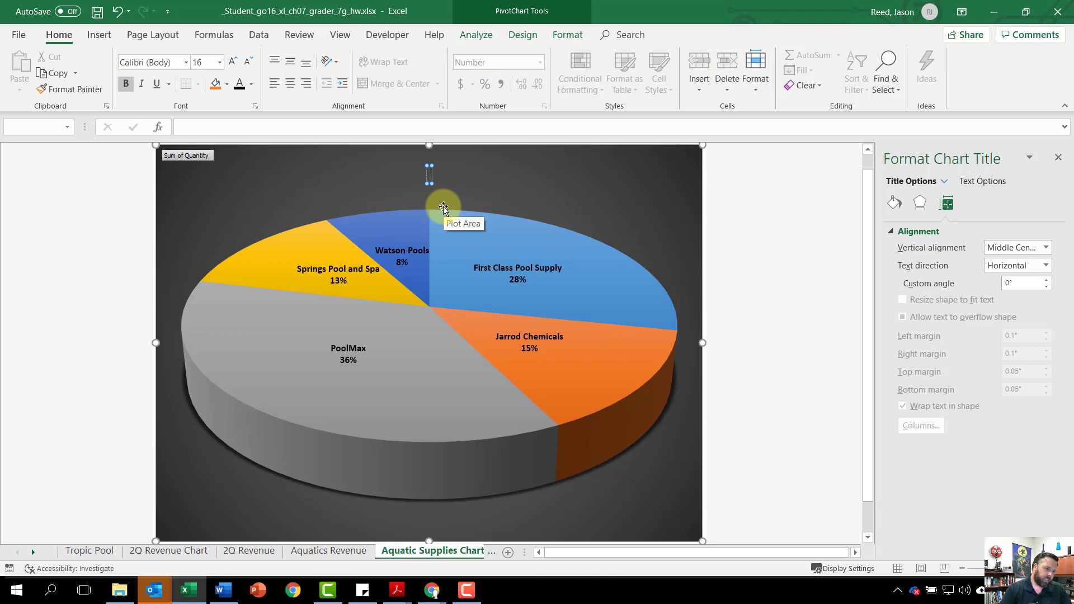
{"action": "type", "text": "Aquati"}
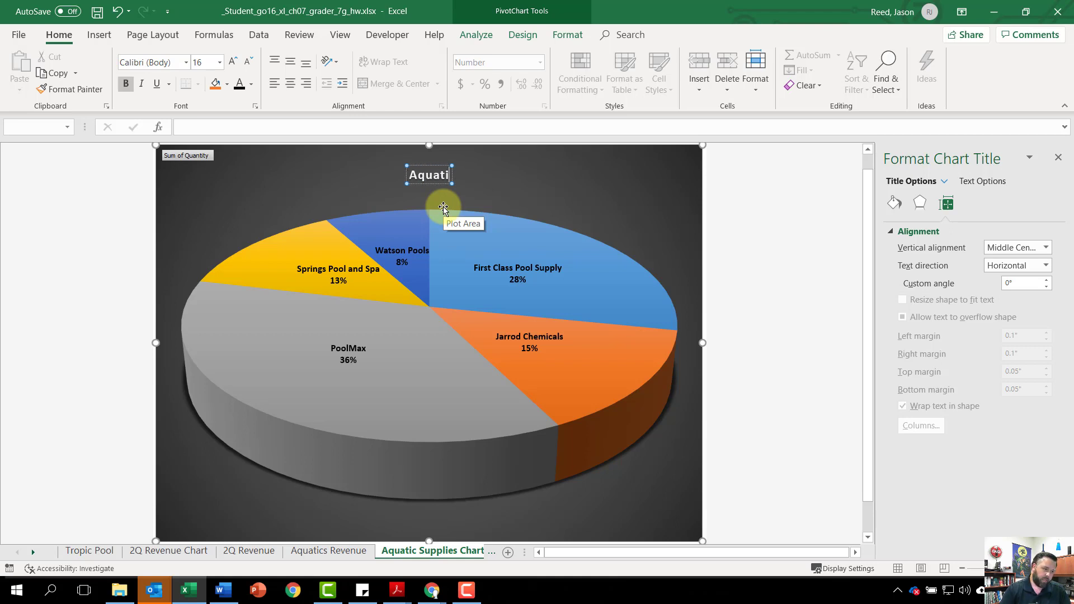
{"action": "type", "text": "c Supply P"}
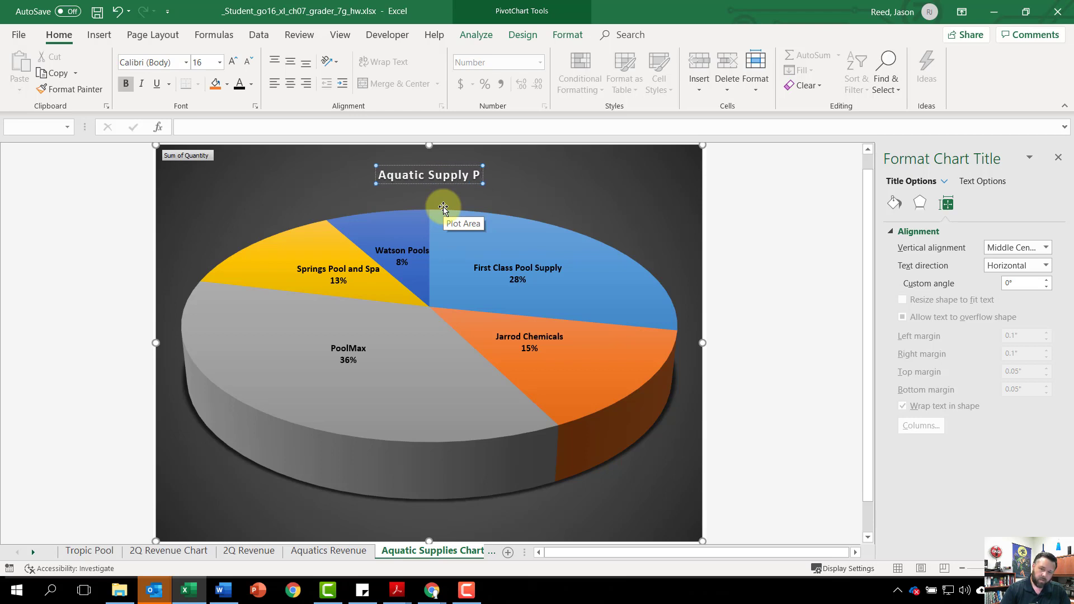
{"action": "type", "text": "urchases"}
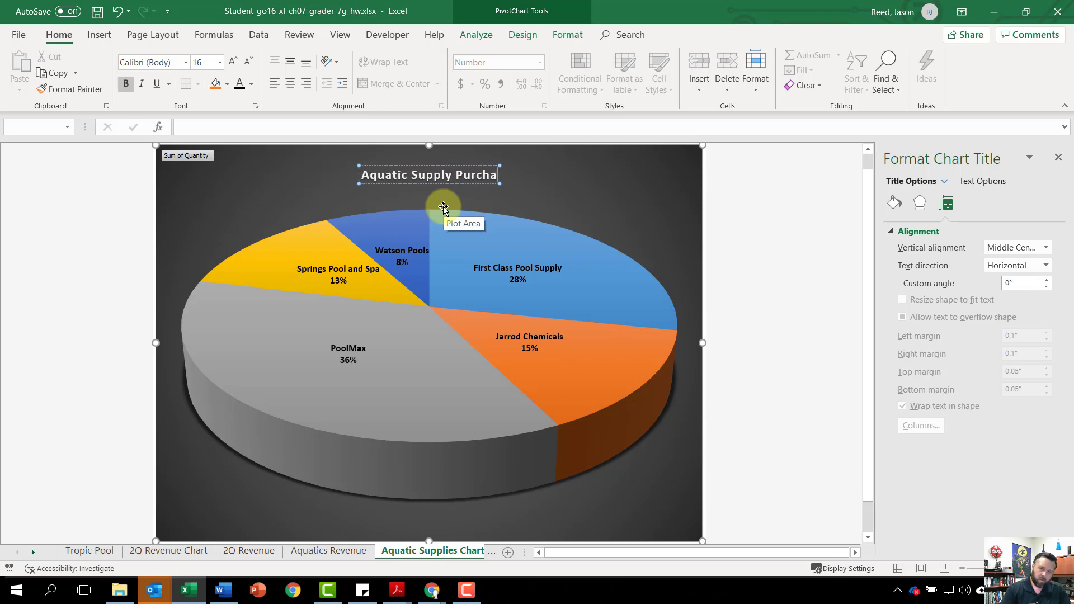